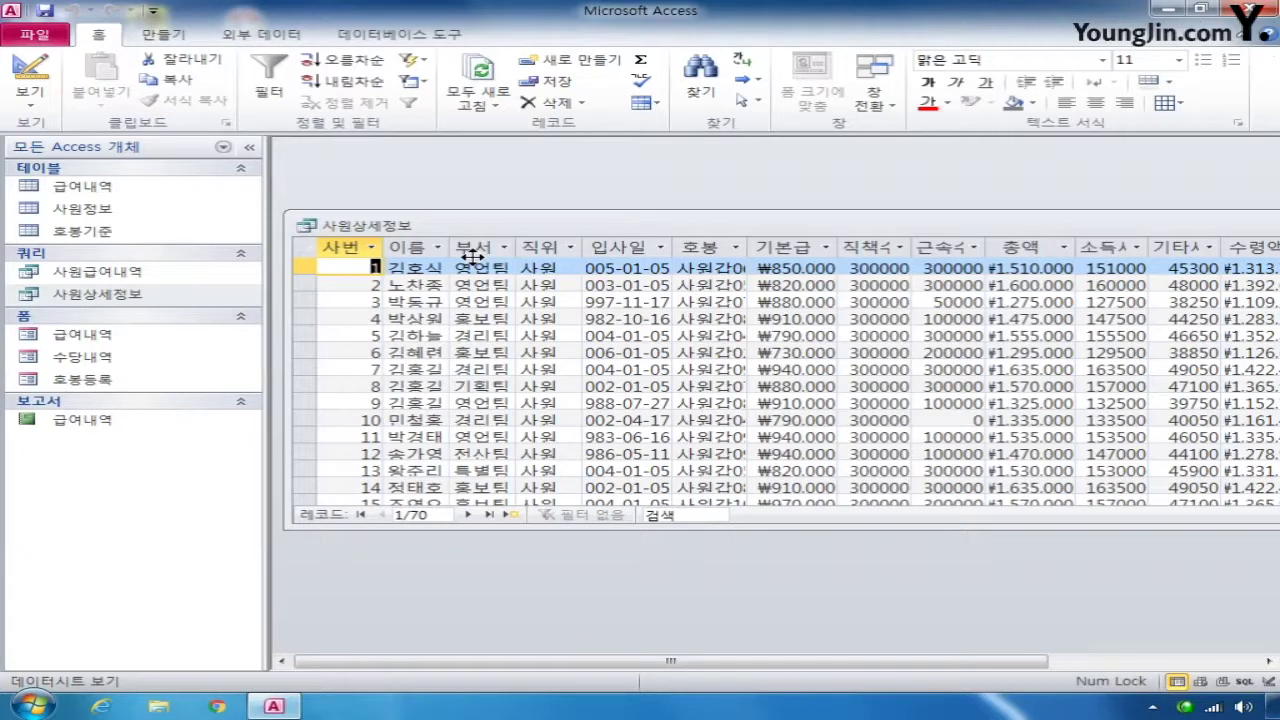
Close the 사원상세정보 datasheet and start a new query in Design view with the 사원상세정보 query as its source
left_click_drag(866, 227, 382, 324)
left_click(948, 323)
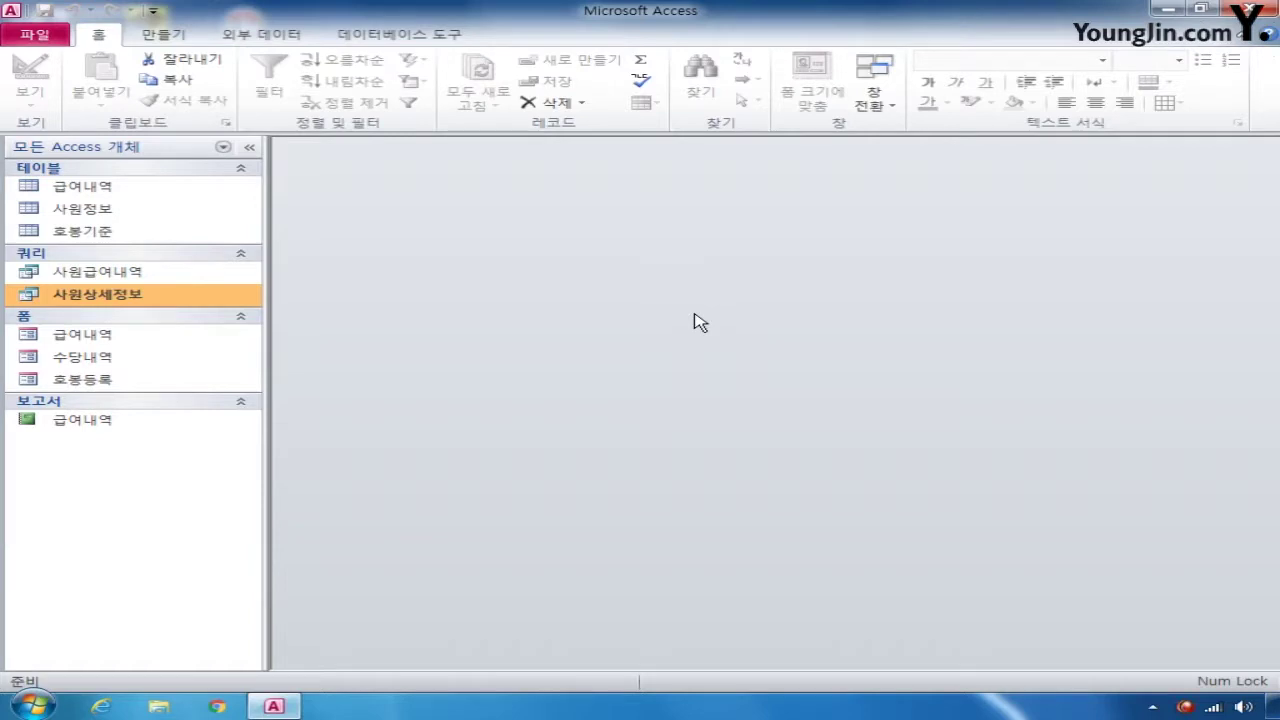
left_click(152, 35)
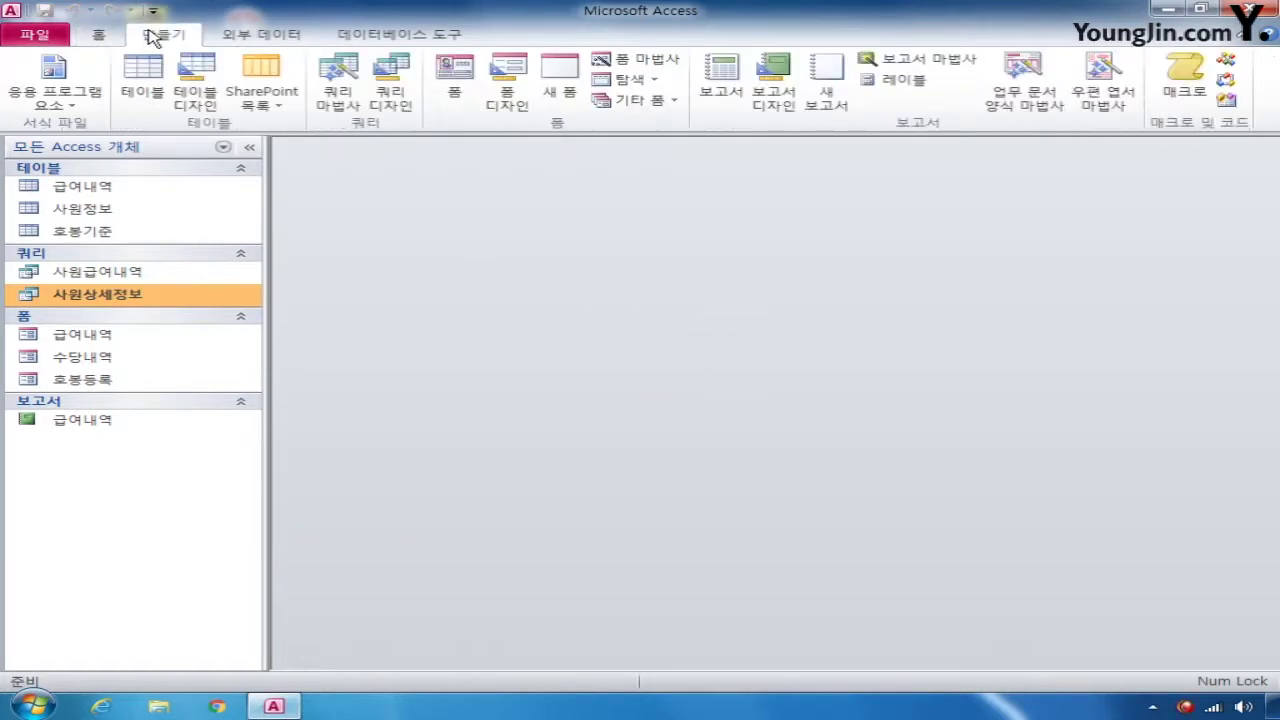
left_click(391, 80)
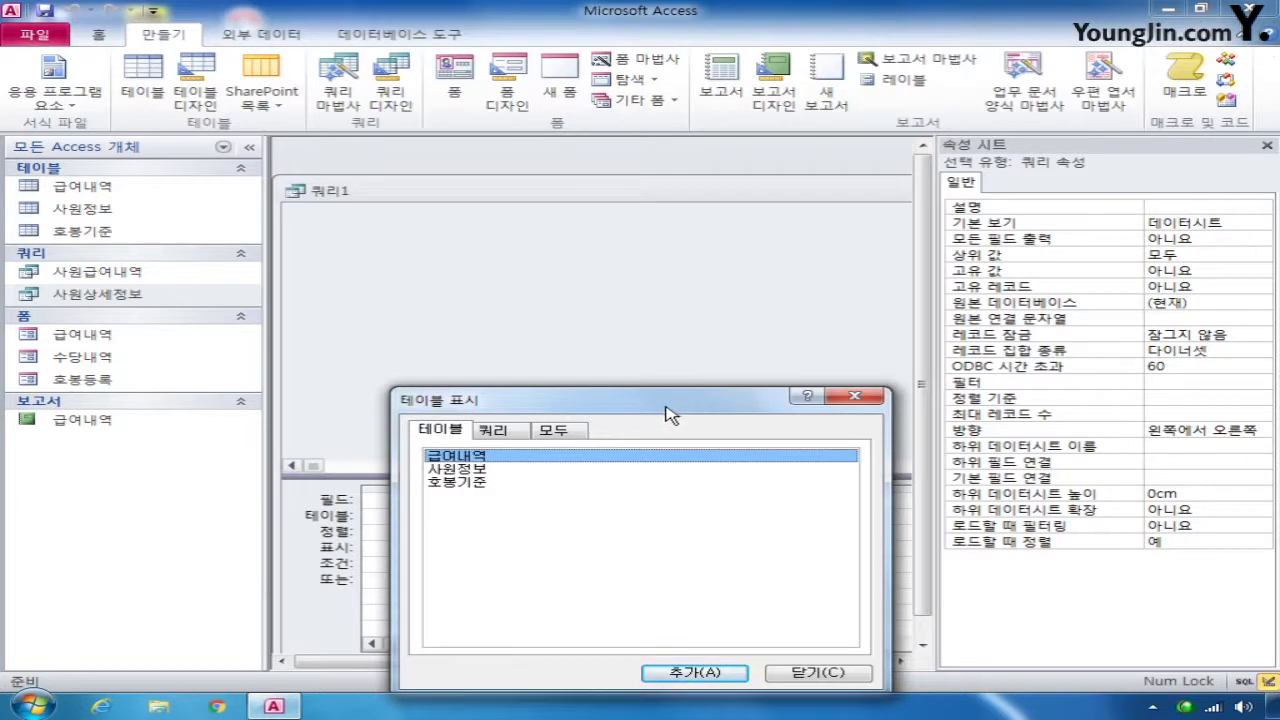
left_click(492, 430)
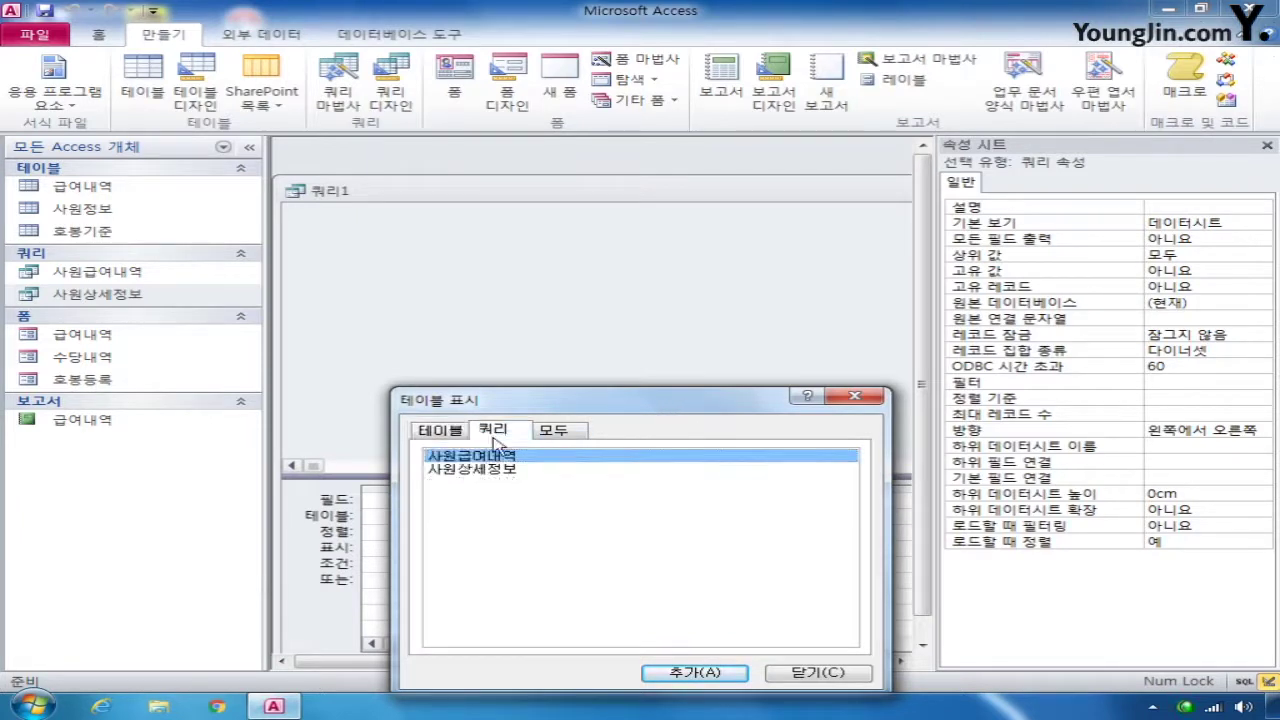
double_click(490, 470)
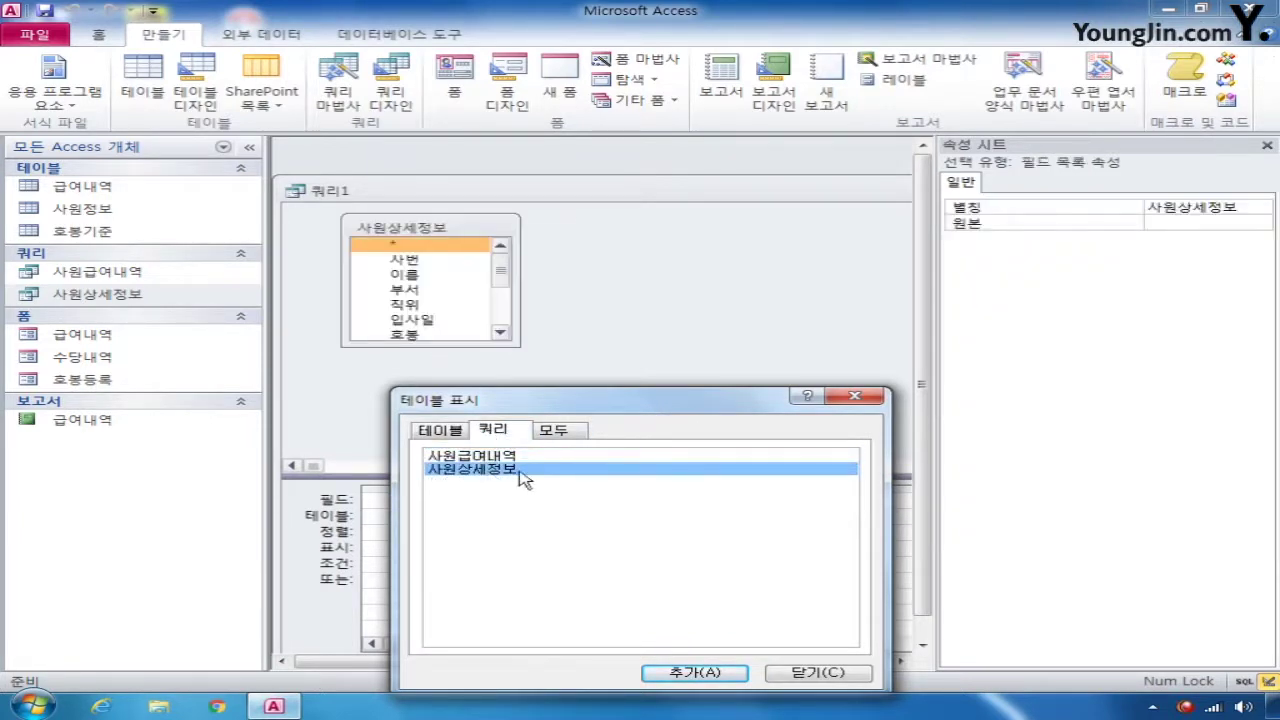
left_click(810, 678)
Hide the property sheet and enlarge the 사원상세정보 field list so that all its fields show
left_click_drag(458, 345, 457, 382)
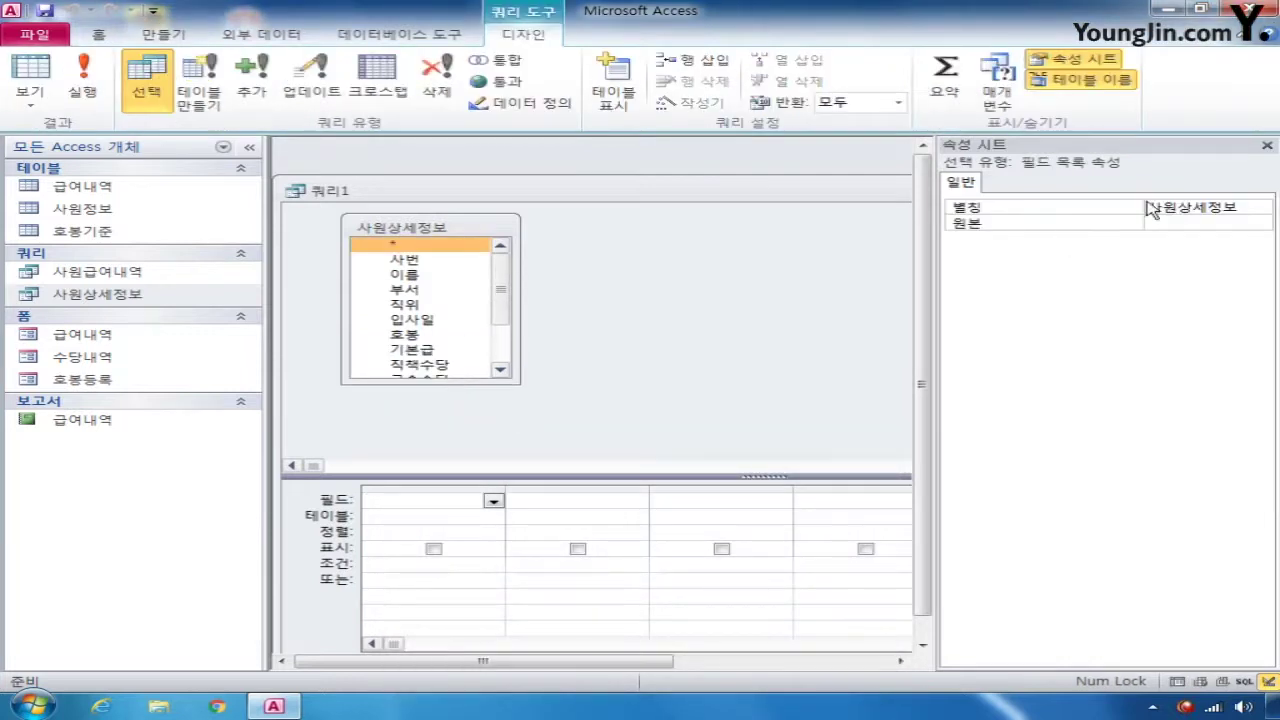
left_click(1267, 145)
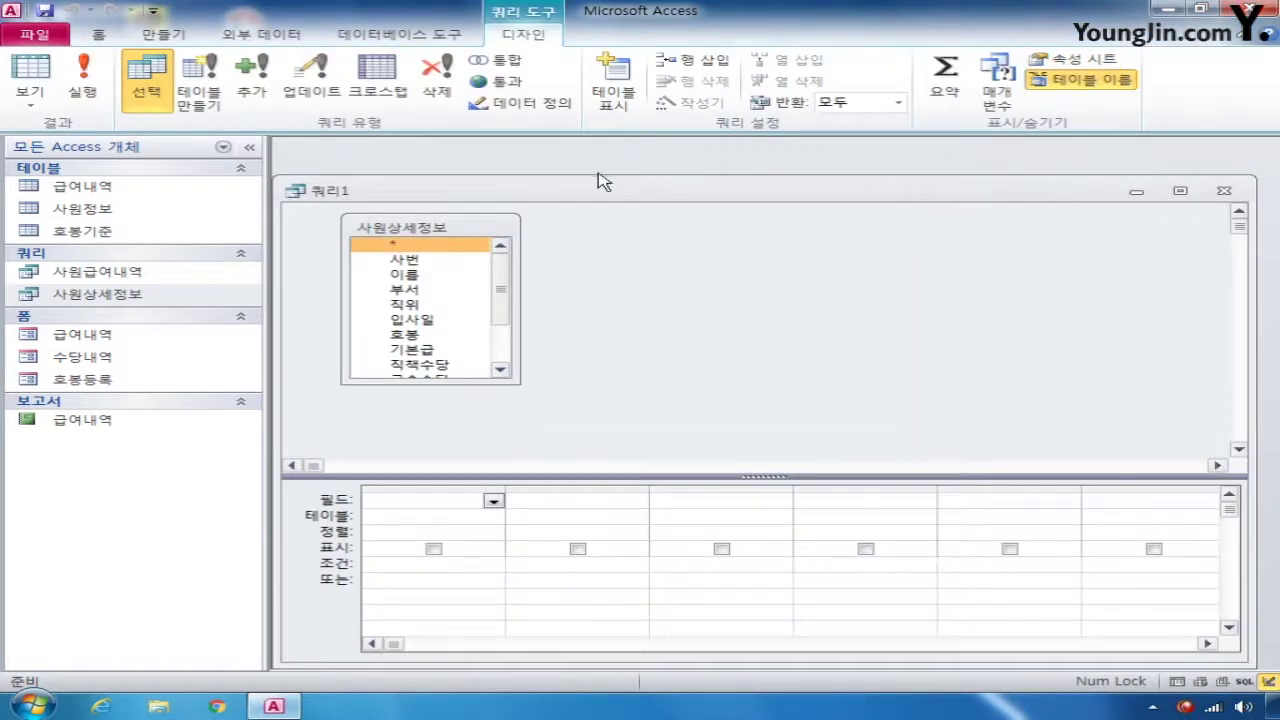
left_click_drag(602, 191, 622, 163)
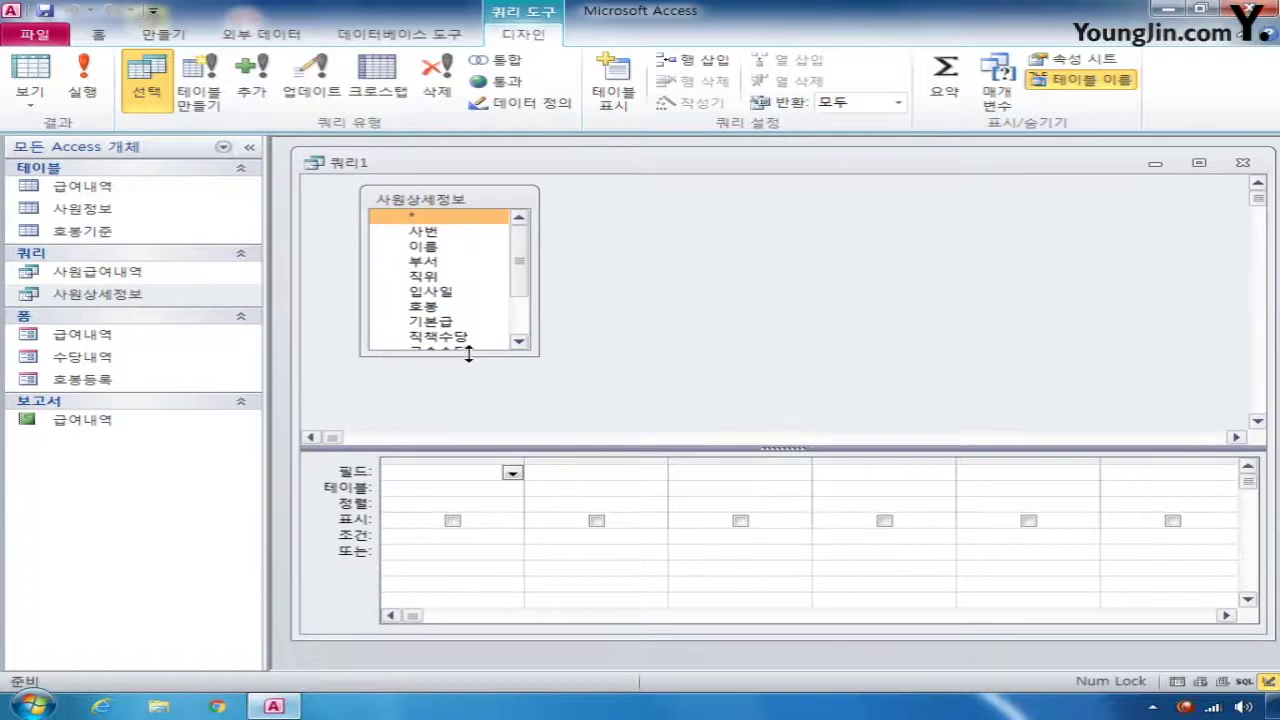
left_click_drag(466, 354, 464, 428)
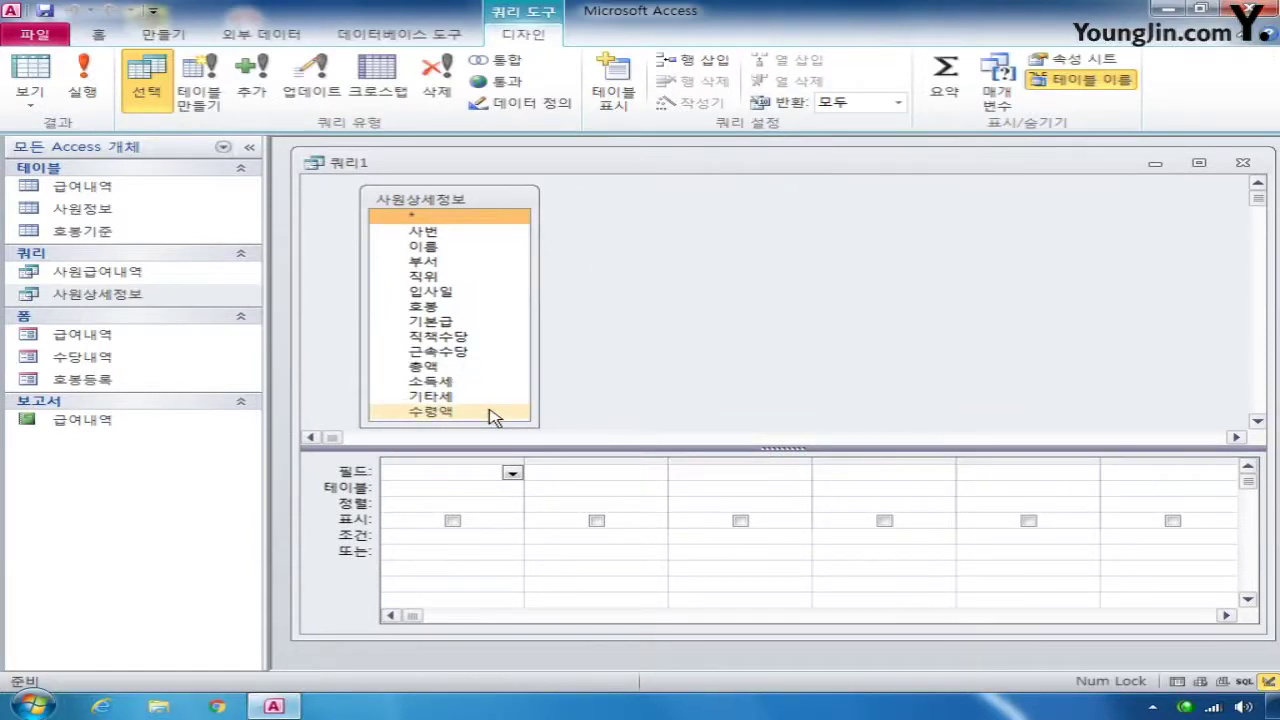
Add the 부서, 직위 and 기본급 fields to the query grid and turn on the 요약 row
double_click(436, 262)
double_click(440, 277)
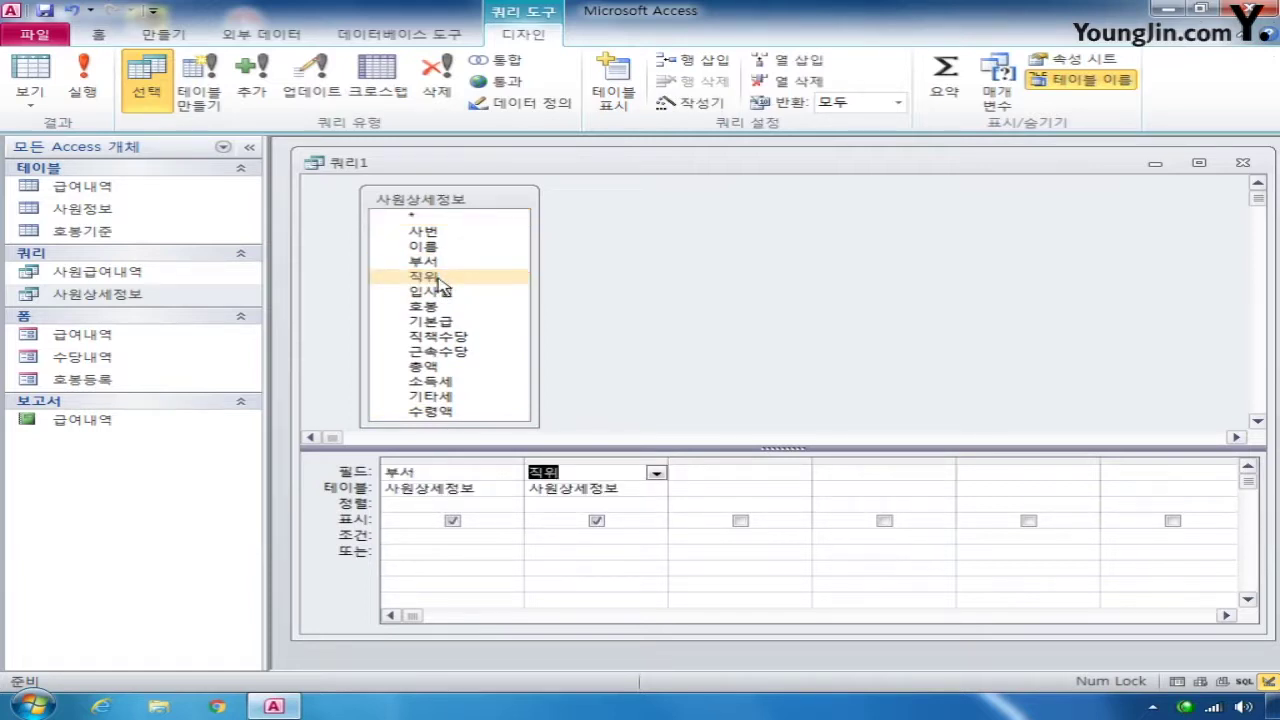
double_click(445, 322)
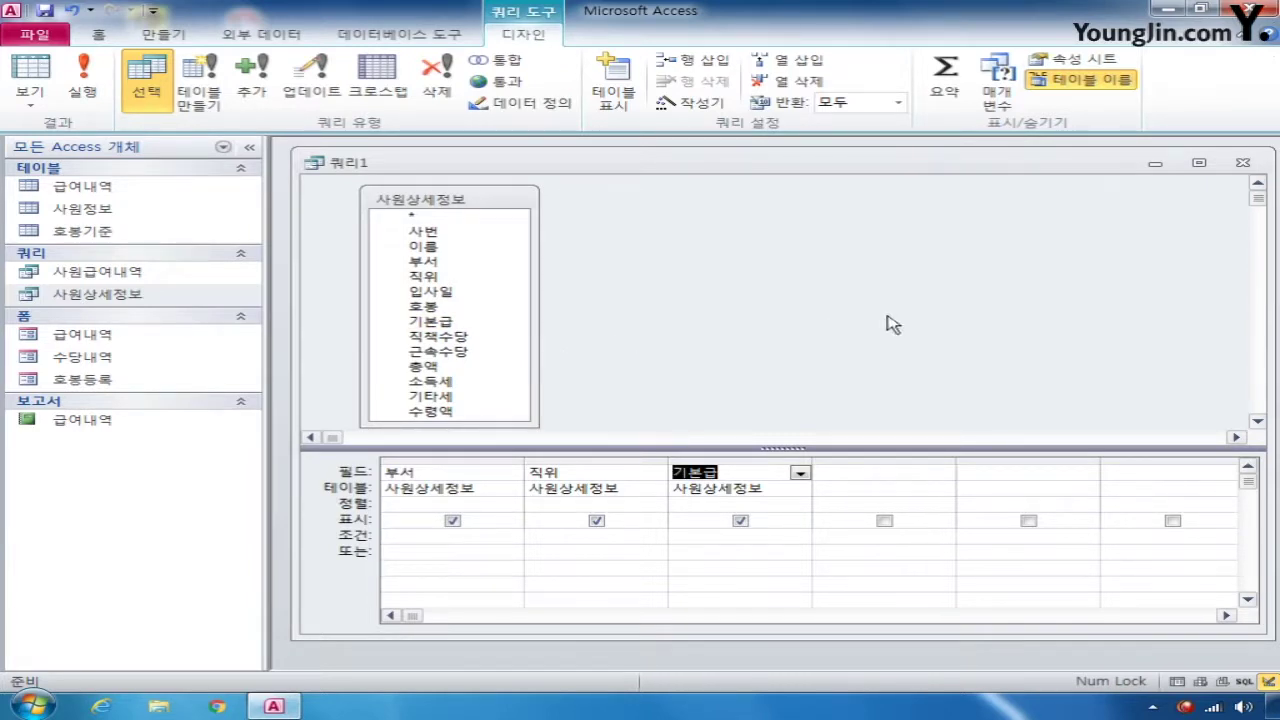
left_click(945, 95)
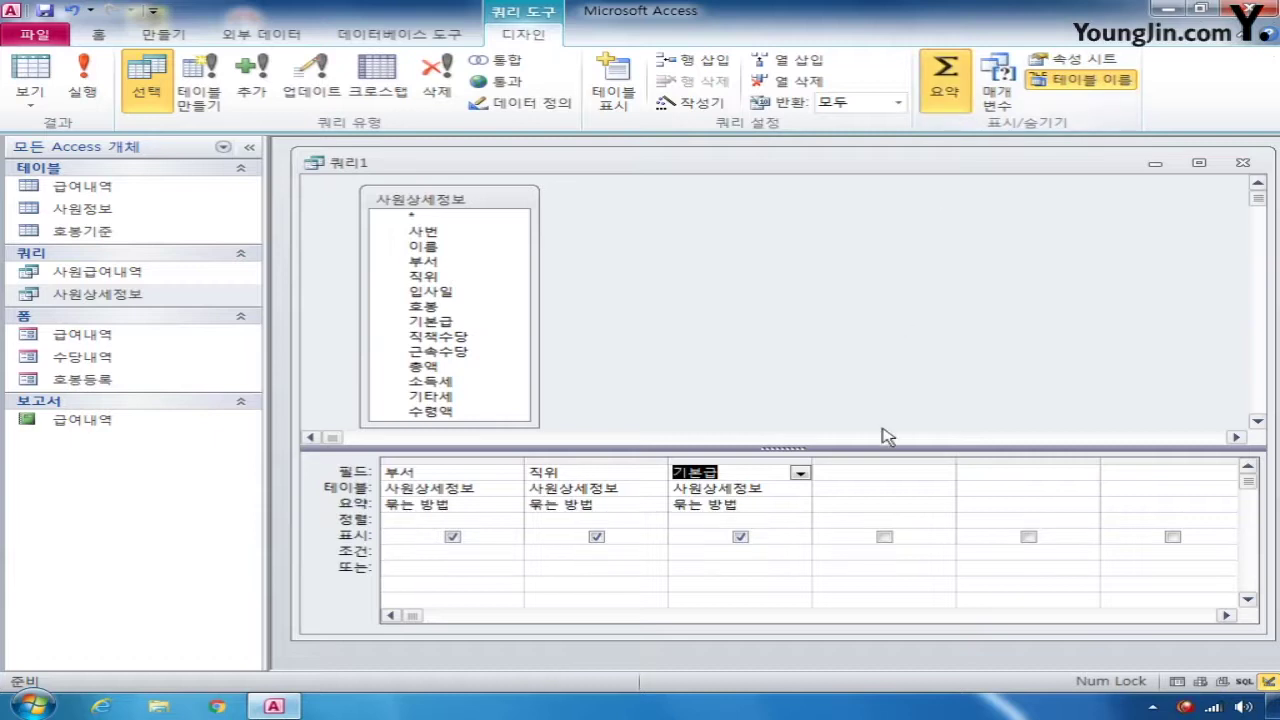
Widen the fourth grid column and enter the calculated field 수당합 평균 : [직책수당]+[근속수당]
left_click(858, 475)
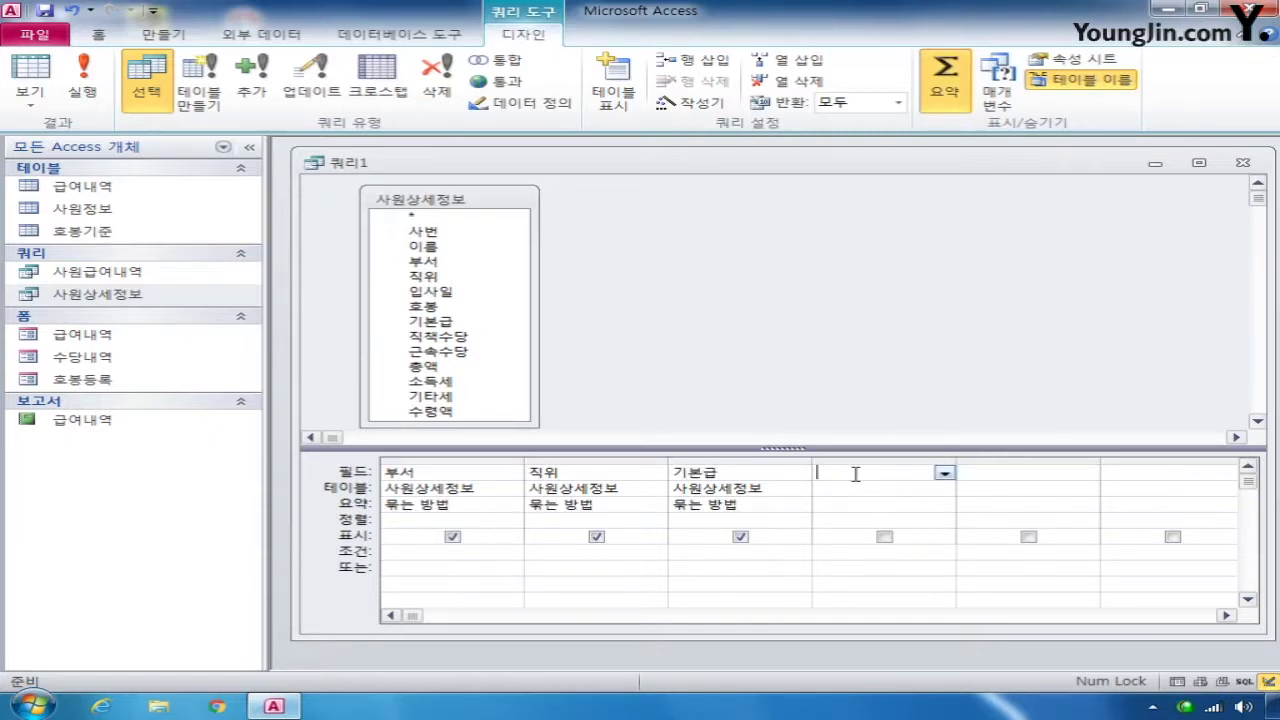
left_click_drag(957, 470, 1080, 466)
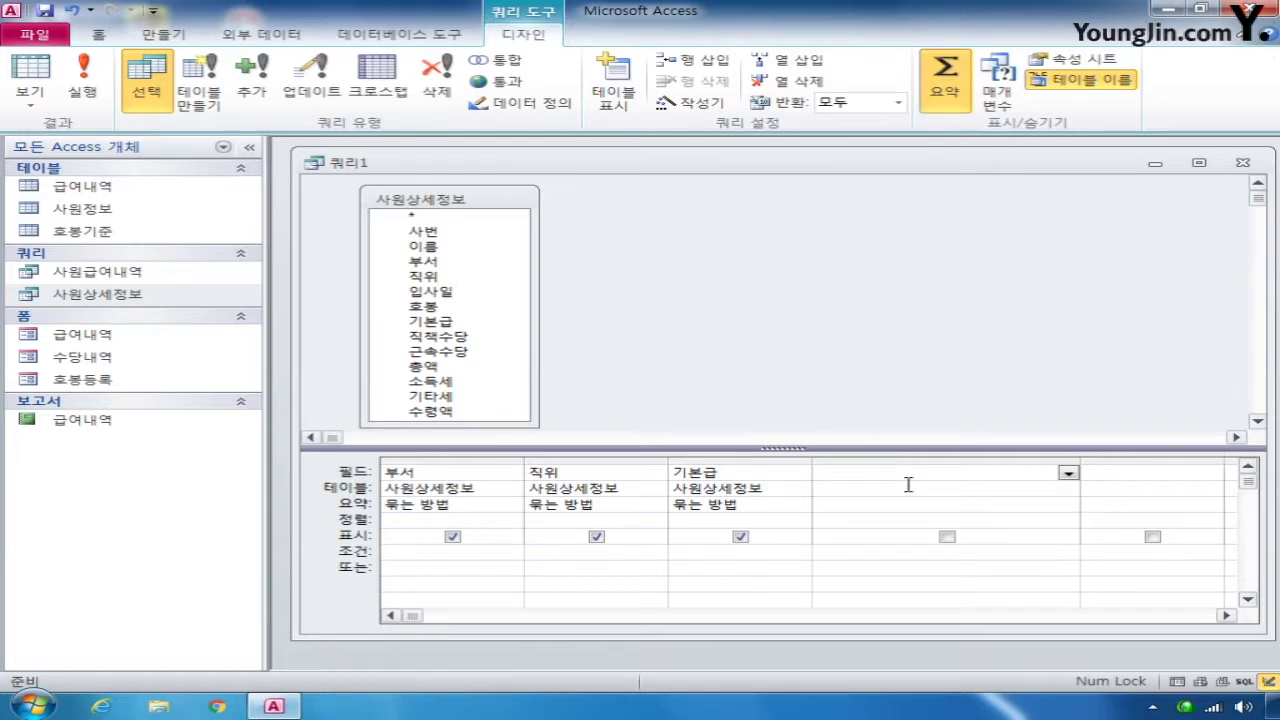
type("수당합 평규")
type("ㄴ ")
type(":[직책수")
type("당]")
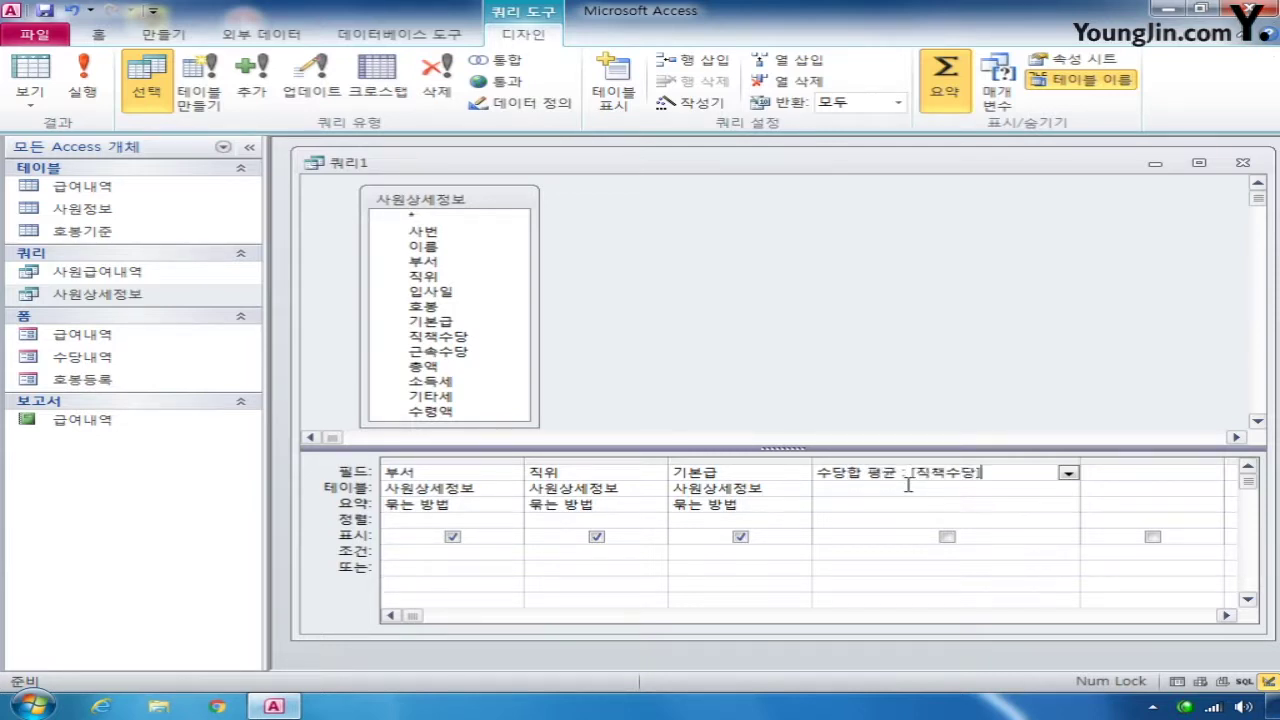
type("+[근속수당]")
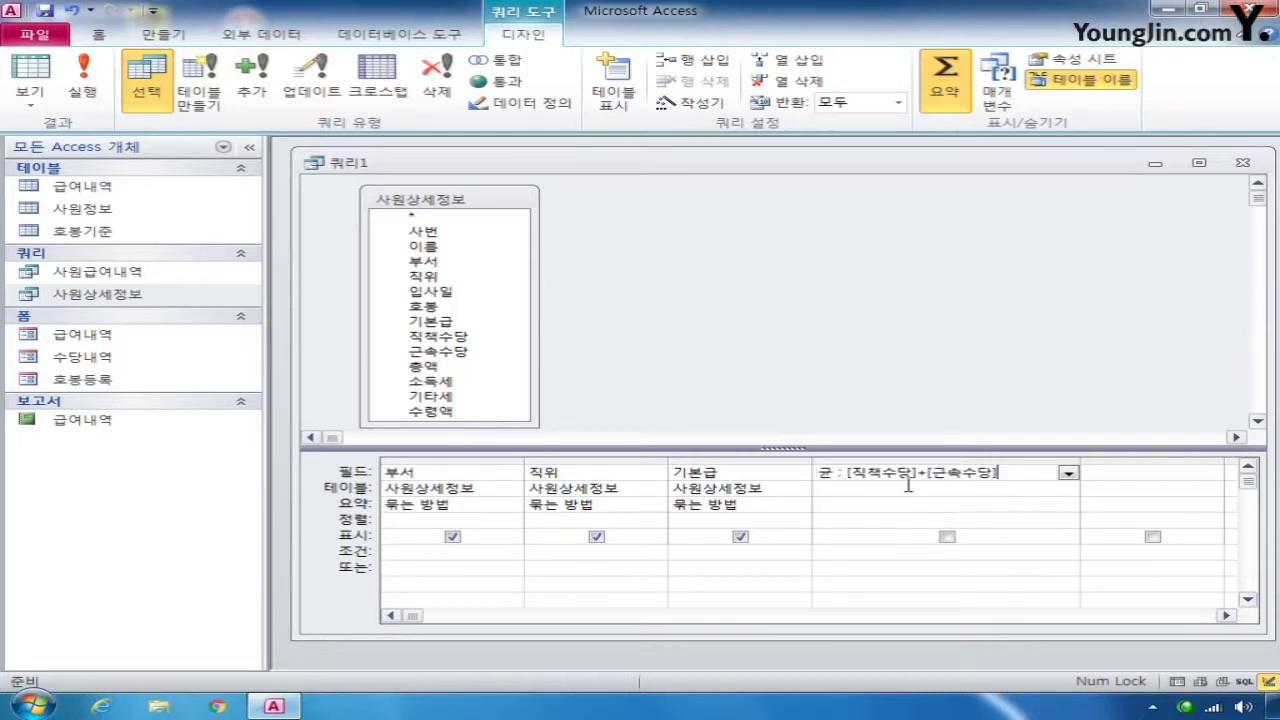
Set the 요약 function to 평균 for the 수당합 평균 and 기본급 fields
left_click(760, 508)
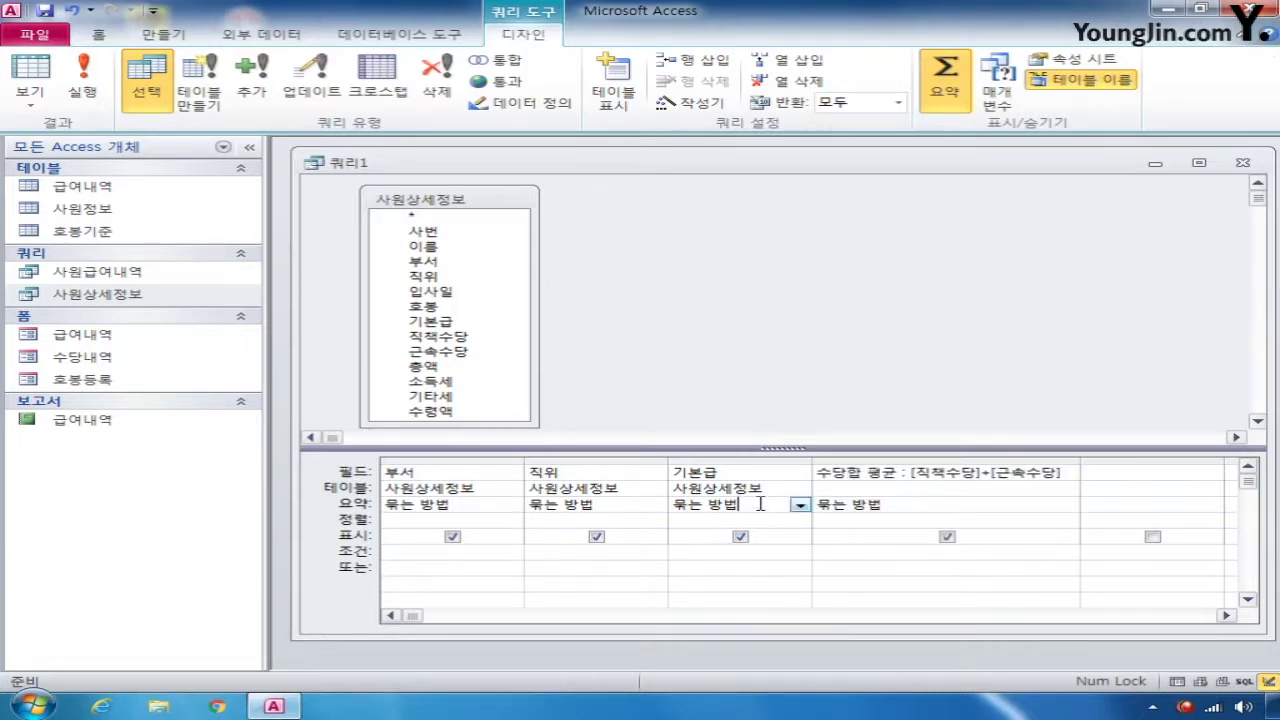
left_click(974, 505)
left_click(1068, 507)
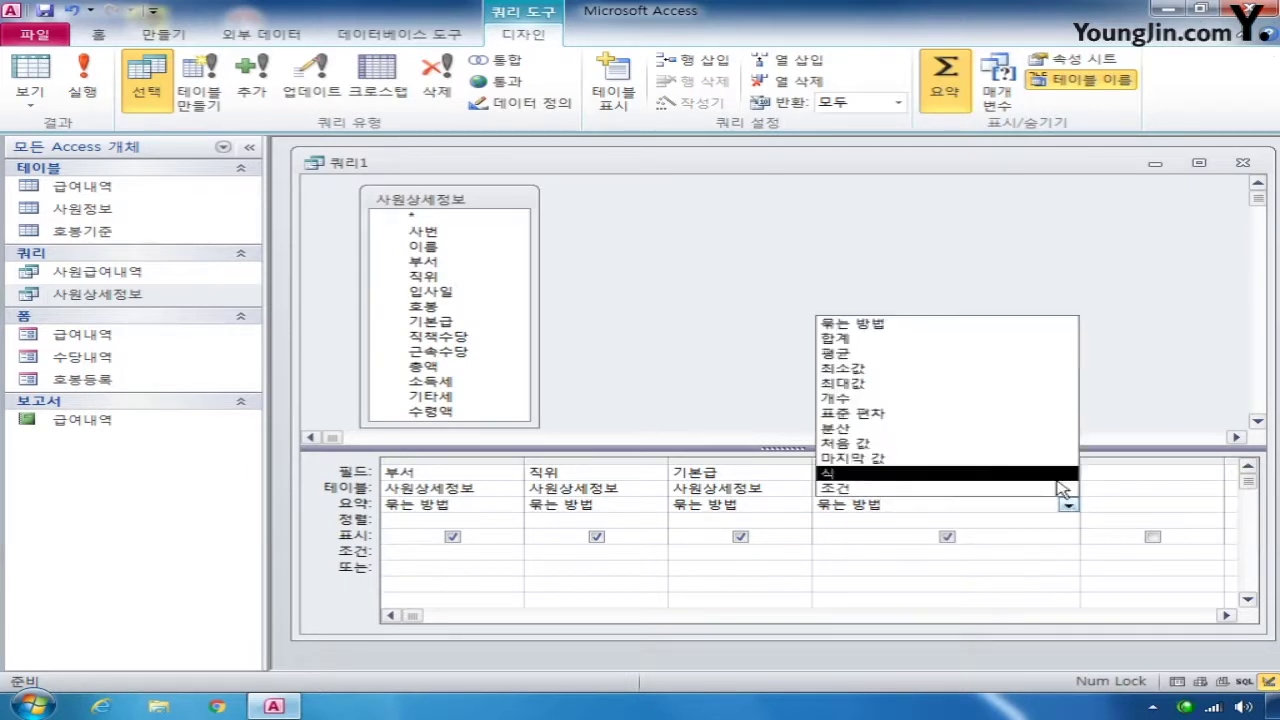
left_click(1006, 357)
left_click(770, 505)
left_click(800, 505)
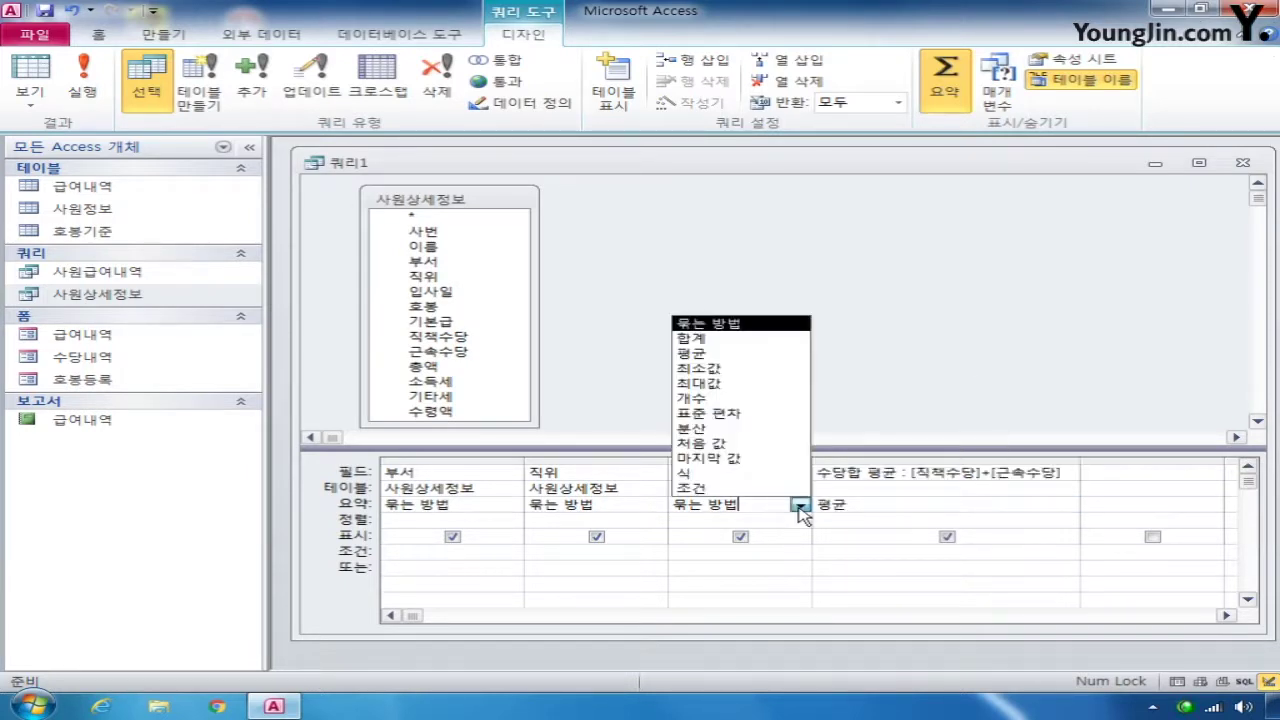
left_click(735, 355)
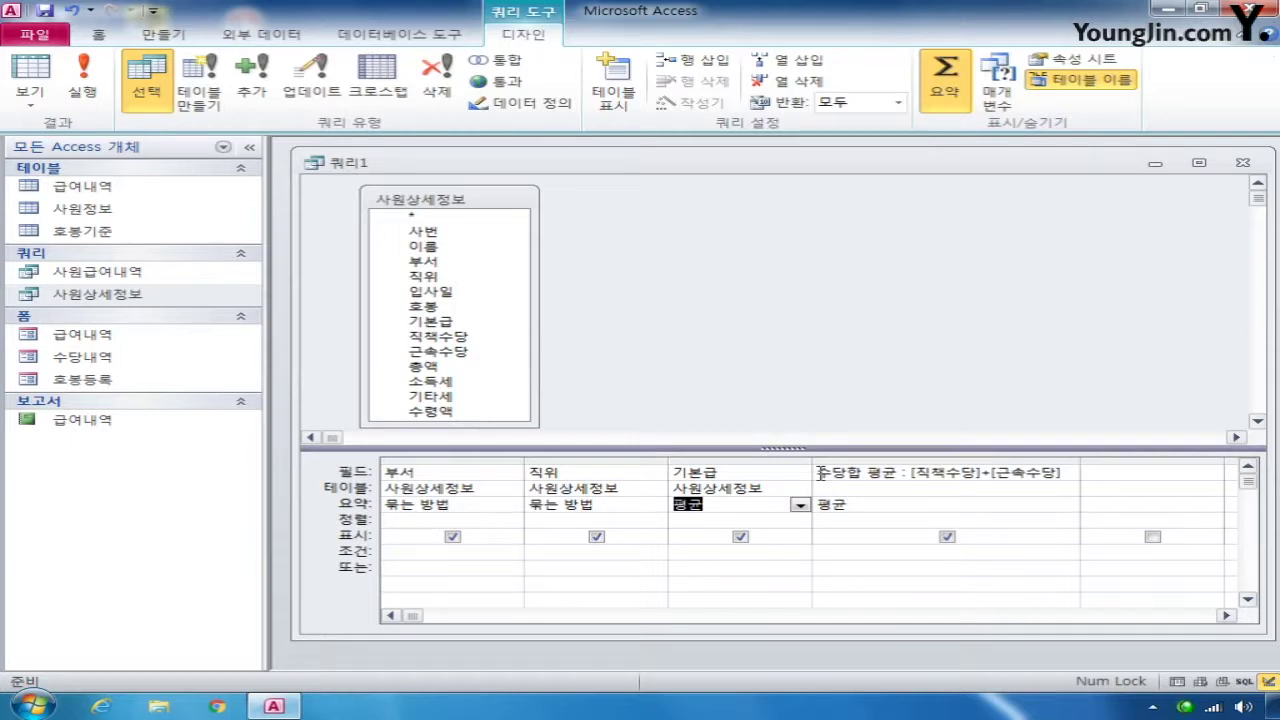
Choose a display format (형식) for the 수당합 평균 field in its properties
left_click(896, 473)
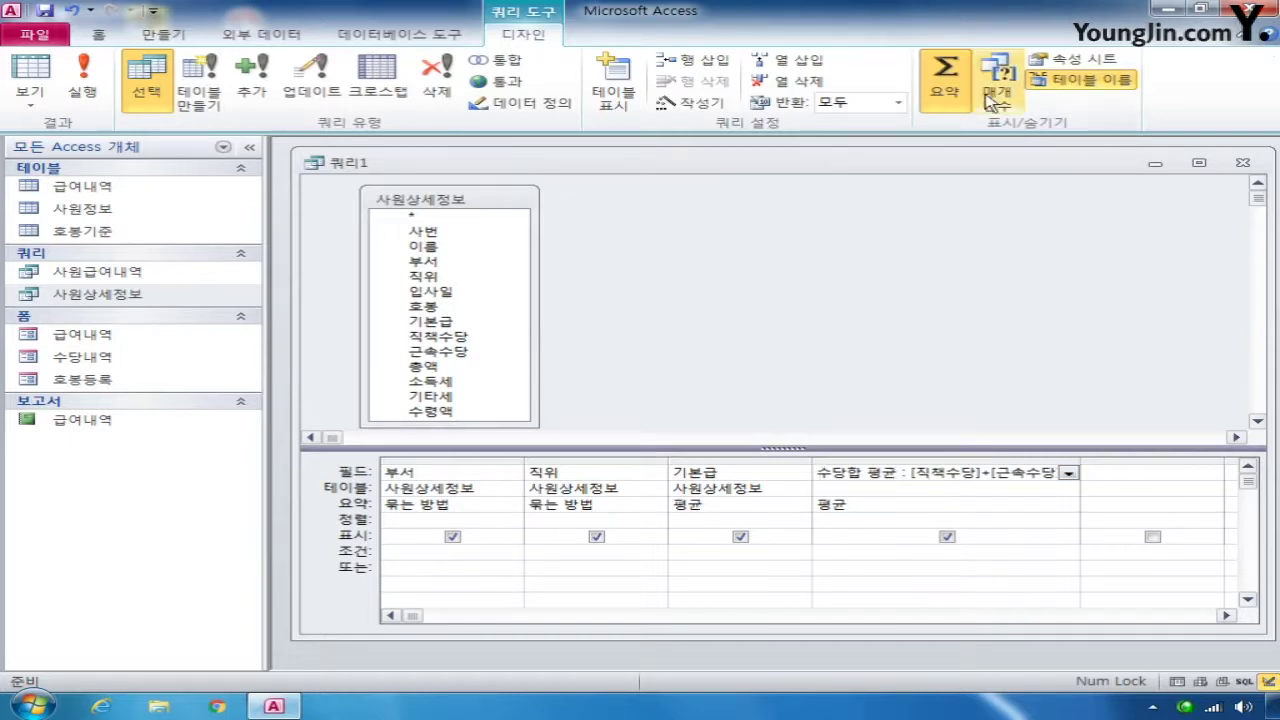
left_click(1076, 60)
left_click(1191, 222)
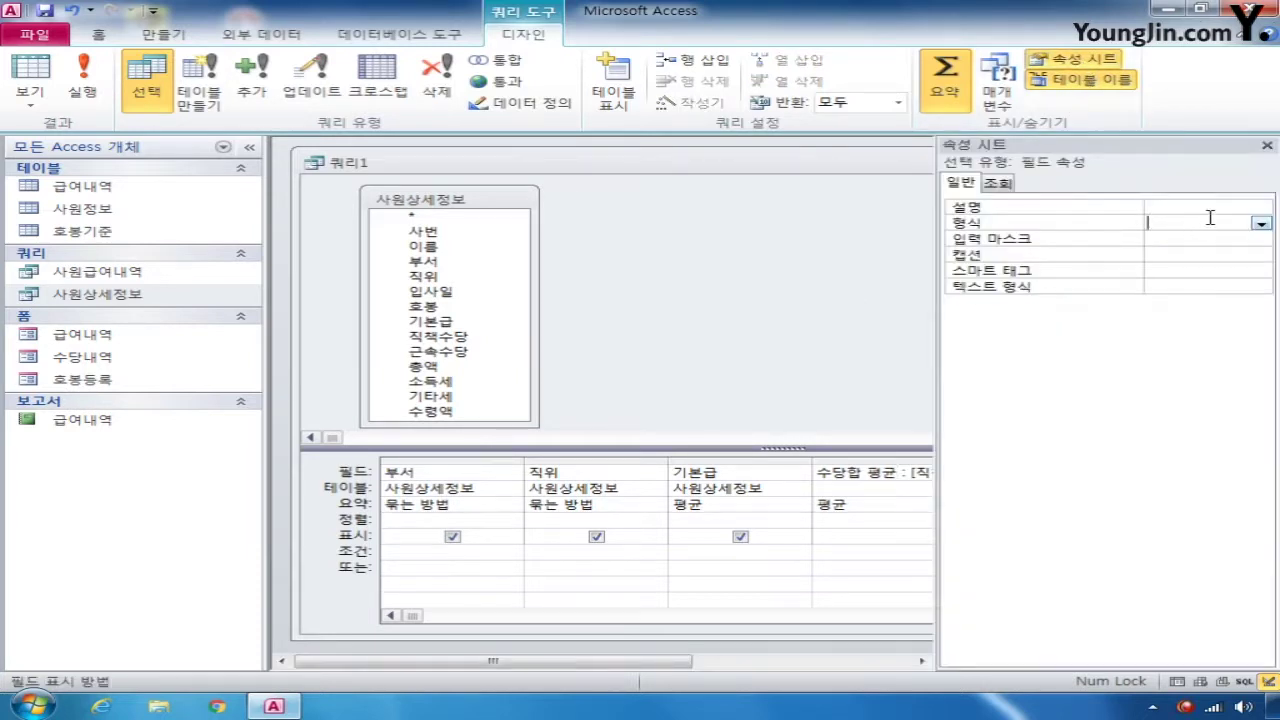
left_click(1262, 224)
left_click(1168, 357)
left_click(1267, 145)
Widen the 부서 column and enter the criterion in ("전산팀","특별팀","홍보팀") for it
left_click(405, 552)
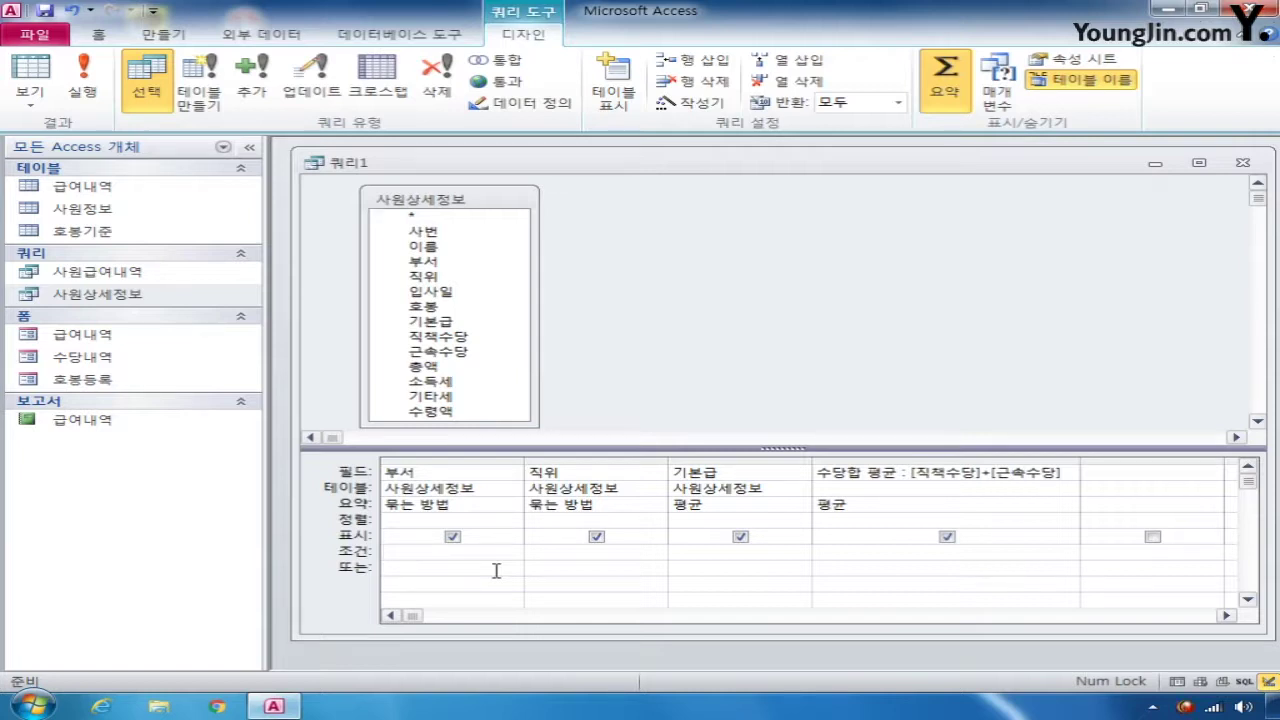
left_click_drag(521, 459, 605, 459)
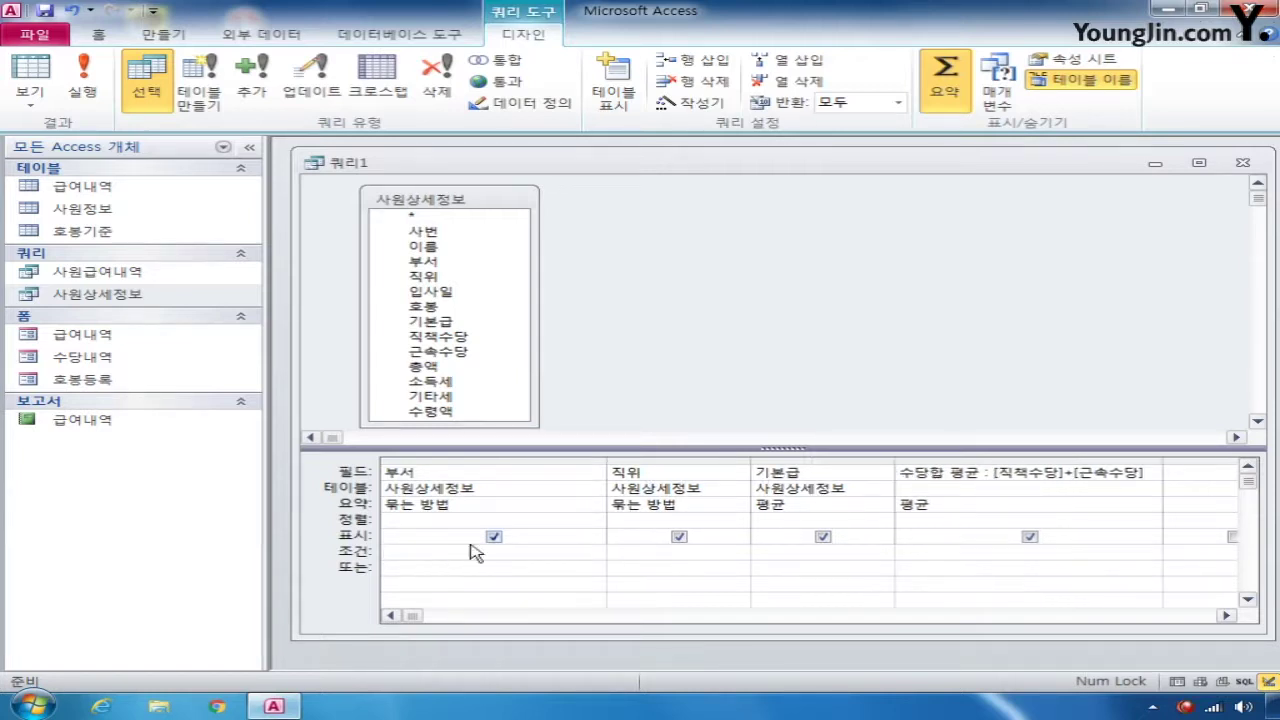
type("in (\"\",\"\",\"\")")
key("Left")
key("Left")
key("Left")
key("Left")
key("Left")
key("Left")
key("Left")
key("Left")
type("전산부")
key("Right")
key("Right")
key("Right")
key("Right")
type("특별팀")
key("Right")
key("Right")
key("Right")
type("홍보팀")
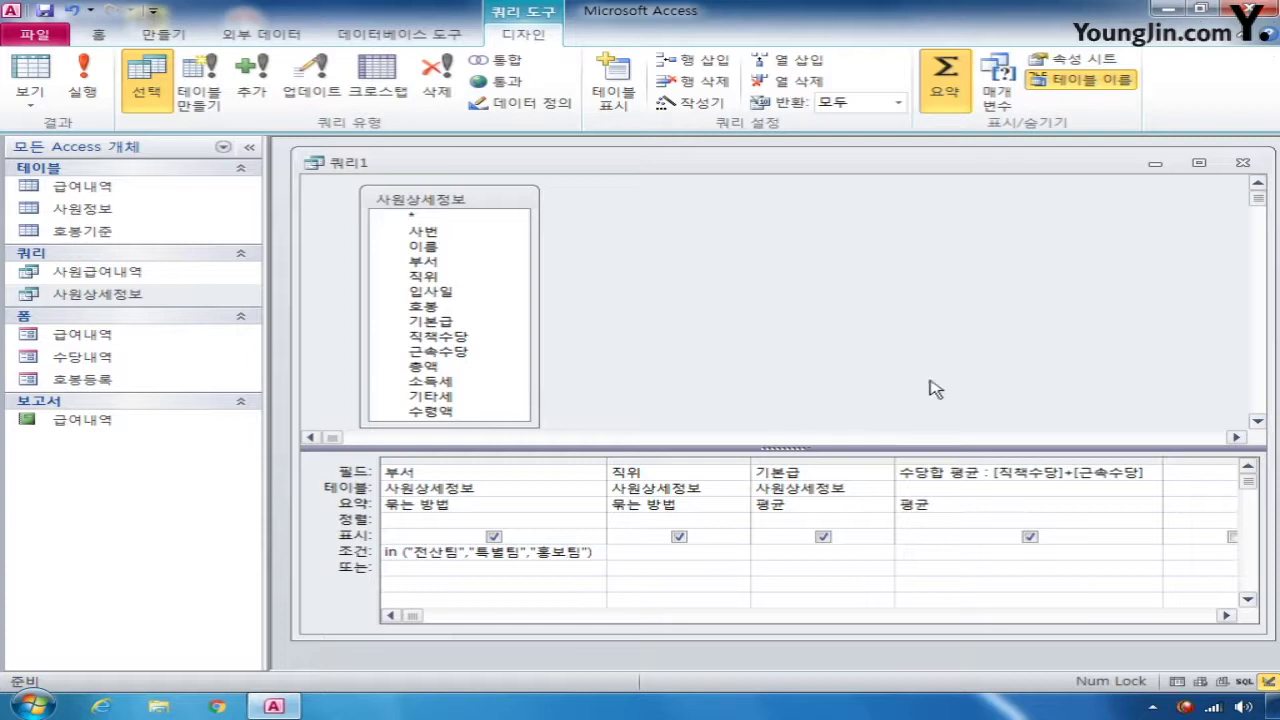
Close the query and save it under the name 직위지급평균
left_click(1256, 160)
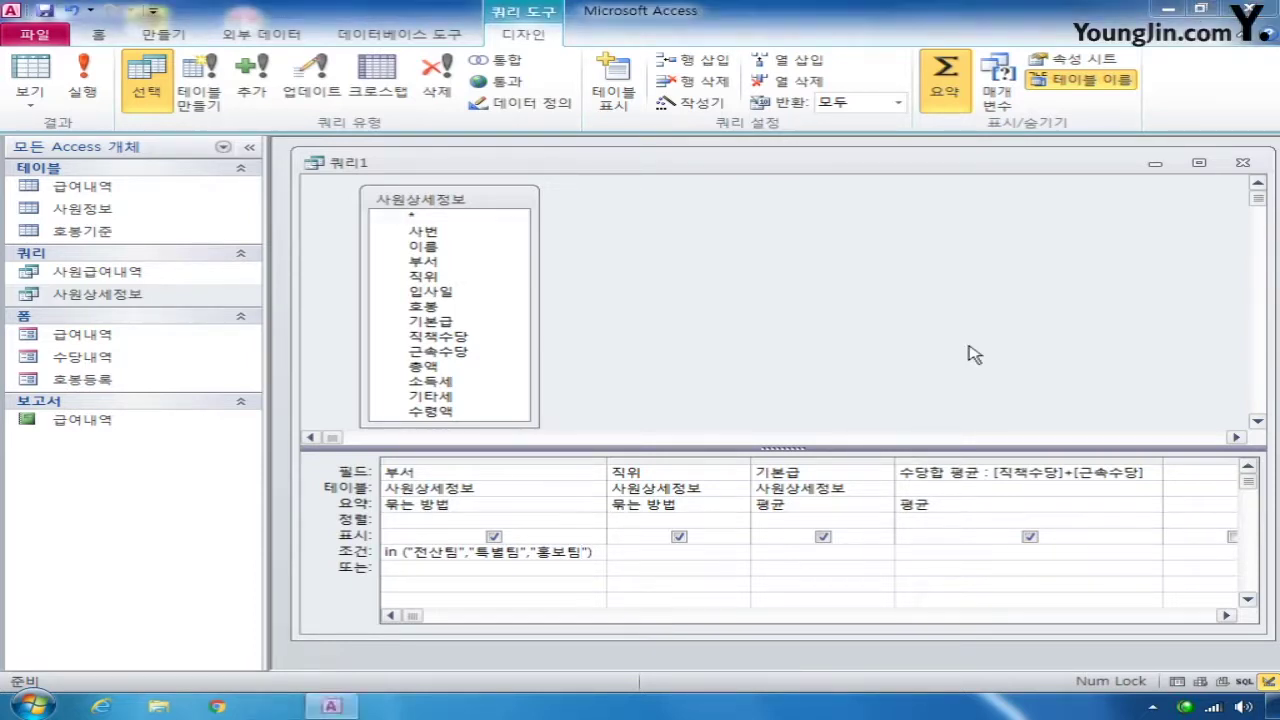
left_click(520, 400)
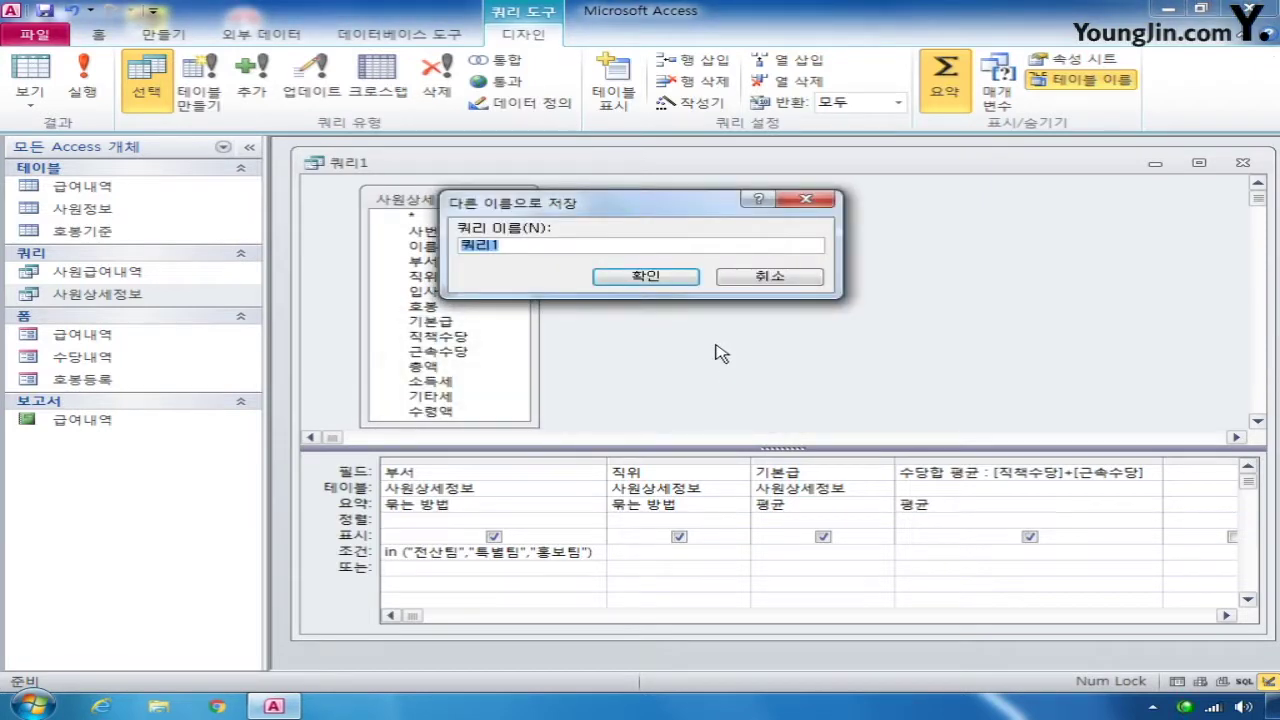
type("직위지별평균")
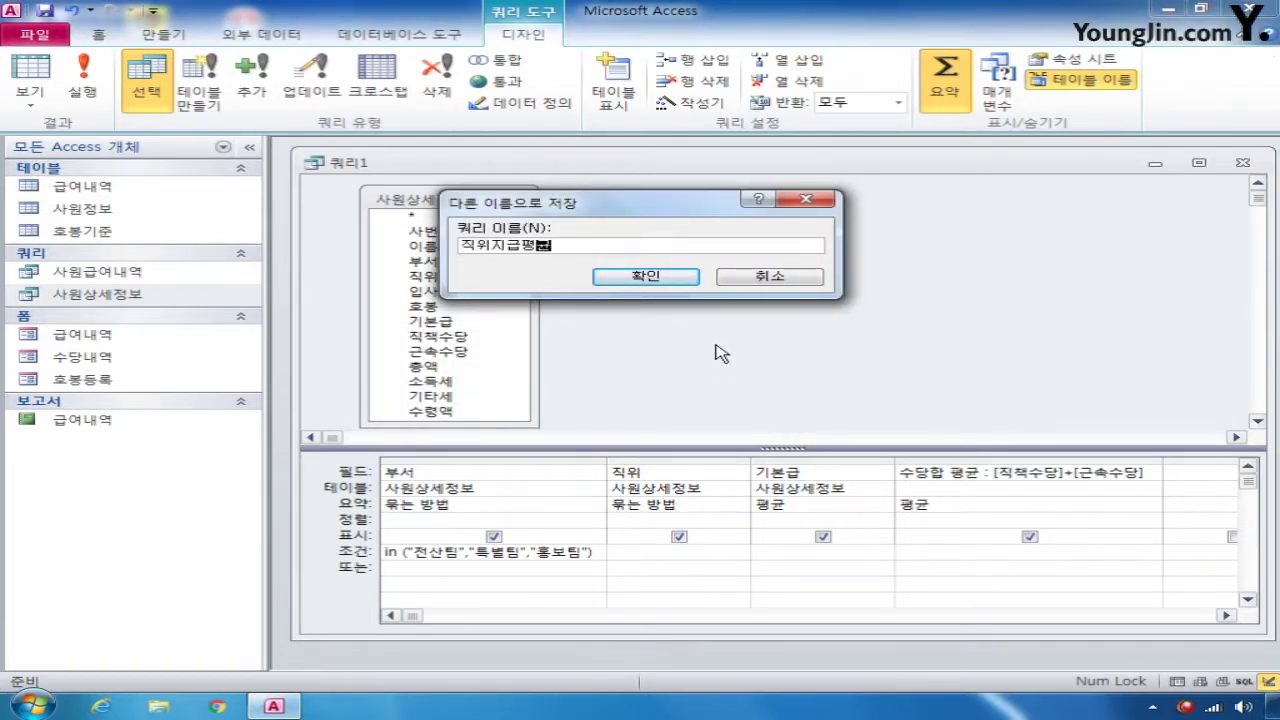
key("Return")
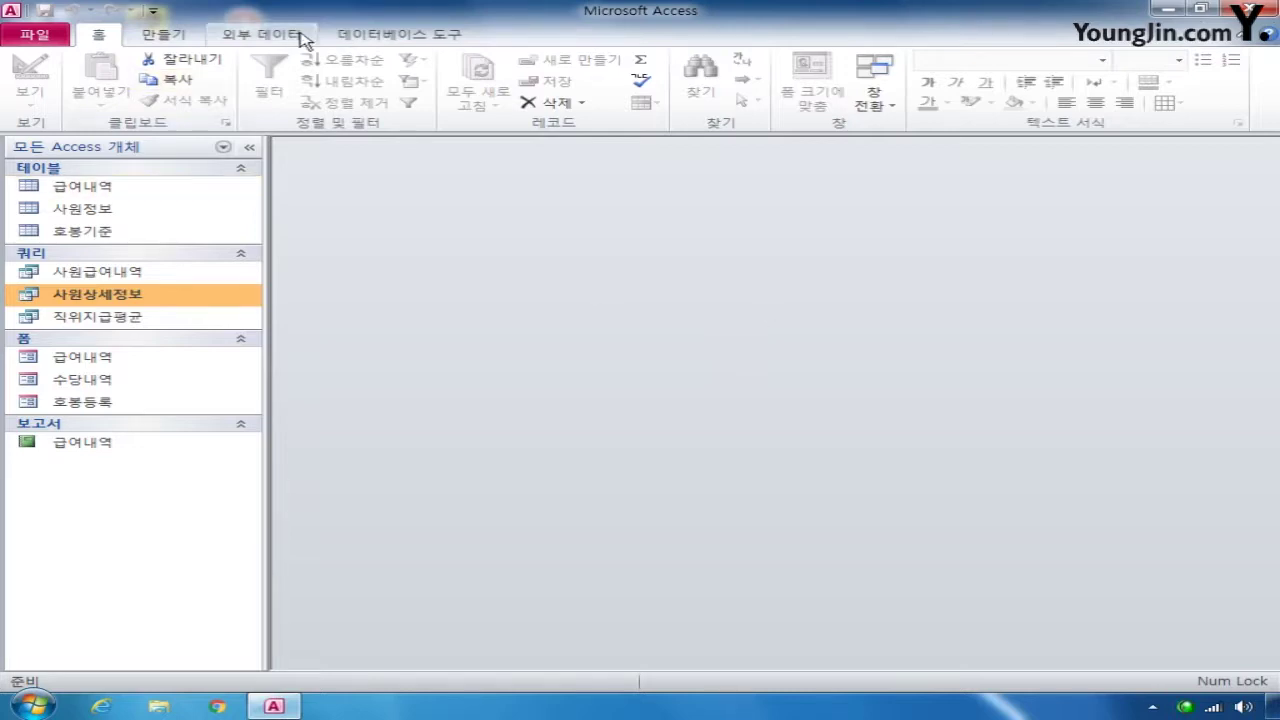
Start another query in Design view with 사원상세정보 as its source and enlarge its field list to show every field
left_click(178, 38)
left_click(390, 82)
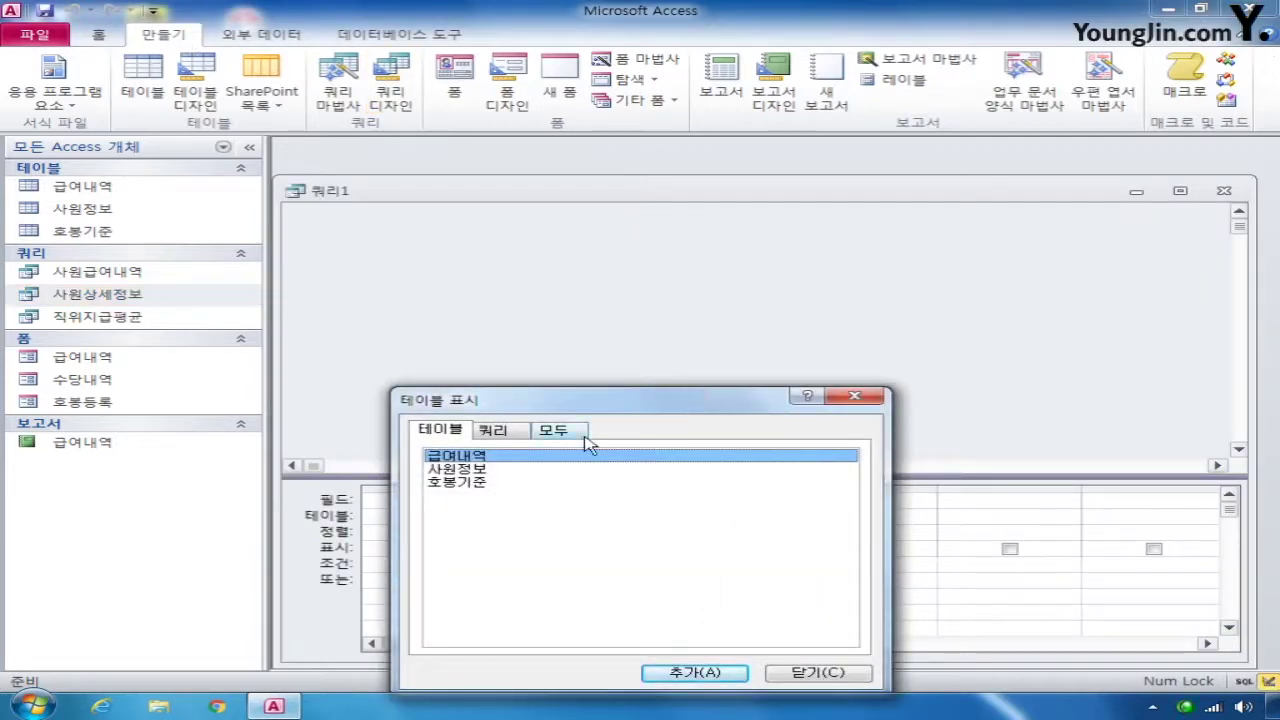
left_click(491, 429)
double_click(505, 471)
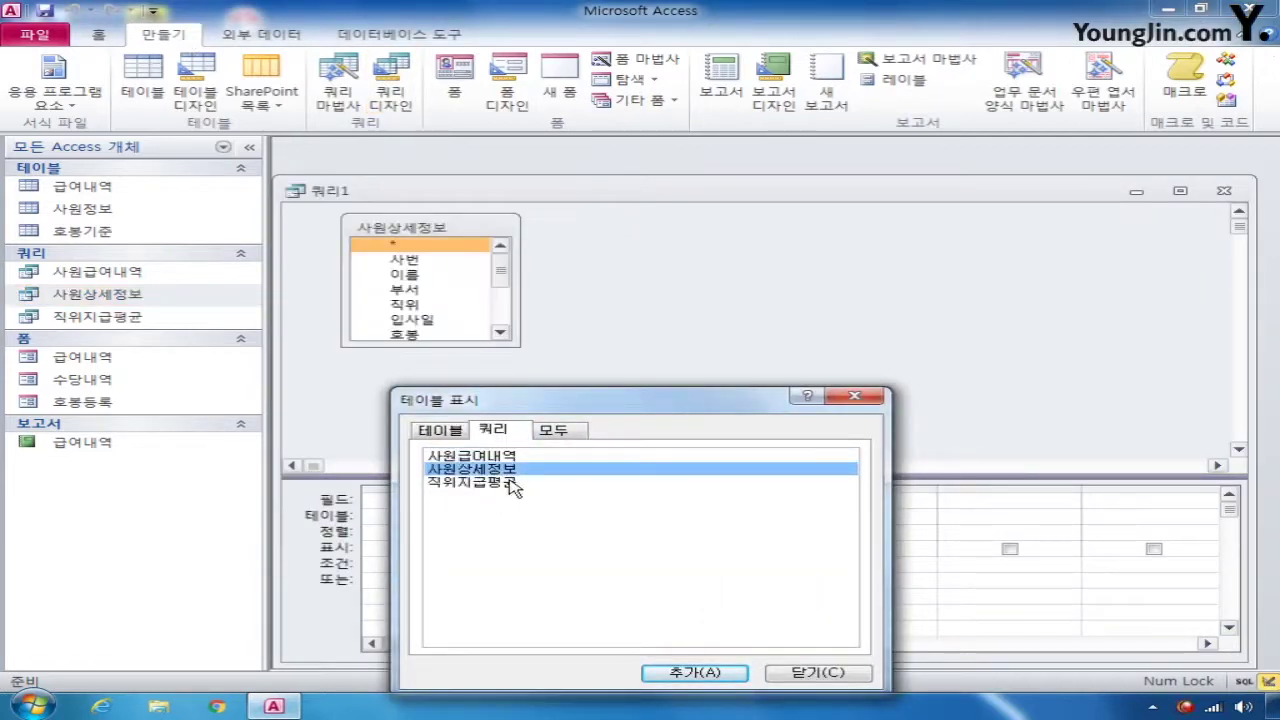
left_click(816, 672)
left_click_drag(462, 345, 437, 456)
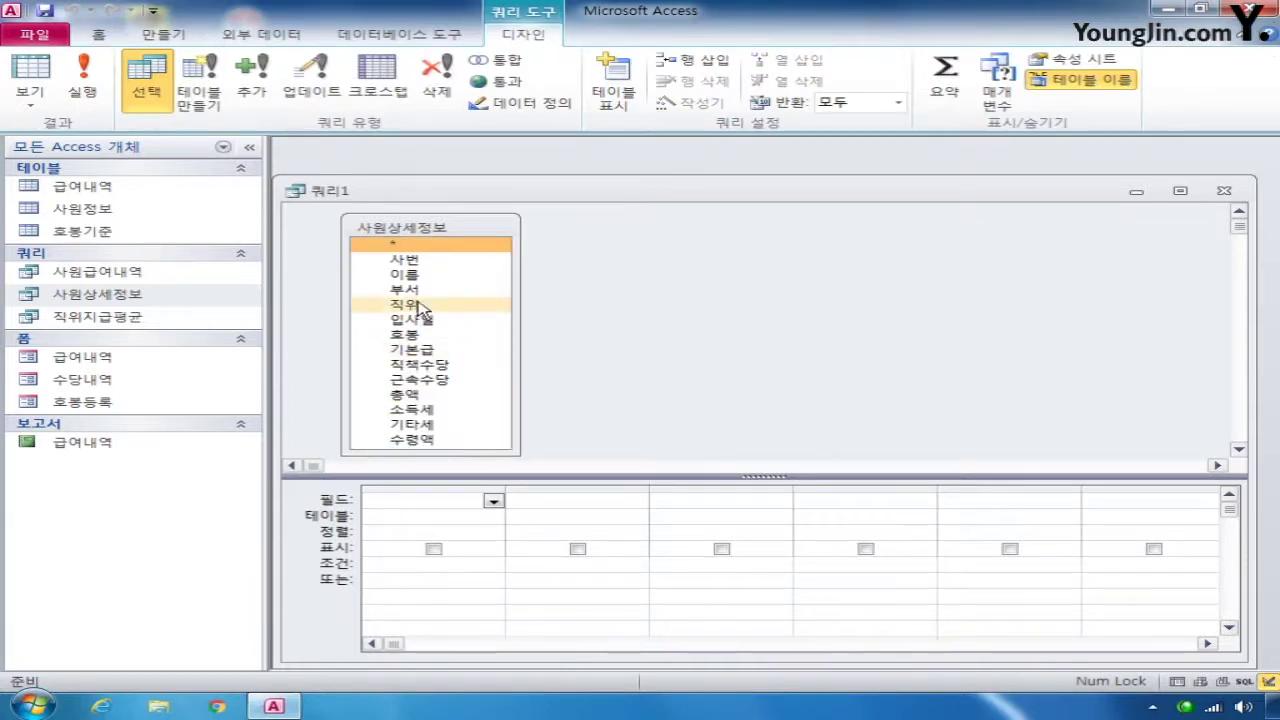
Add the 직위, 부서 and 사번 fields to the new query's grid
double_click(420, 304)
double_click(420, 290)
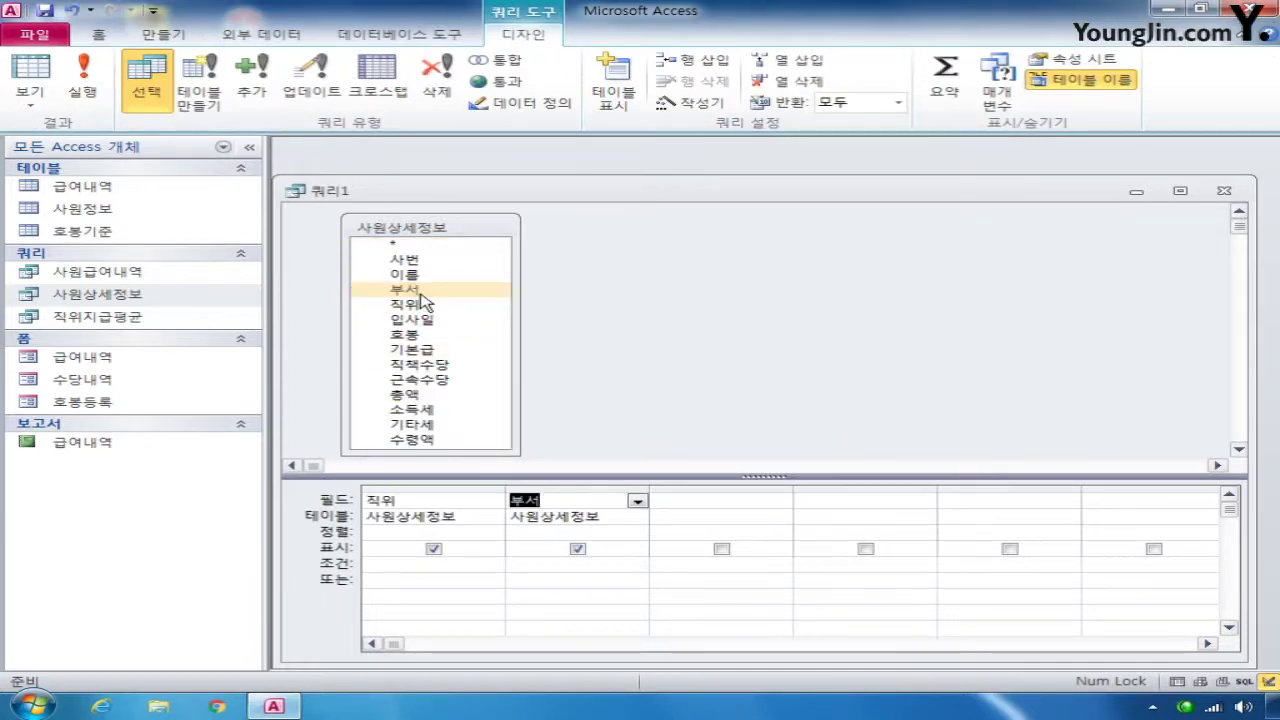
left_click(425, 262)
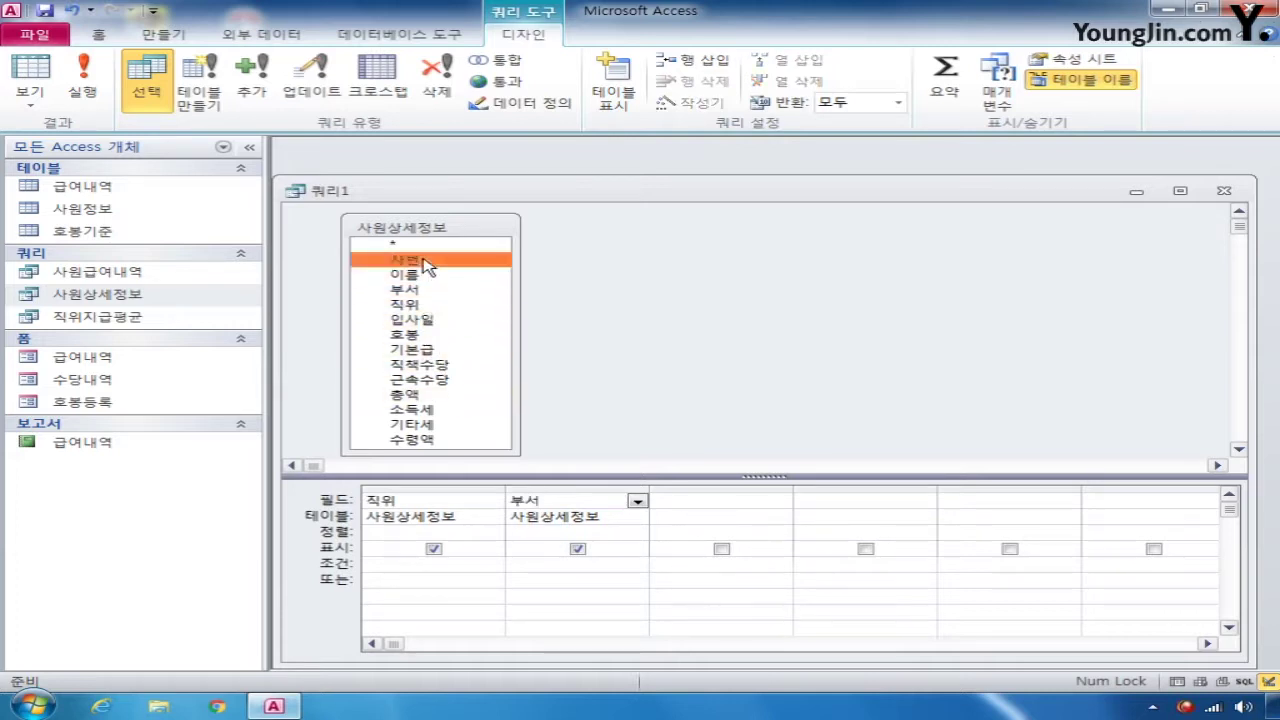
double_click(425, 262)
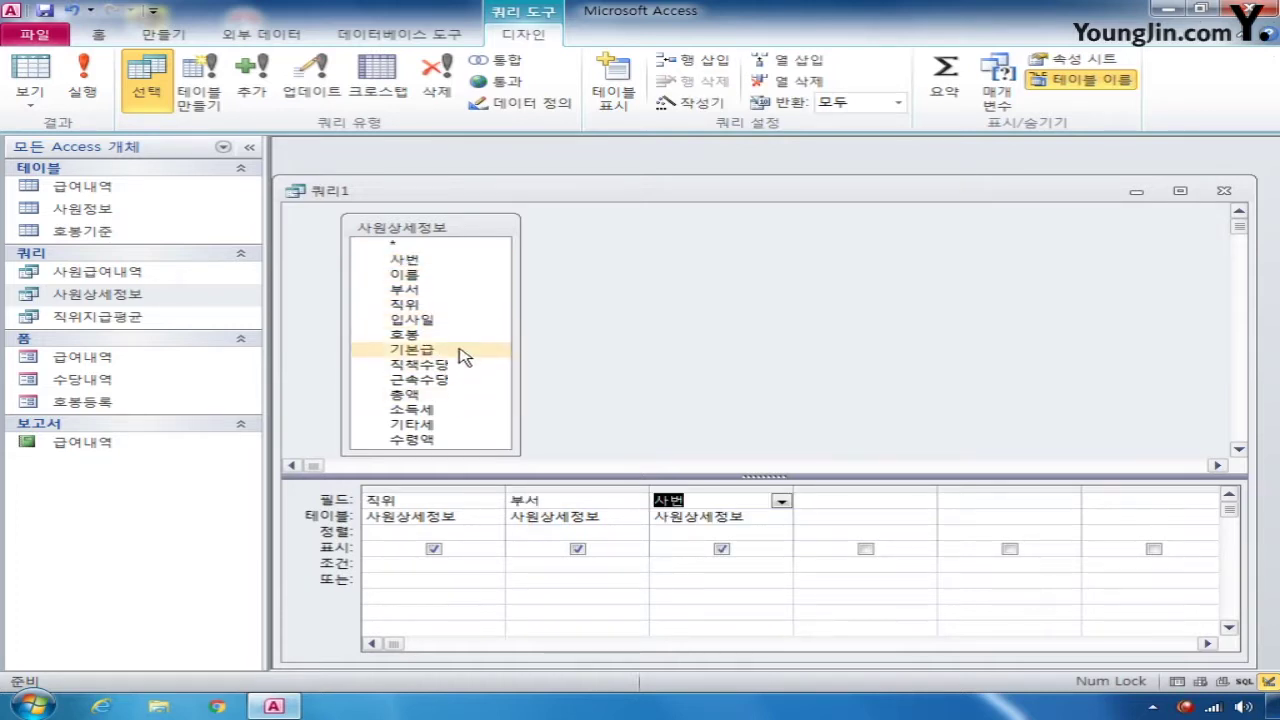
Add the 수령액 field to the query grid and turn on the summary (요약) row
left_click(425, 440)
double_click(425, 440)
left_click(945, 78)
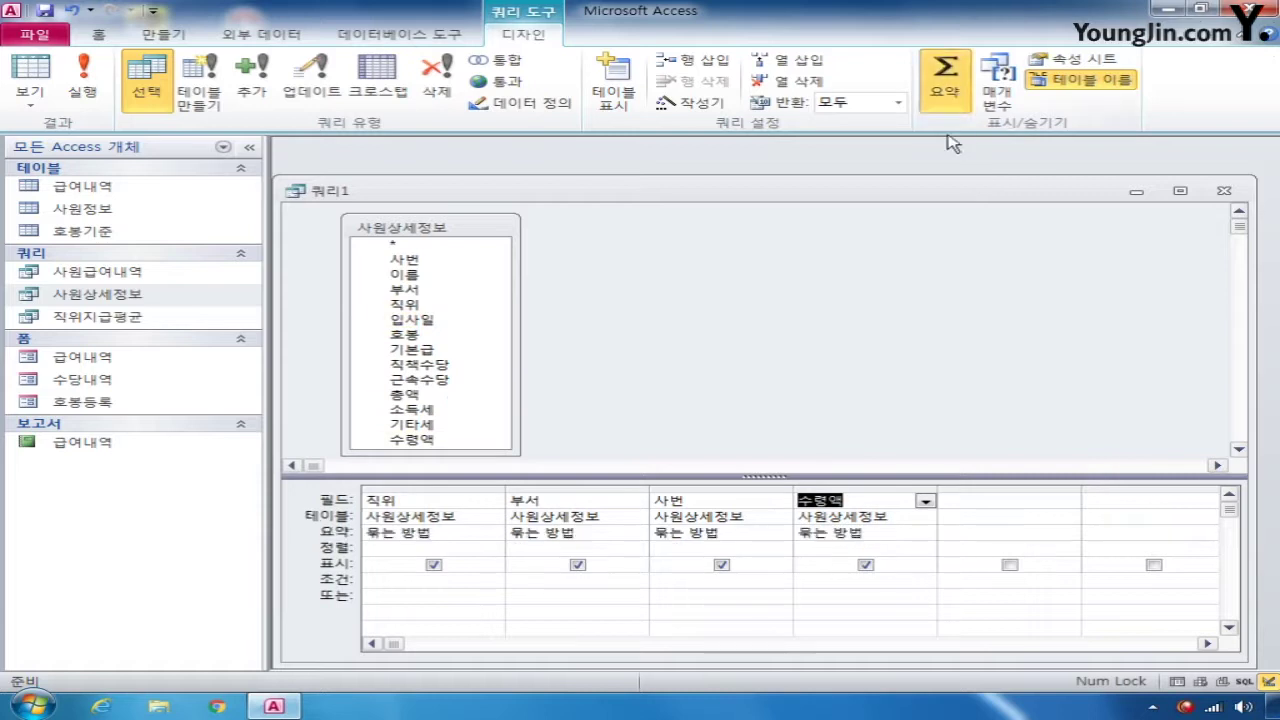
Set the summary function to 개수 for 사번 and to 평균 for 수령액
left_click(720, 535)
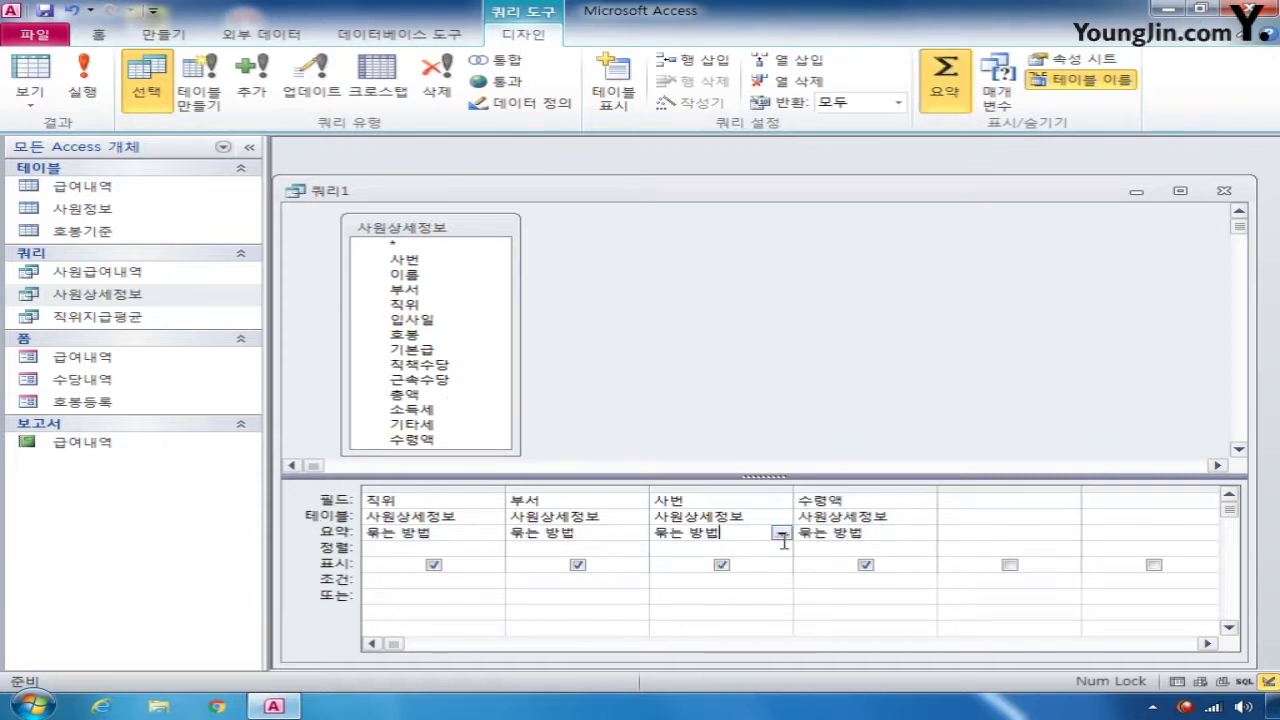
left_click(780, 533)
left_click(730, 442)
left_click(924, 533)
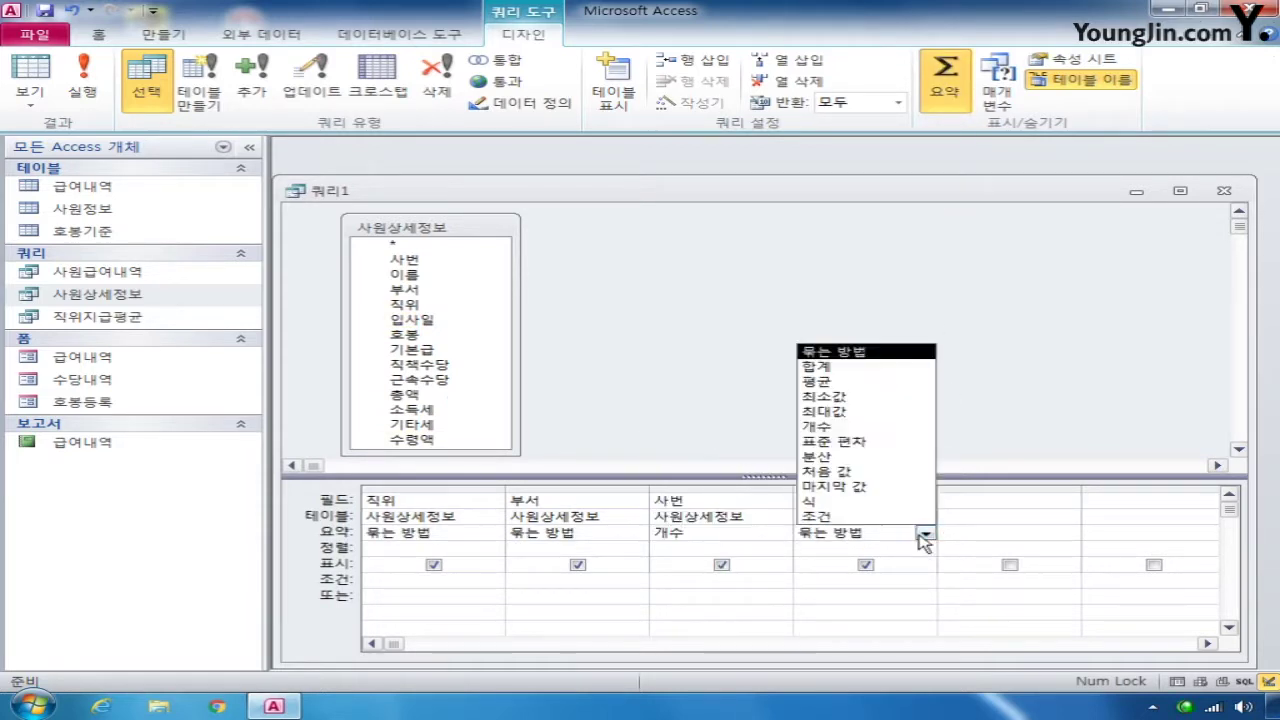
left_click(870, 381)
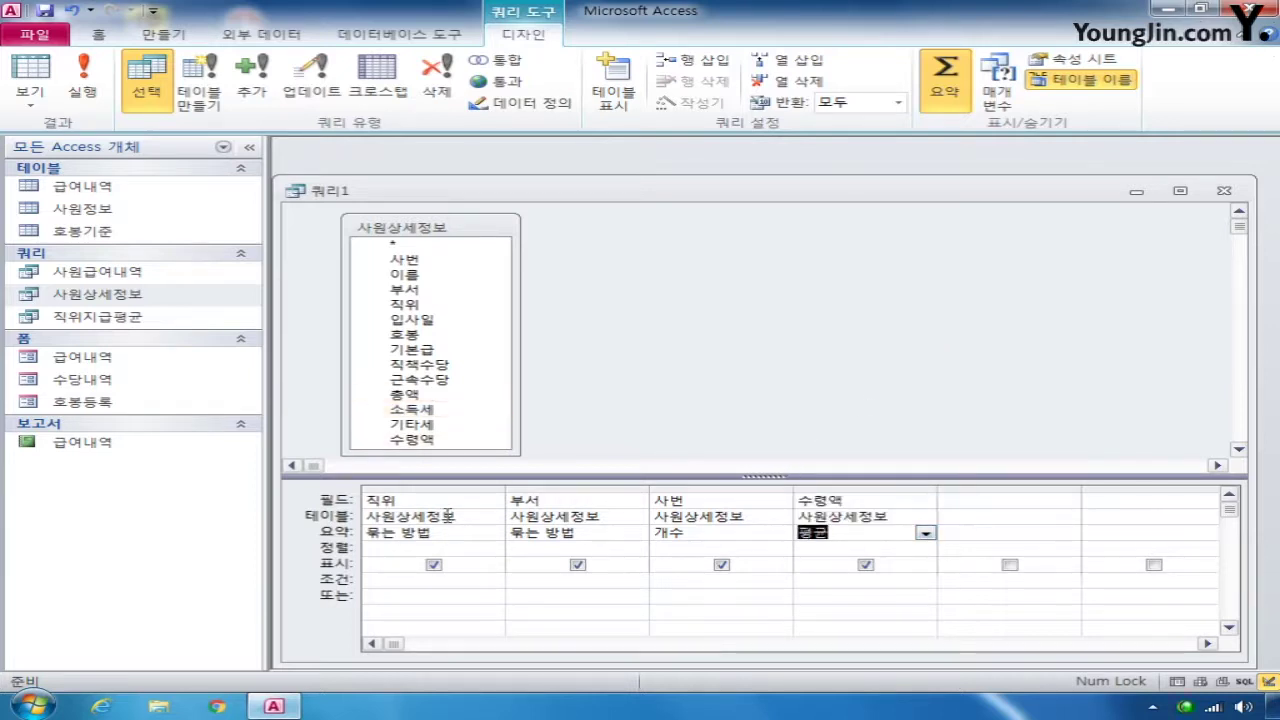
Enter the parameter prompt [조회할 직위를 입력하시오] as the criterion for 직위
left_click(395, 584)
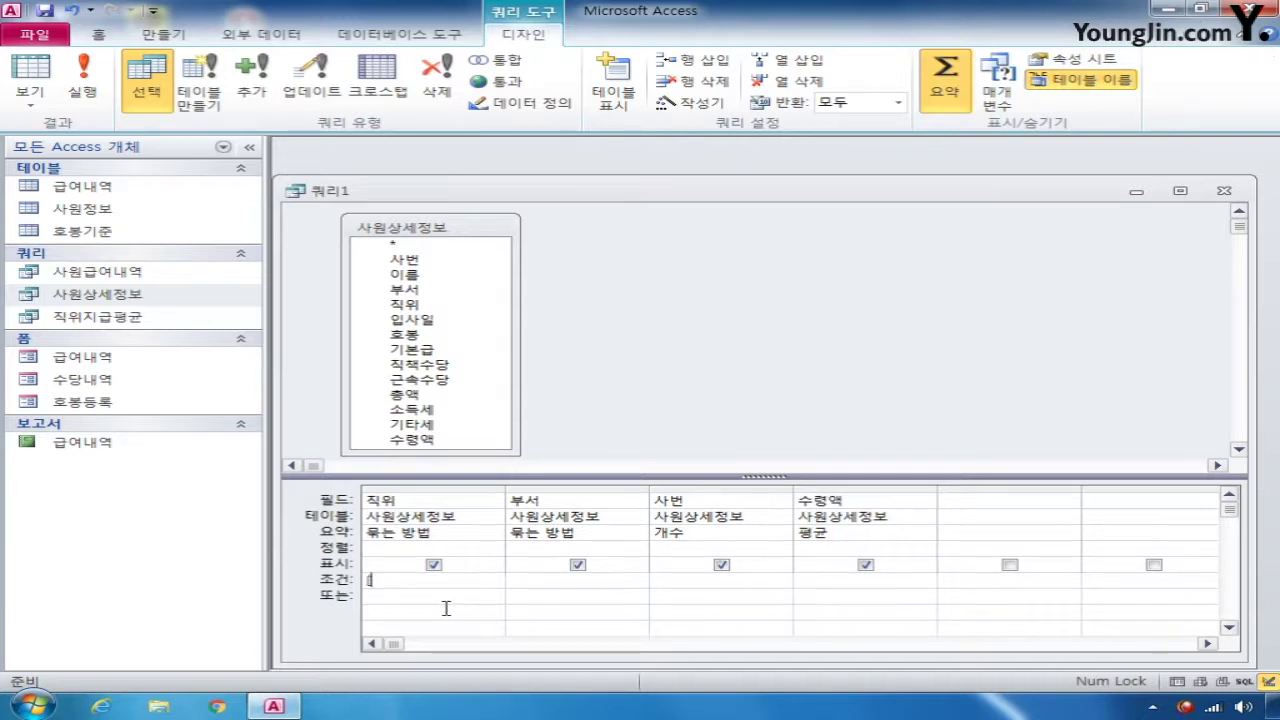
type("ㅈ[회할 직위를 ")
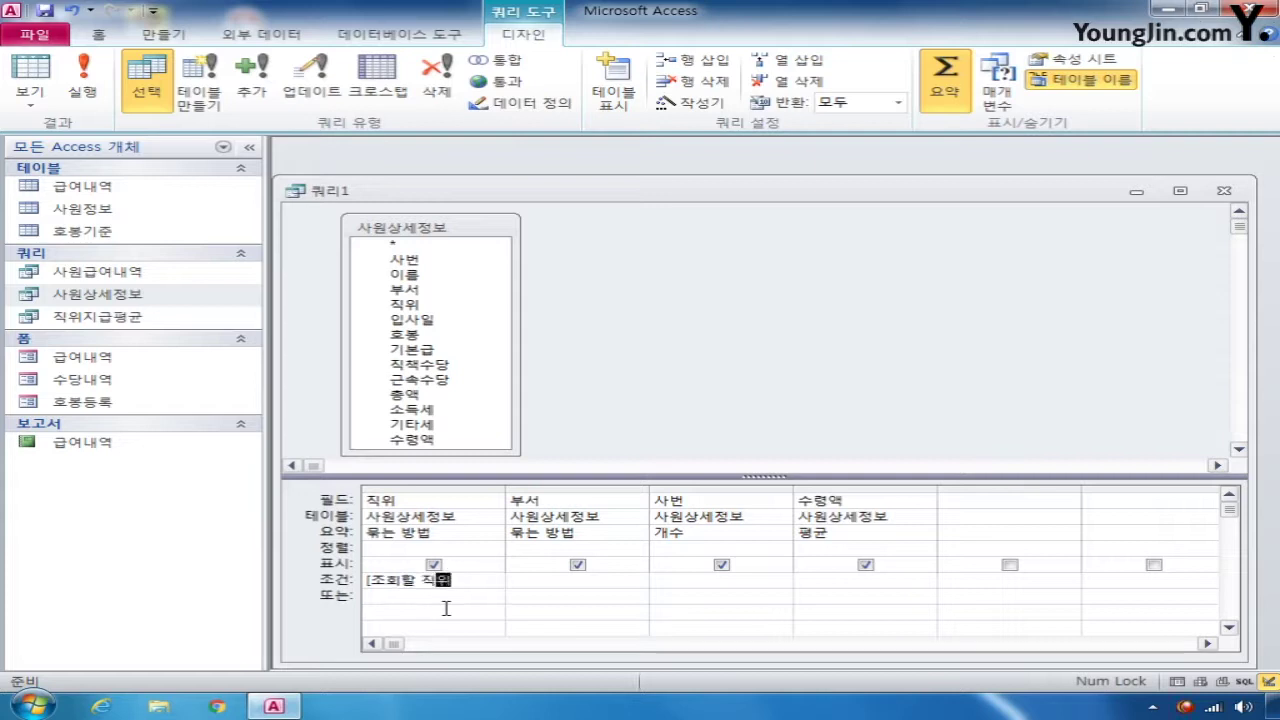
type("입력하시오")
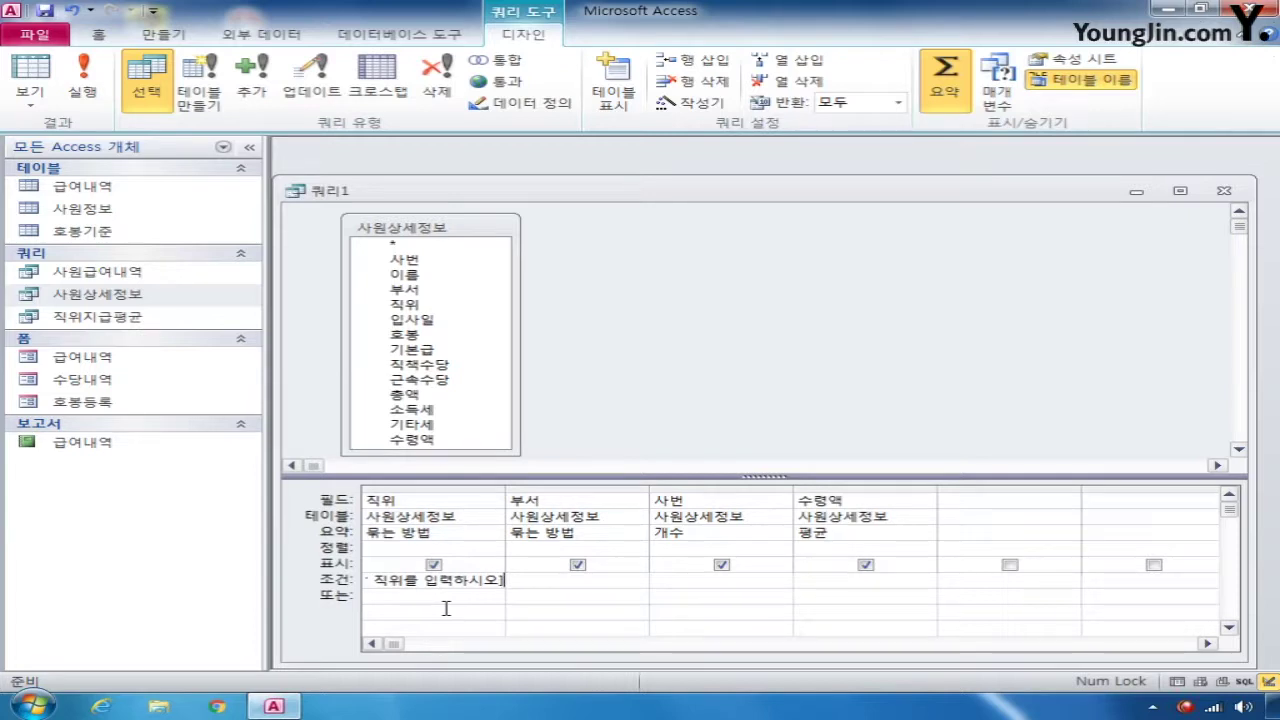
Close the query and save it under the name 직위별조회
left_click(1224, 190)
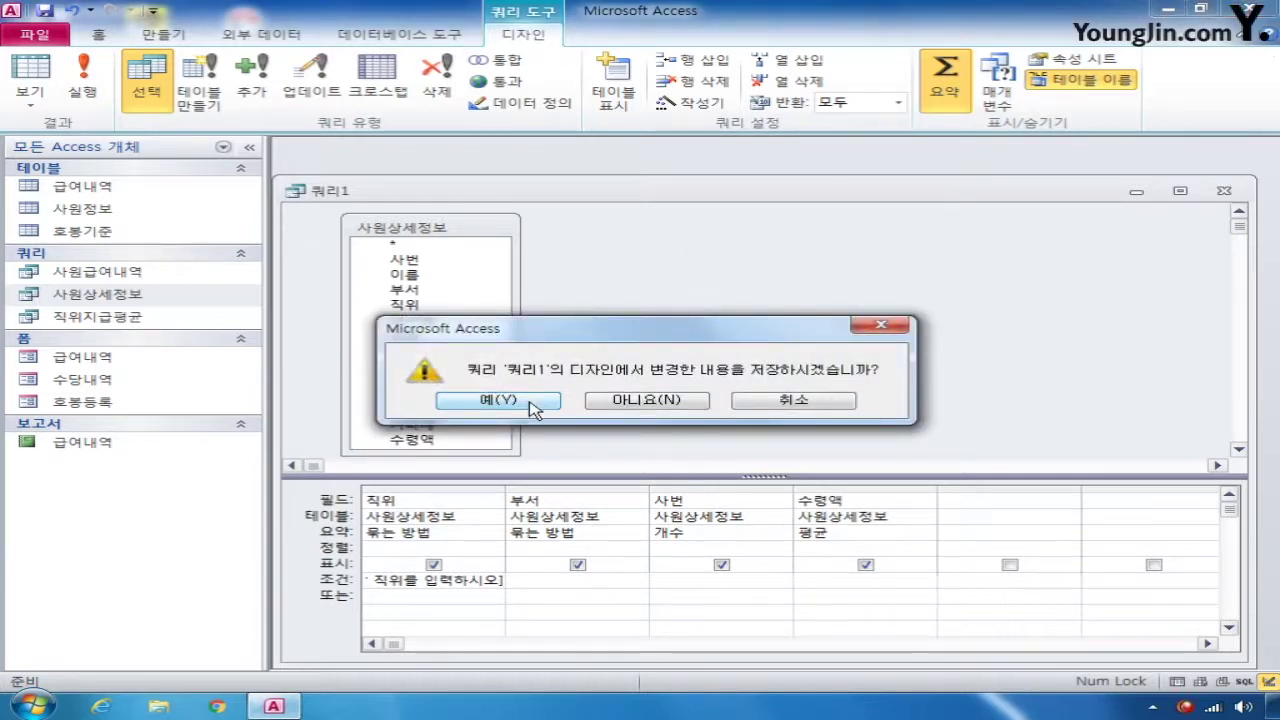
left_click(531, 405)
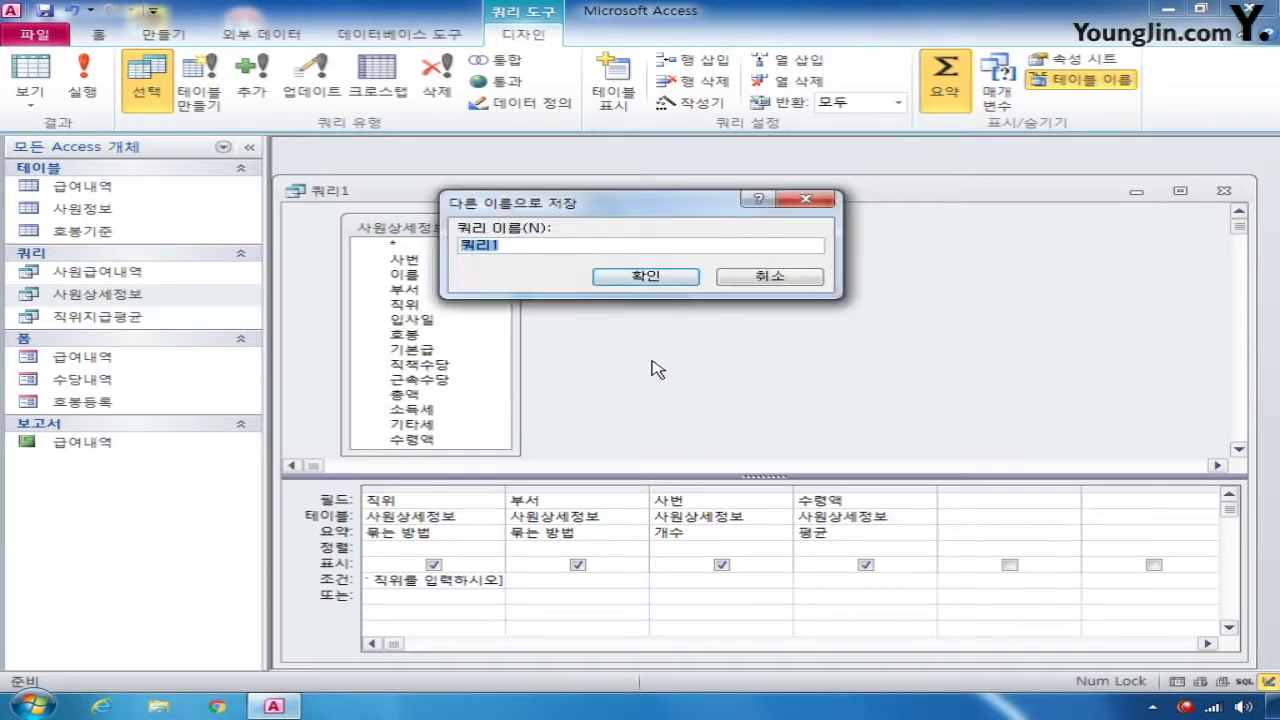
type("직위별조회")
key("Return")
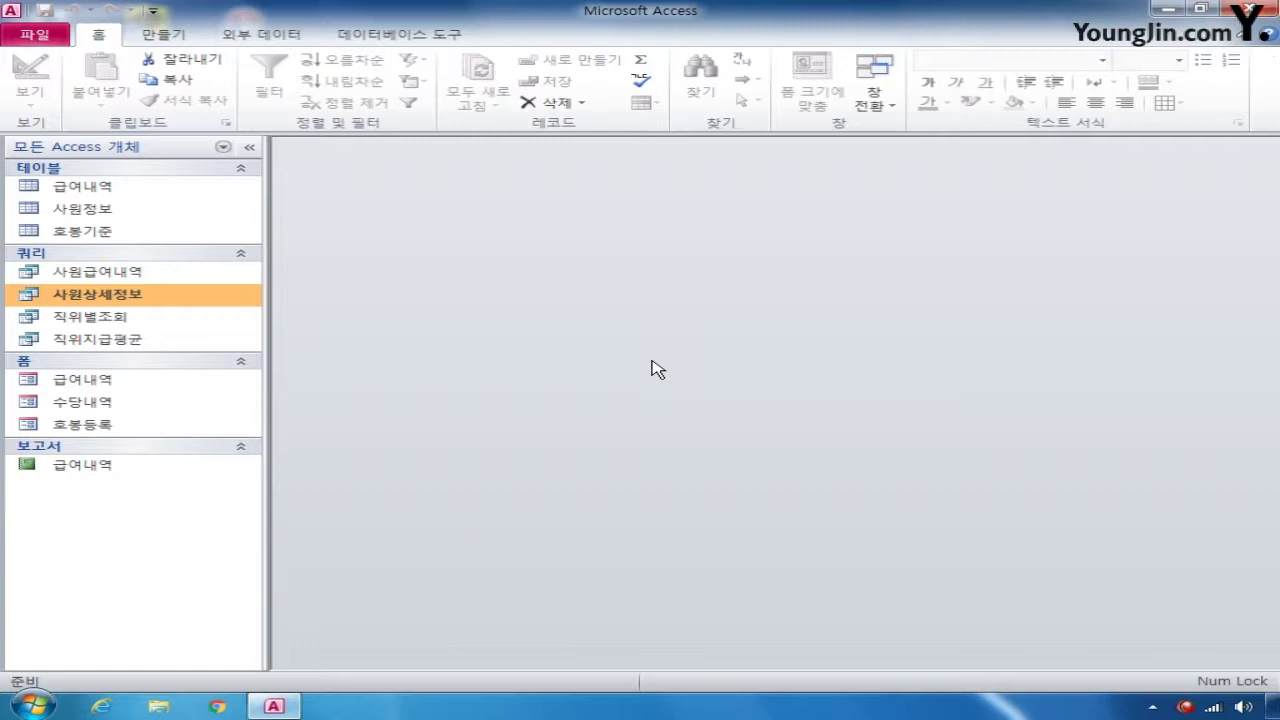
Start a crosstab query with the wizard, using the 사원상세정보 query as its source
left_click(164, 34)
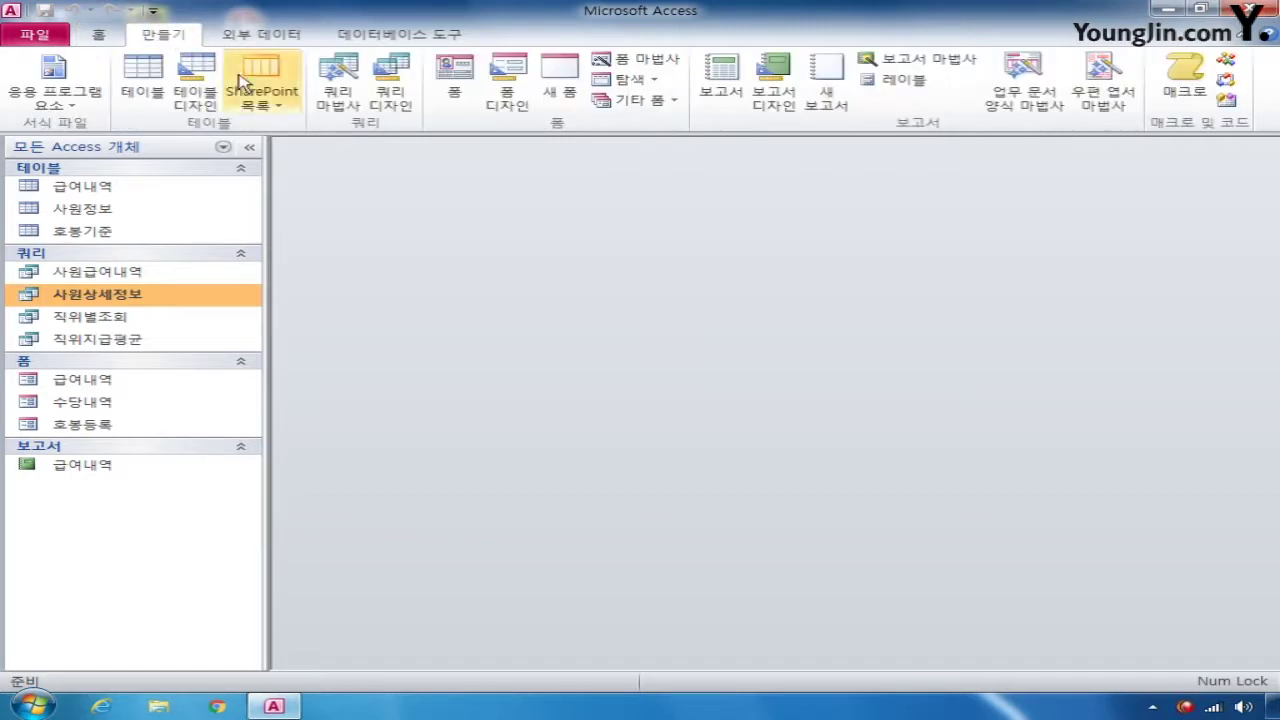
left_click(338, 90)
double_click(768, 216)
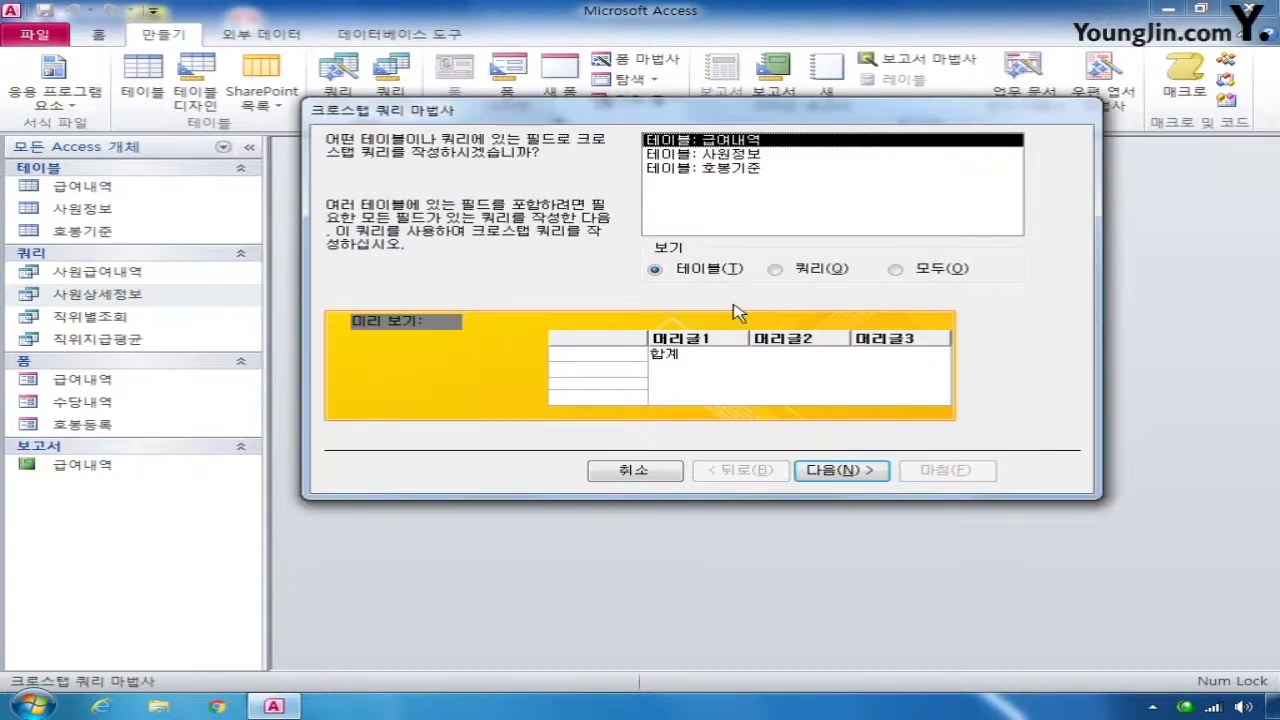
left_click(775, 269)
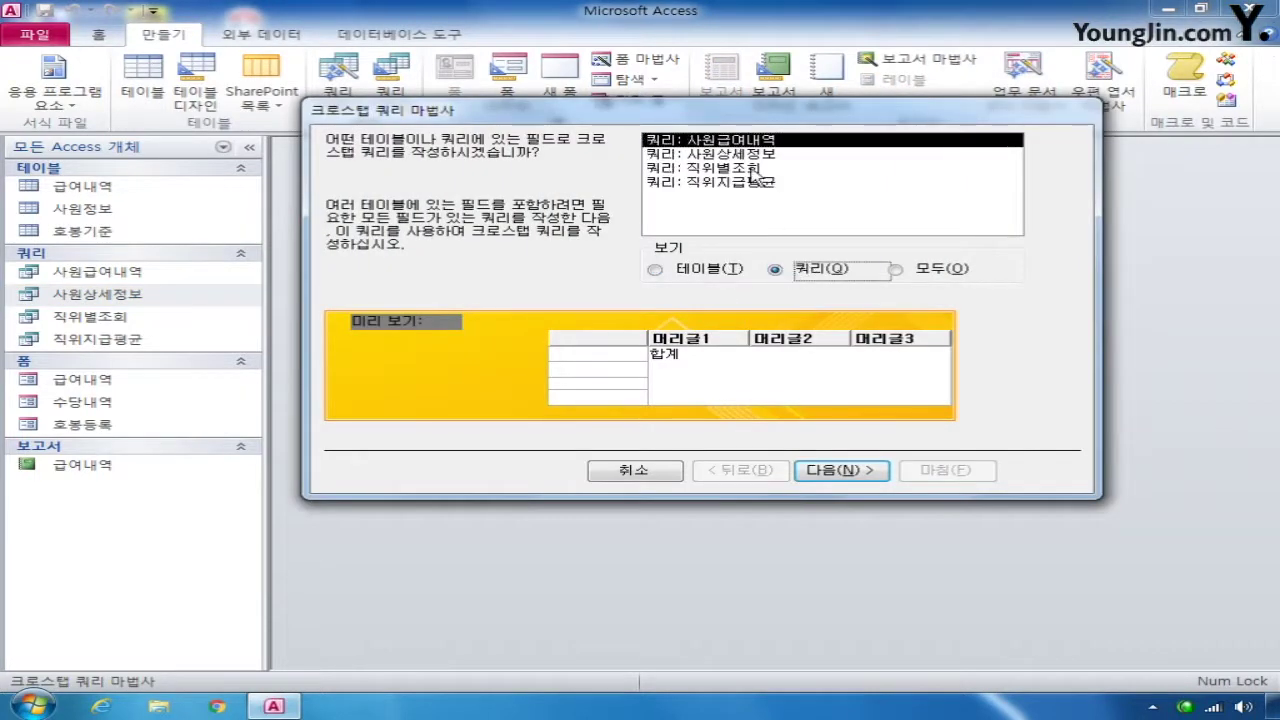
left_click(750, 156)
left_click(840, 470)
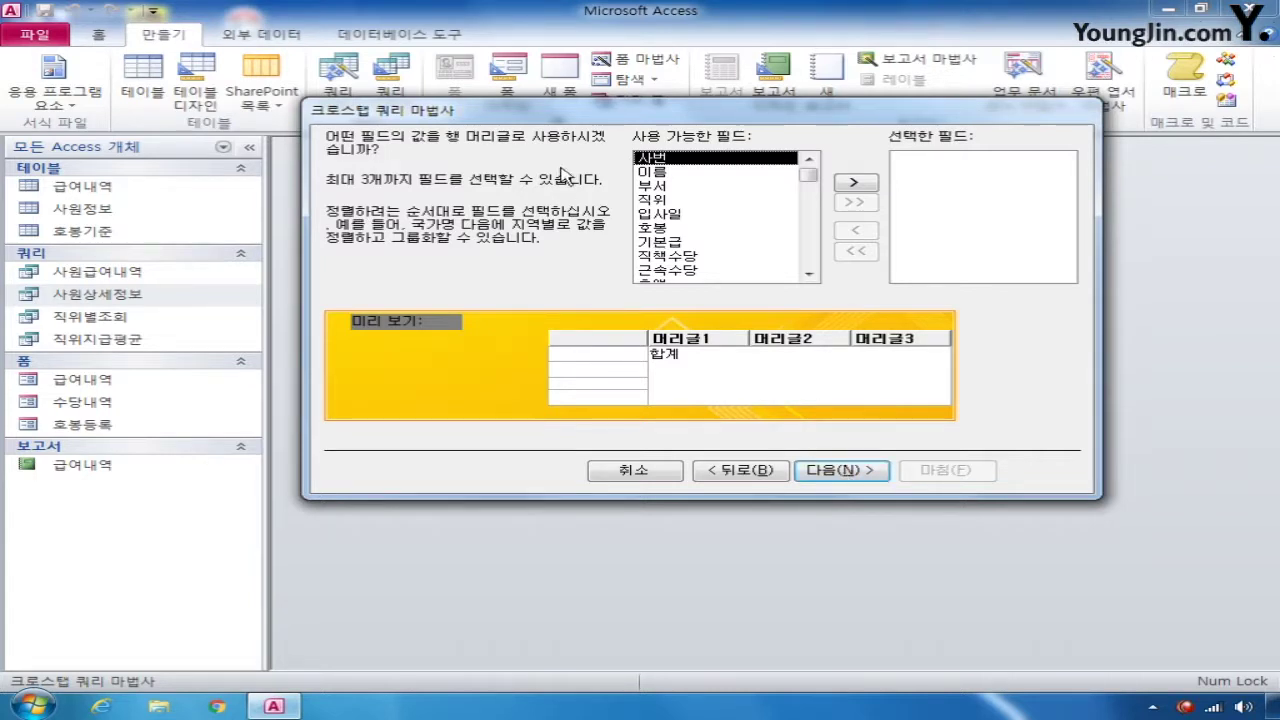
Choose 부서 as the crosstab's row heading and 직위 as its column heading
left_click(661, 187)
double_click(661, 187)
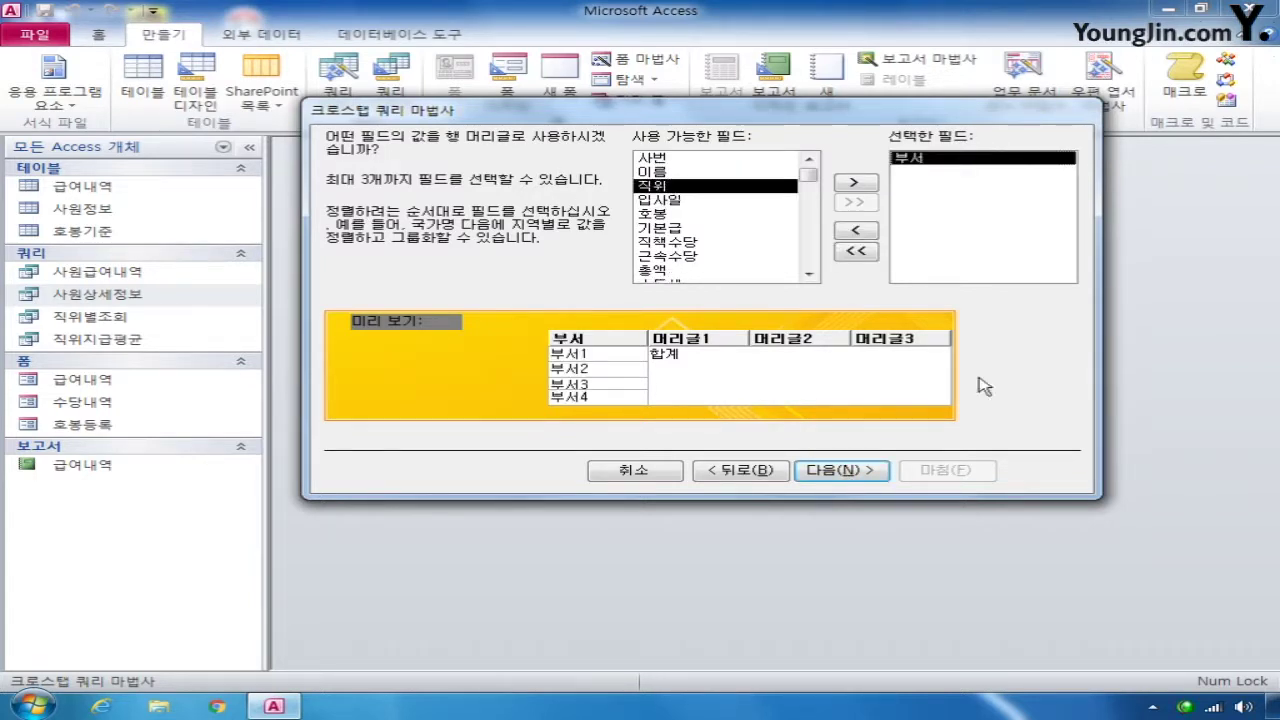
left_click(836, 470)
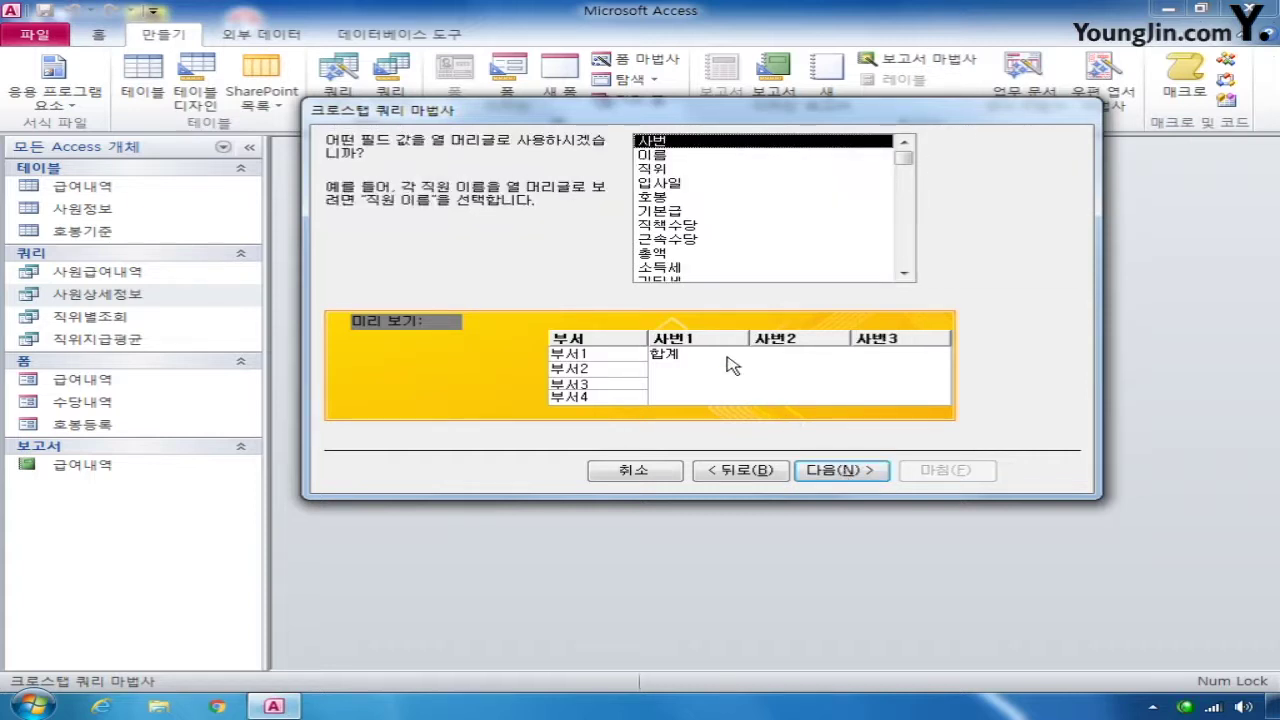
double_click(676, 170)
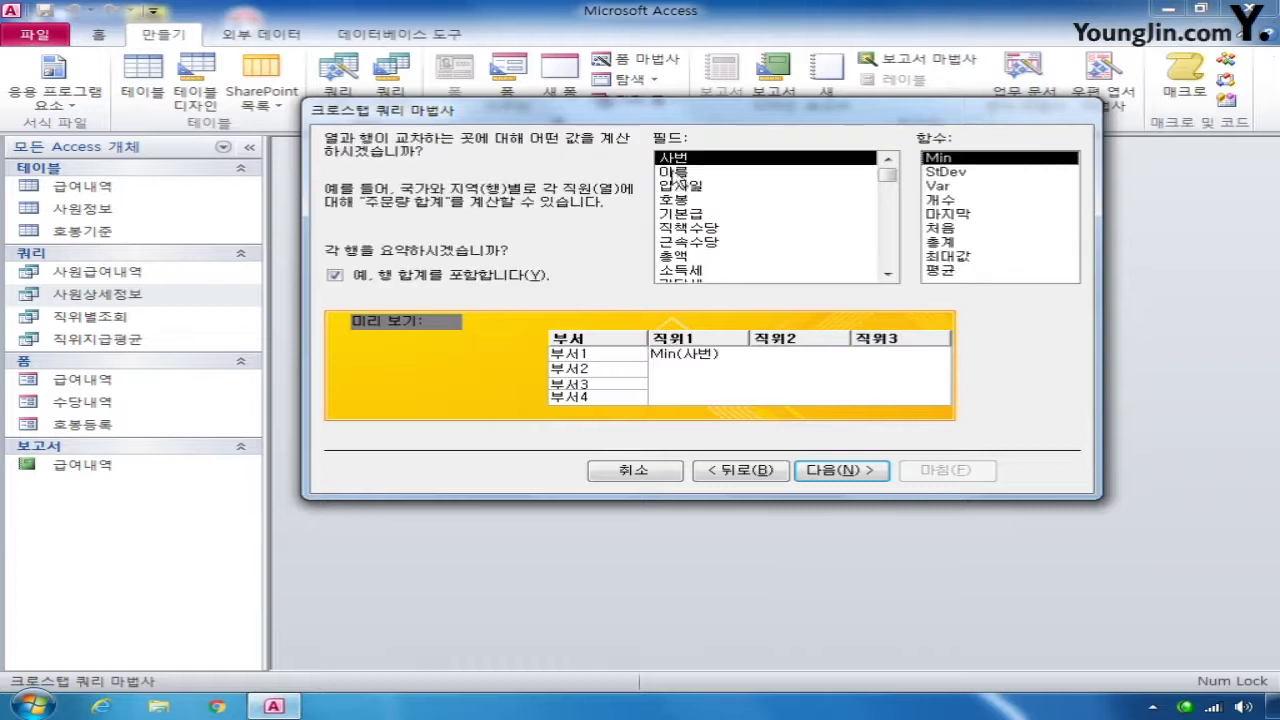
Calculate the count (개수) of 사번 at the row and column intersections
left_click(849, 467)
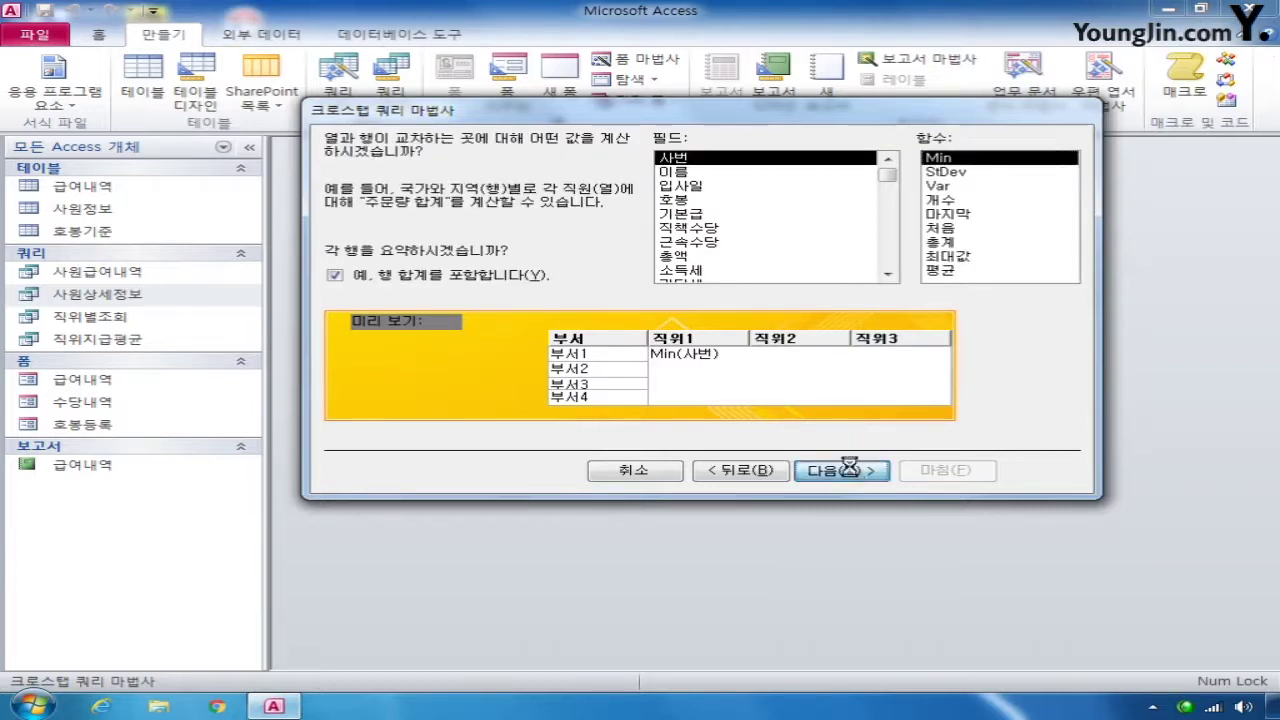
left_click(736, 476)
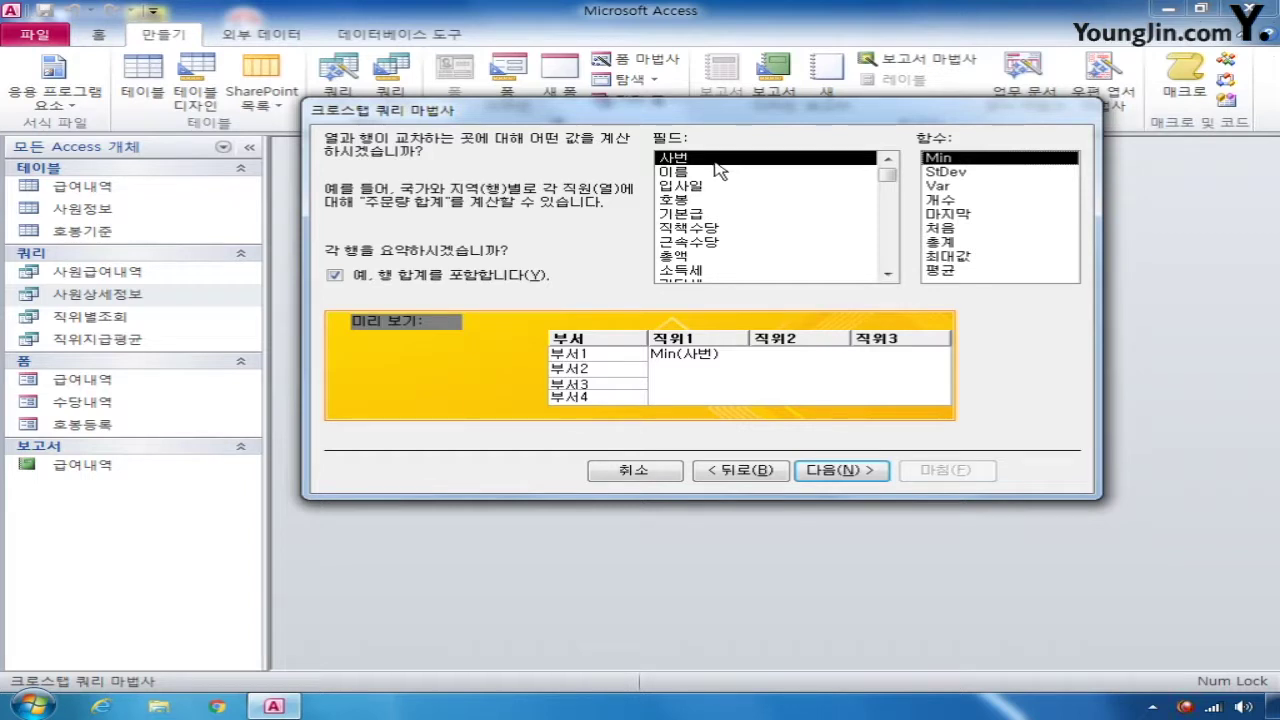
left_click(942, 200)
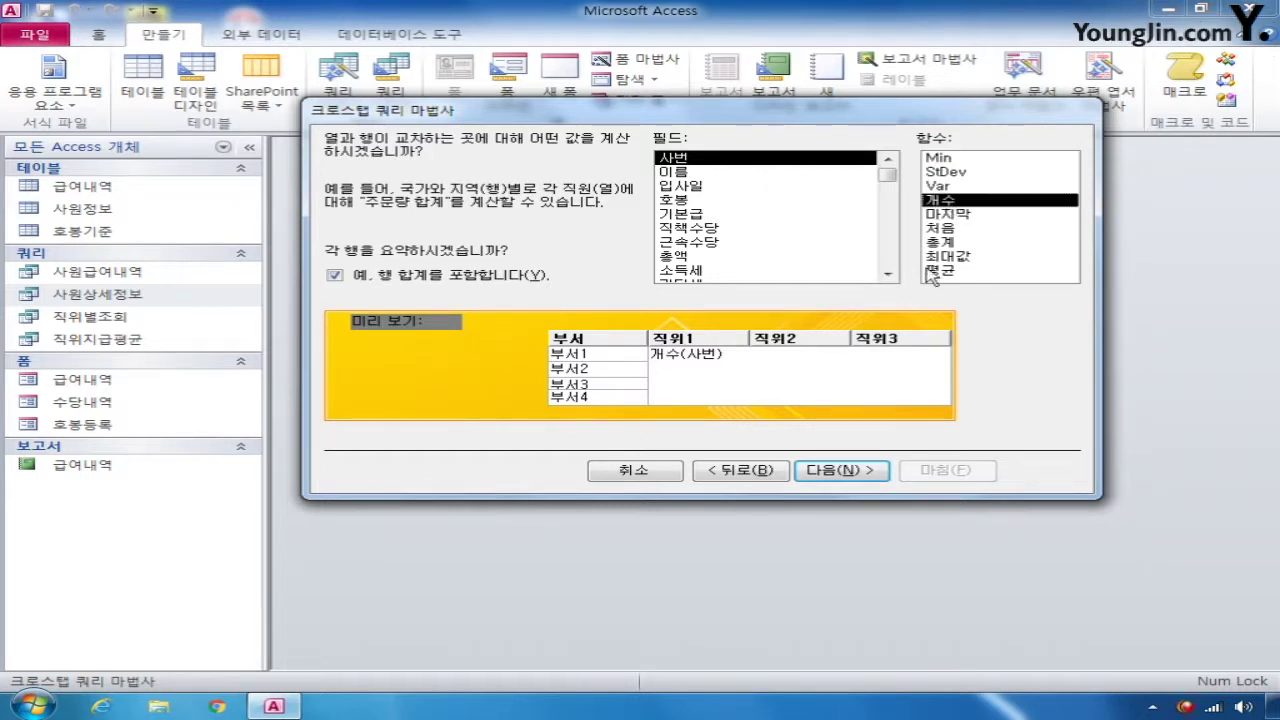
left_click(848, 470)
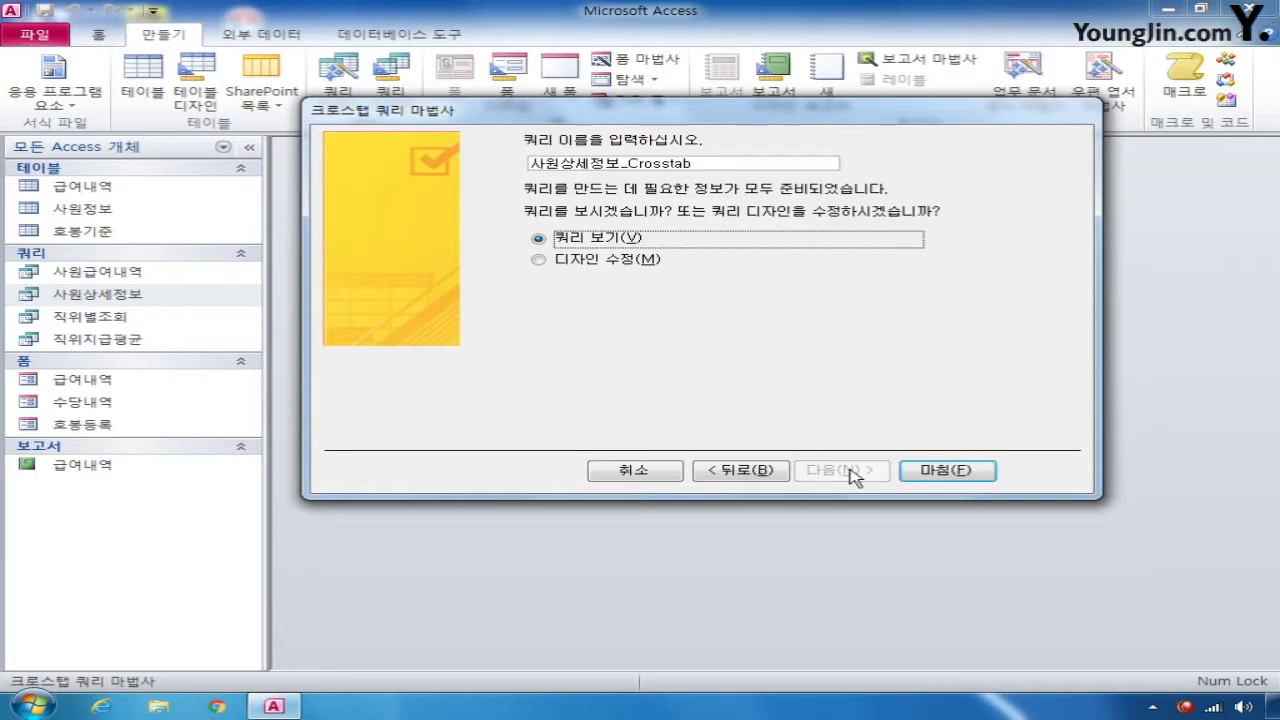
Name the crosstab query 2005년이후입사자수 and finish the wizard with the option to modify the design
left_click(539, 259)
double_click(722, 163)
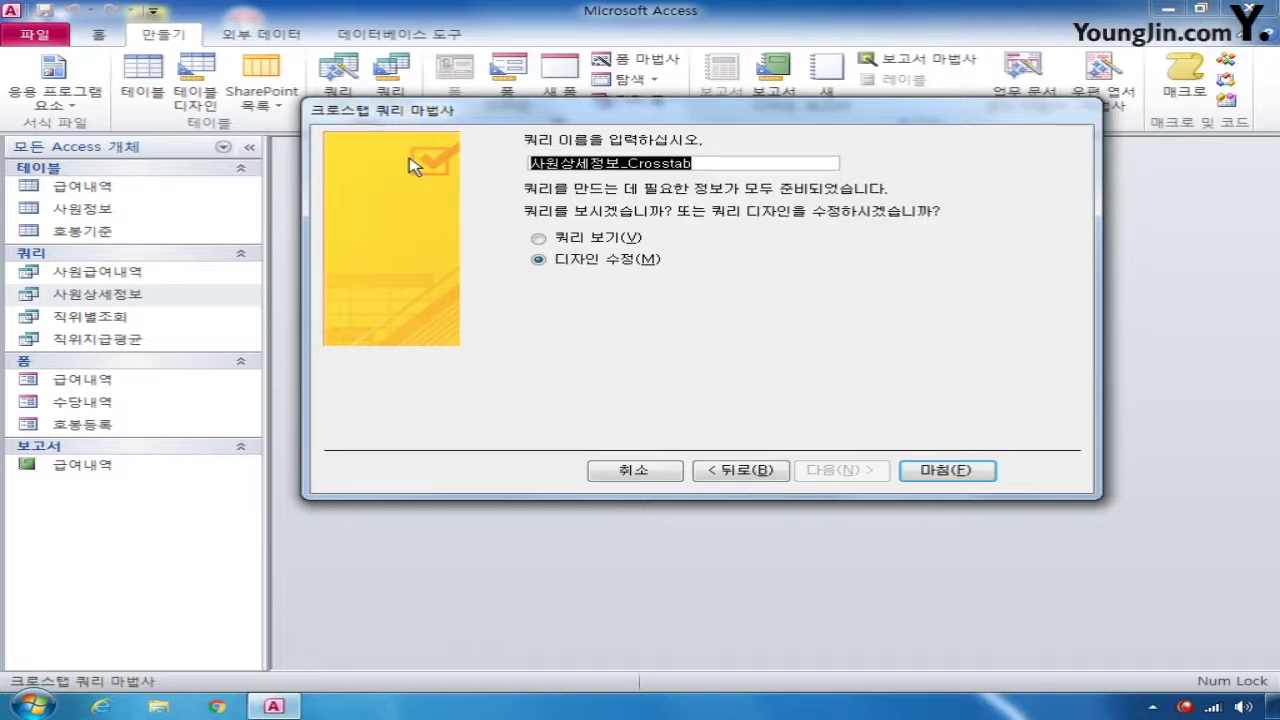
type("2005년")
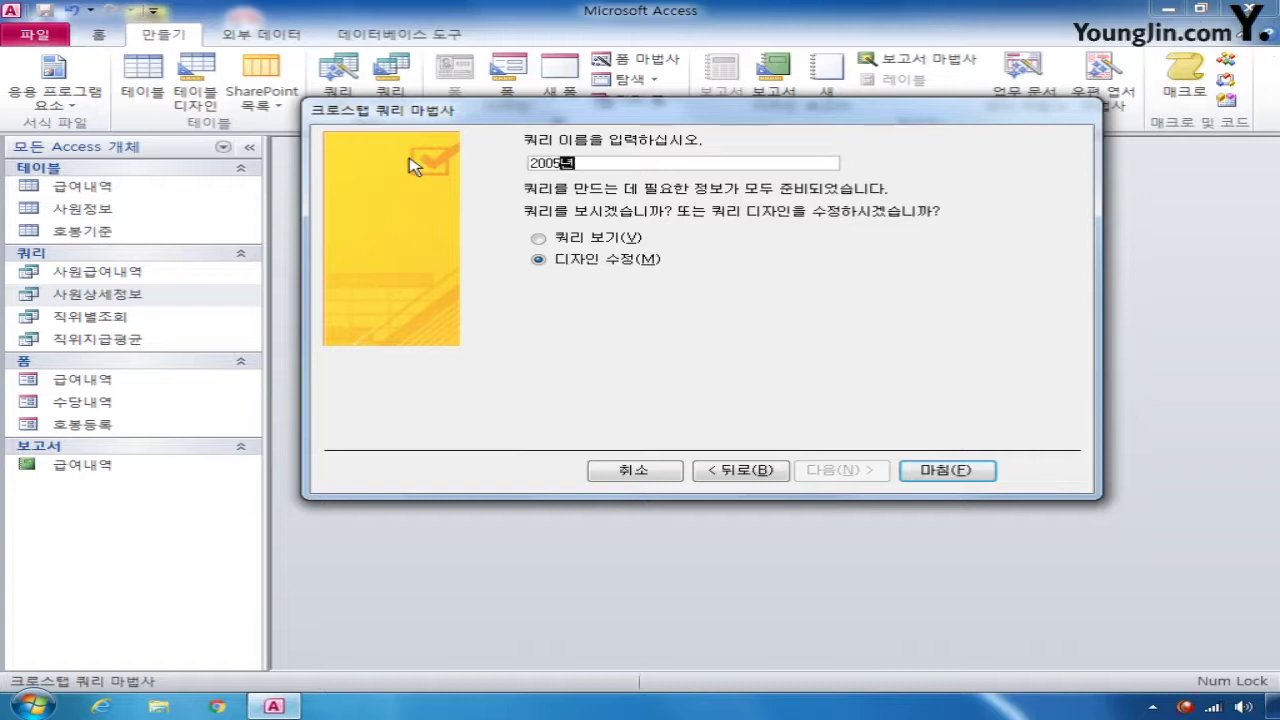
type("이홍")
type("입사자수")
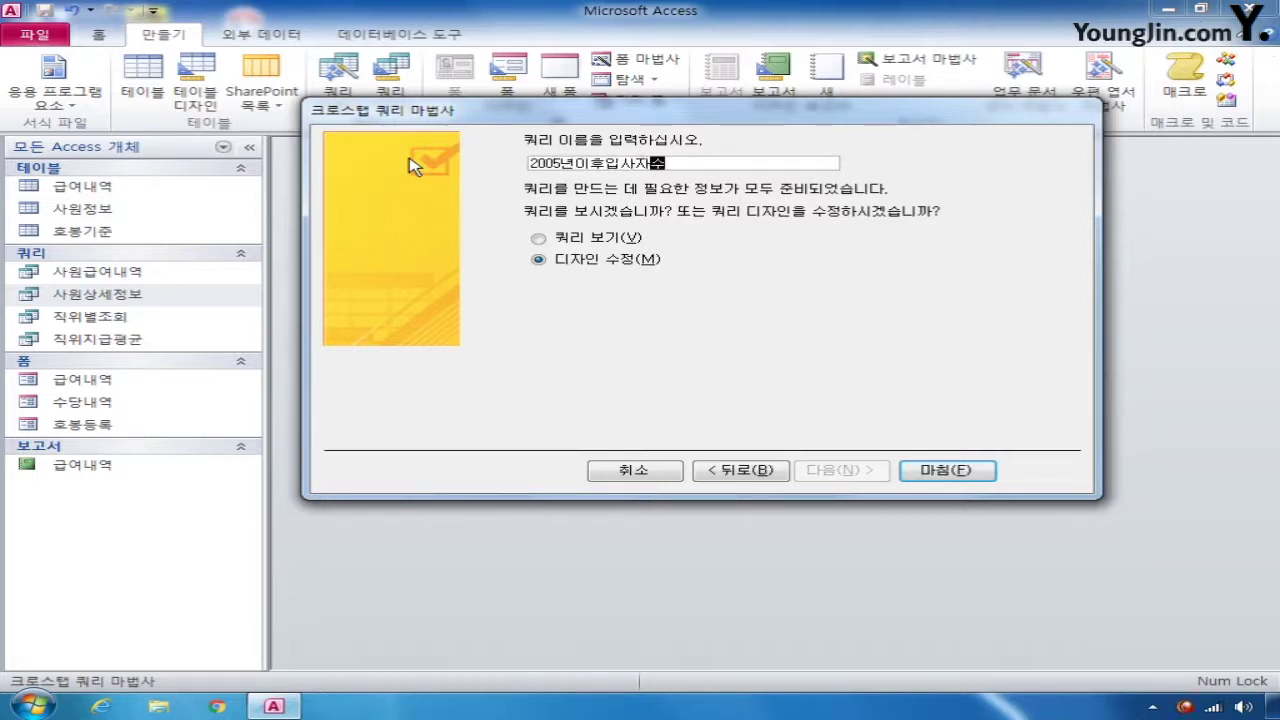
left_click(947, 470)
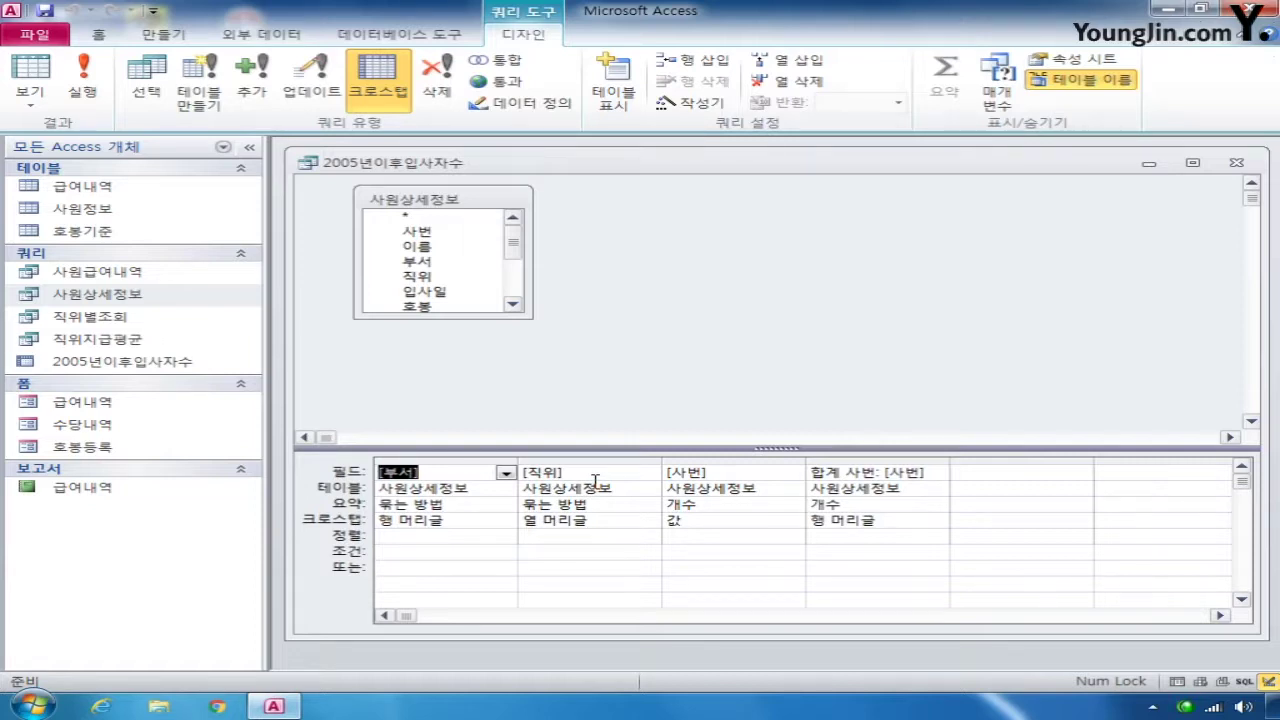
Enlarge the 사원상세정보 field list, add 입사일 to the grid and move its column between 부서 and 직위
left_click(530, 473)
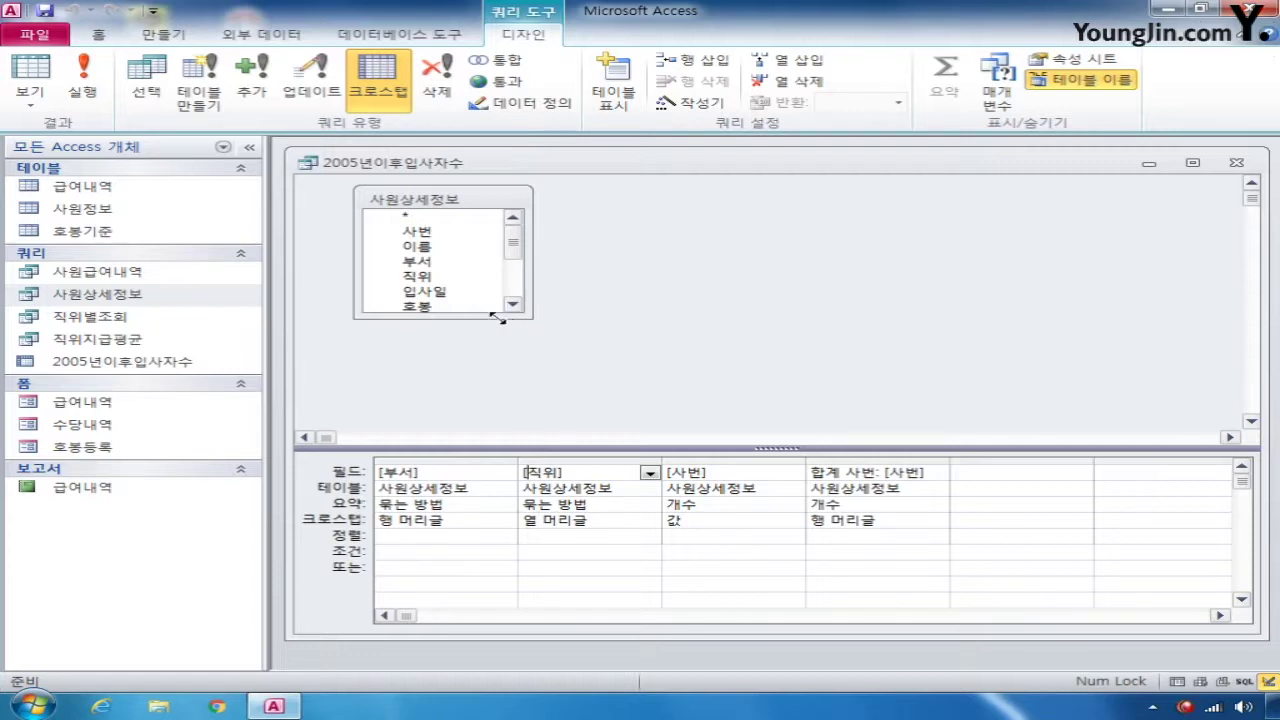
left_click_drag(477, 314, 470, 428)
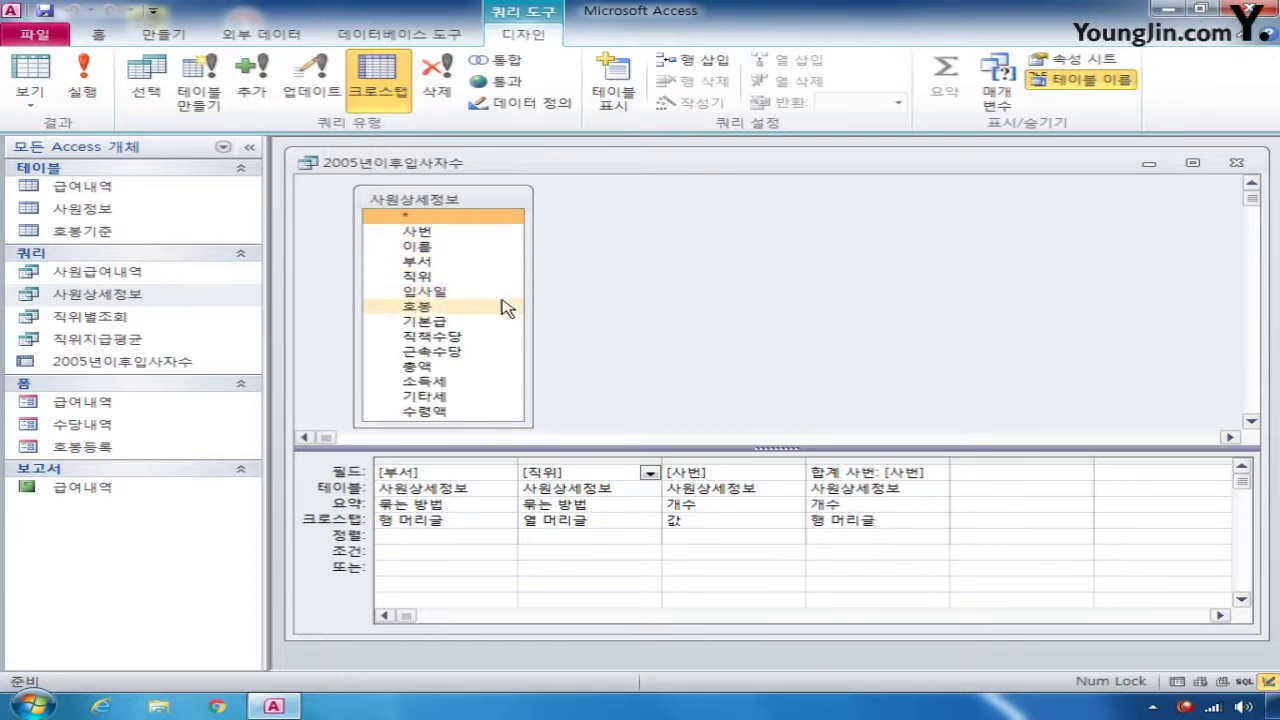
double_click(425, 291)
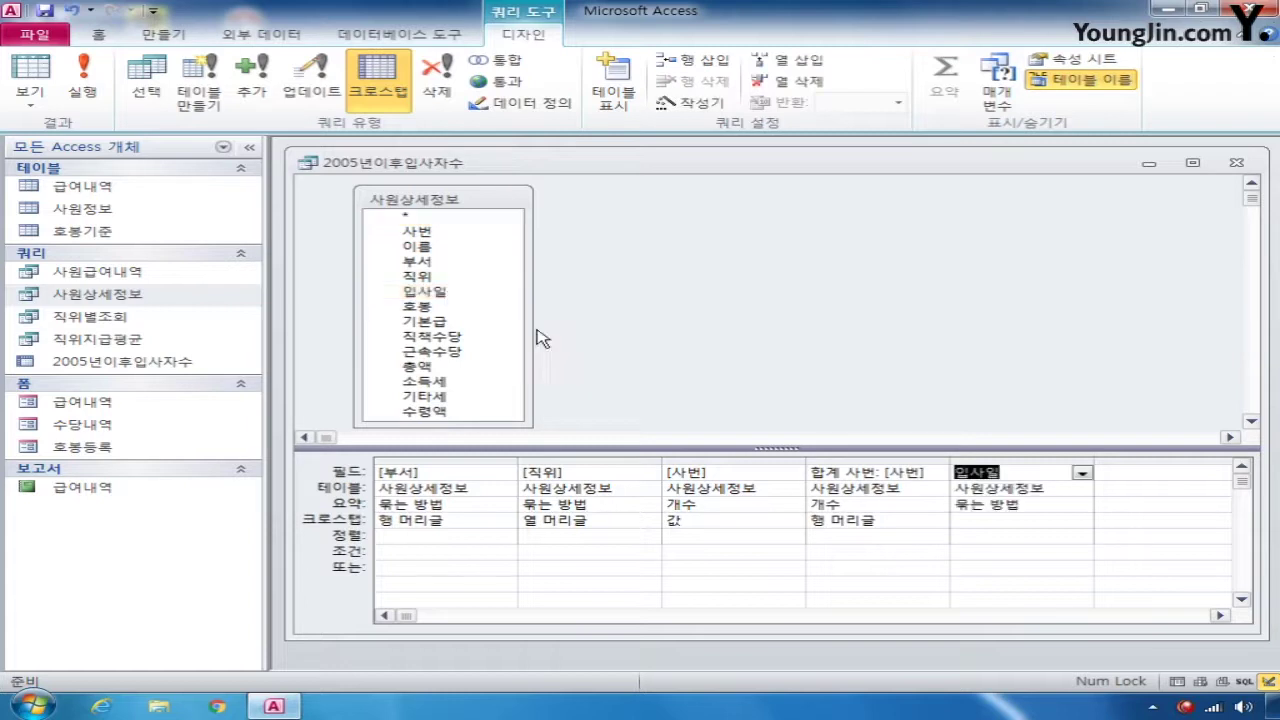
left_click(1021, 458)
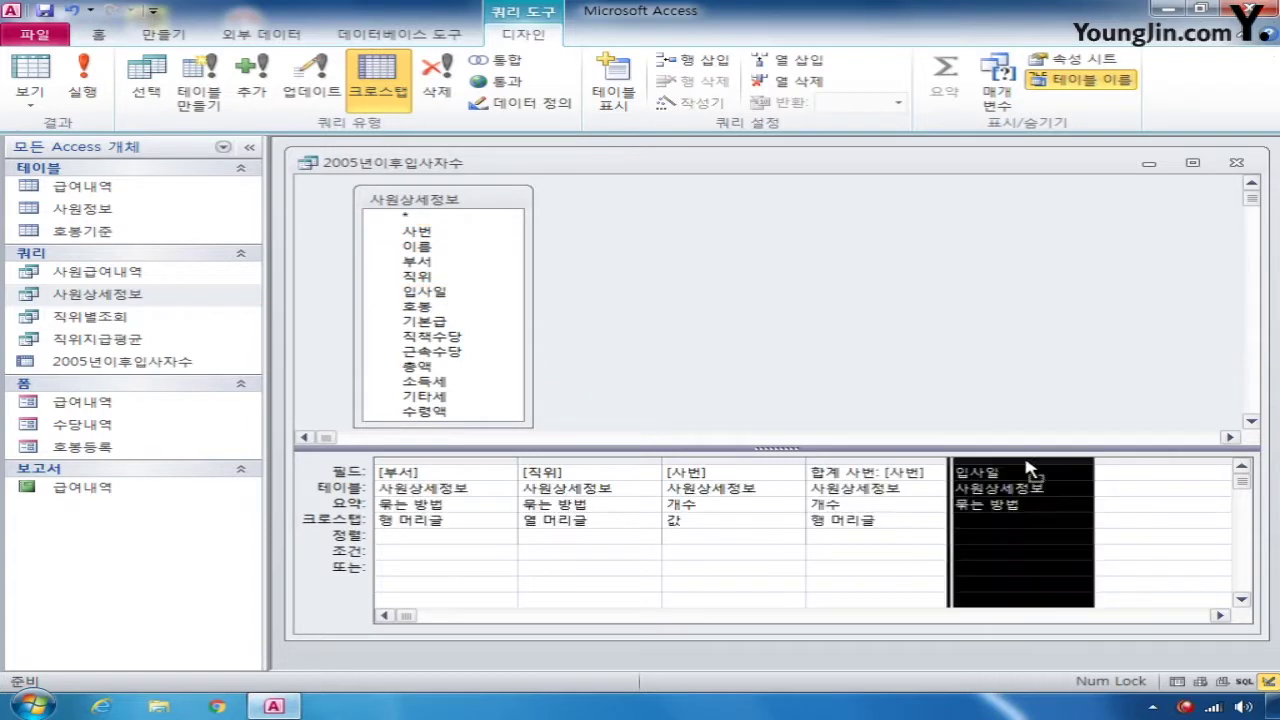
left_click_drag(1030, 470, 558, 464)
Make 입사일 a row heading (행 머리글) and sort it in ascending order (오름차순)
left_click(596, 503)
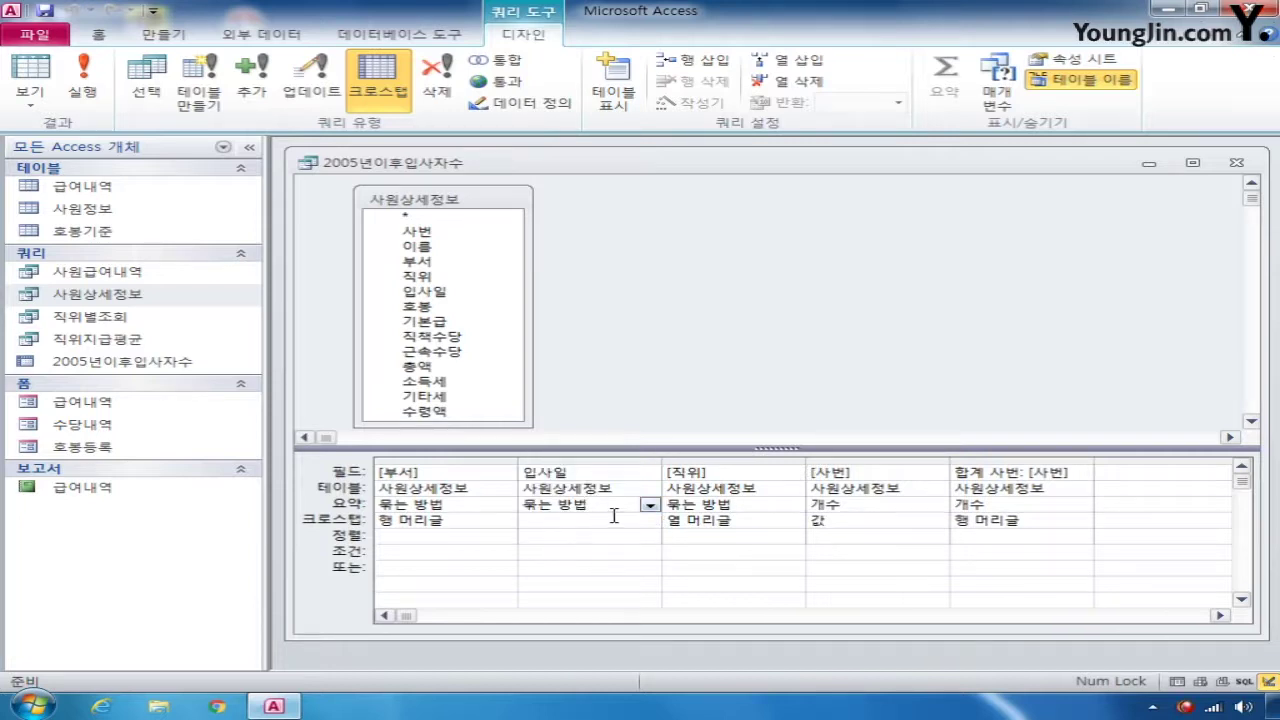
left_click(604, 520)
left_click(650, 521)
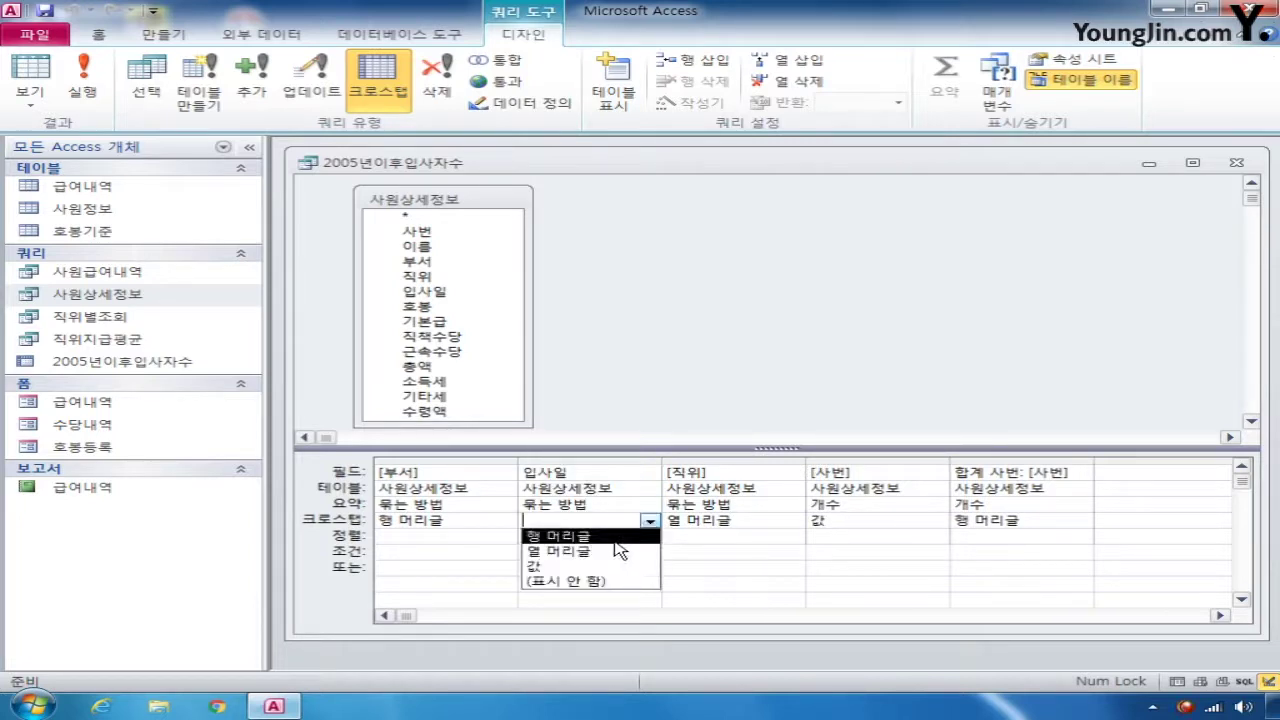
left_click(604, 536)
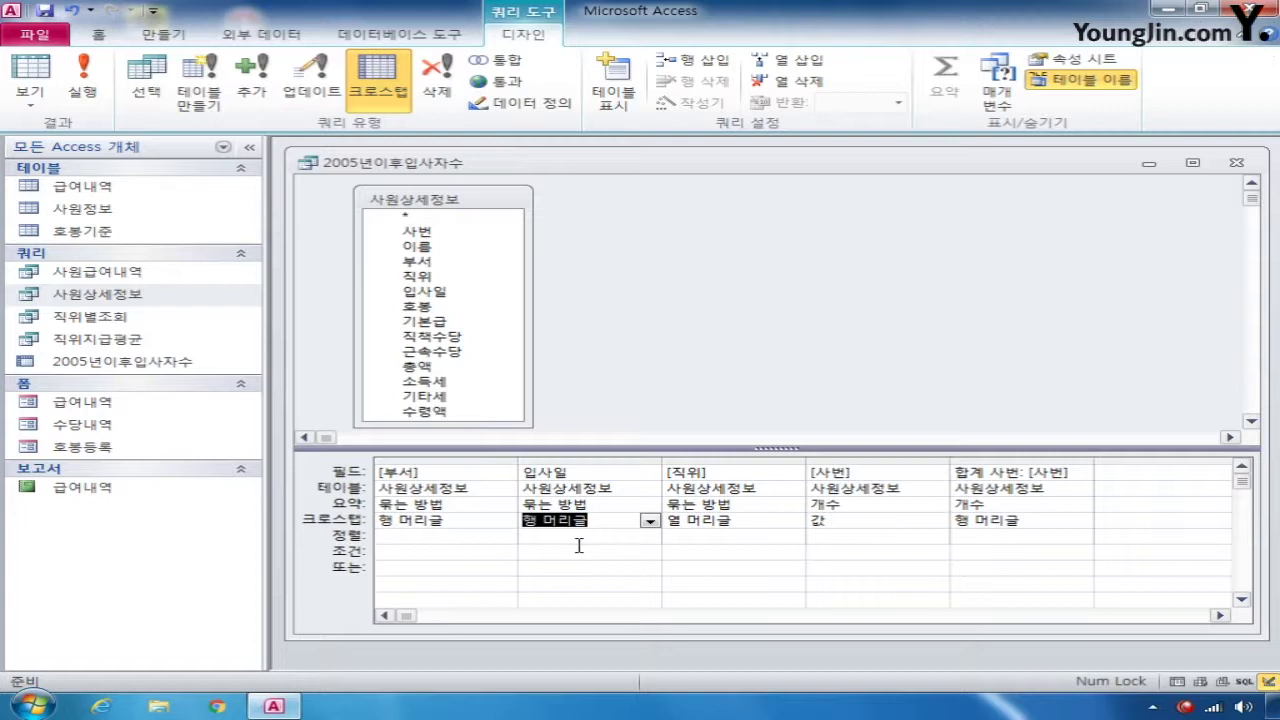
left_click(560, 542)
left_click(650, 537)
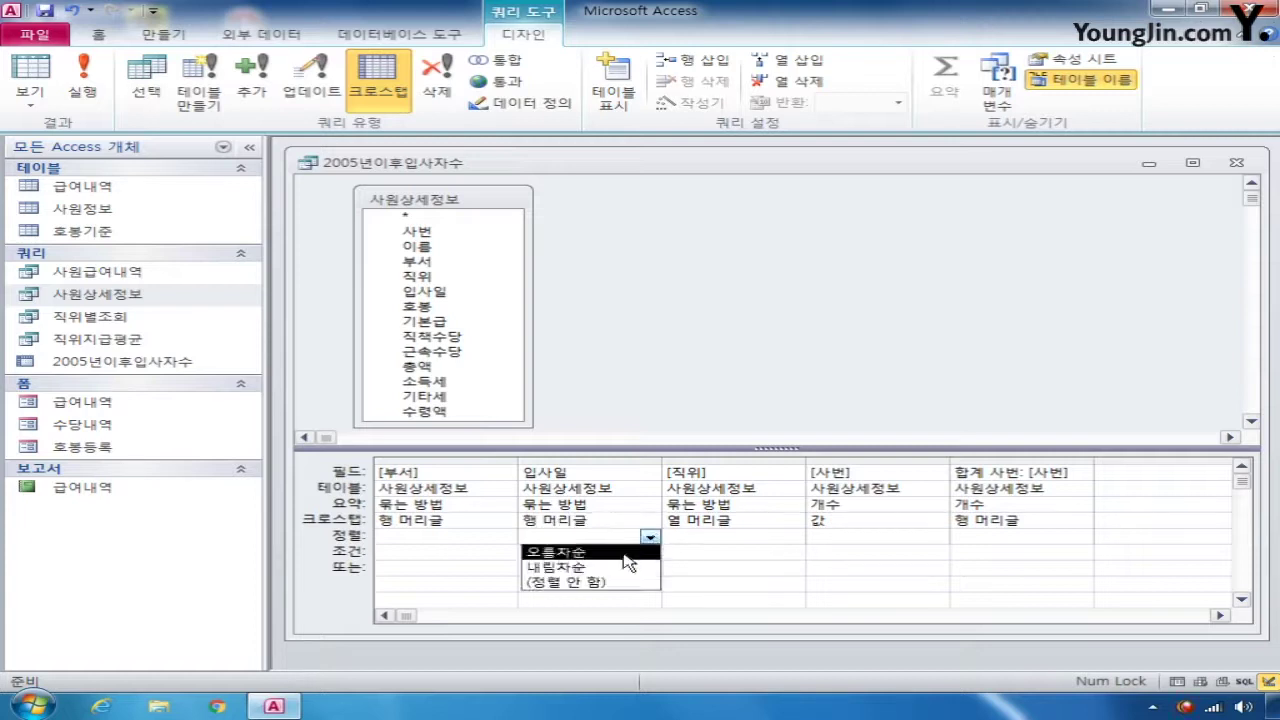
left_click(625, 552)
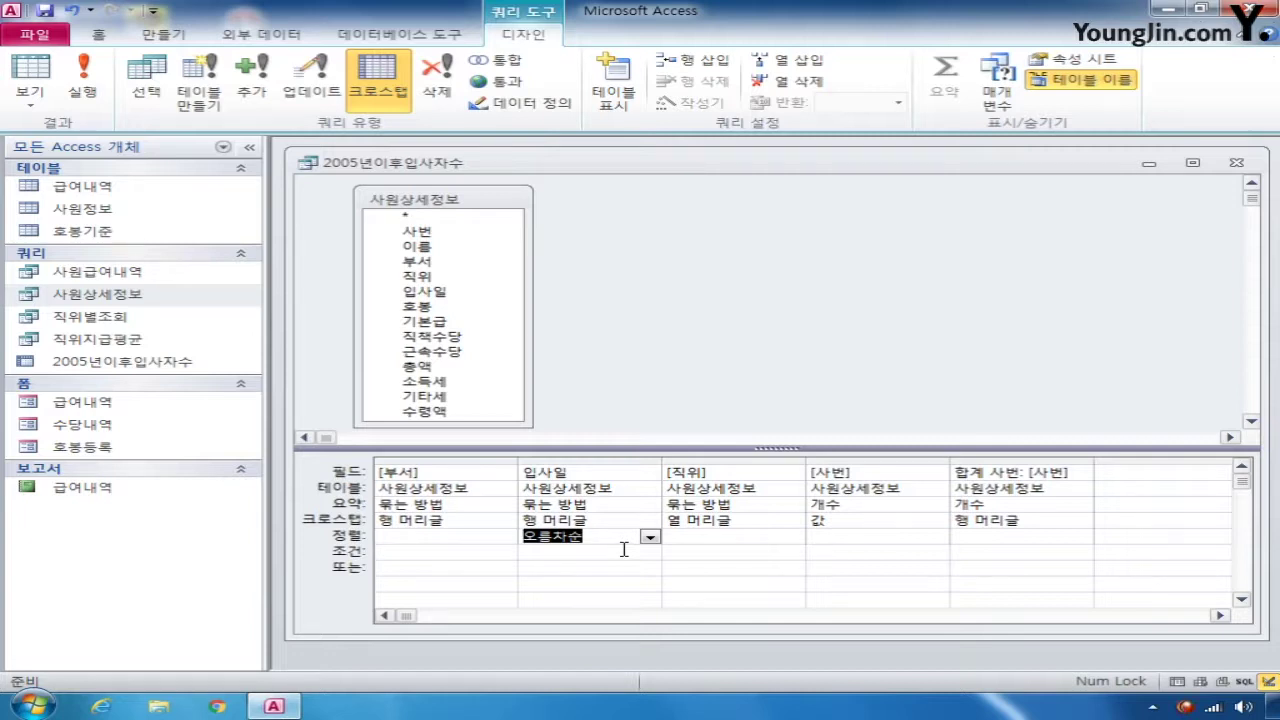
Sort the 부서 column in ascending order (오름차순)
left_click(412, 540)
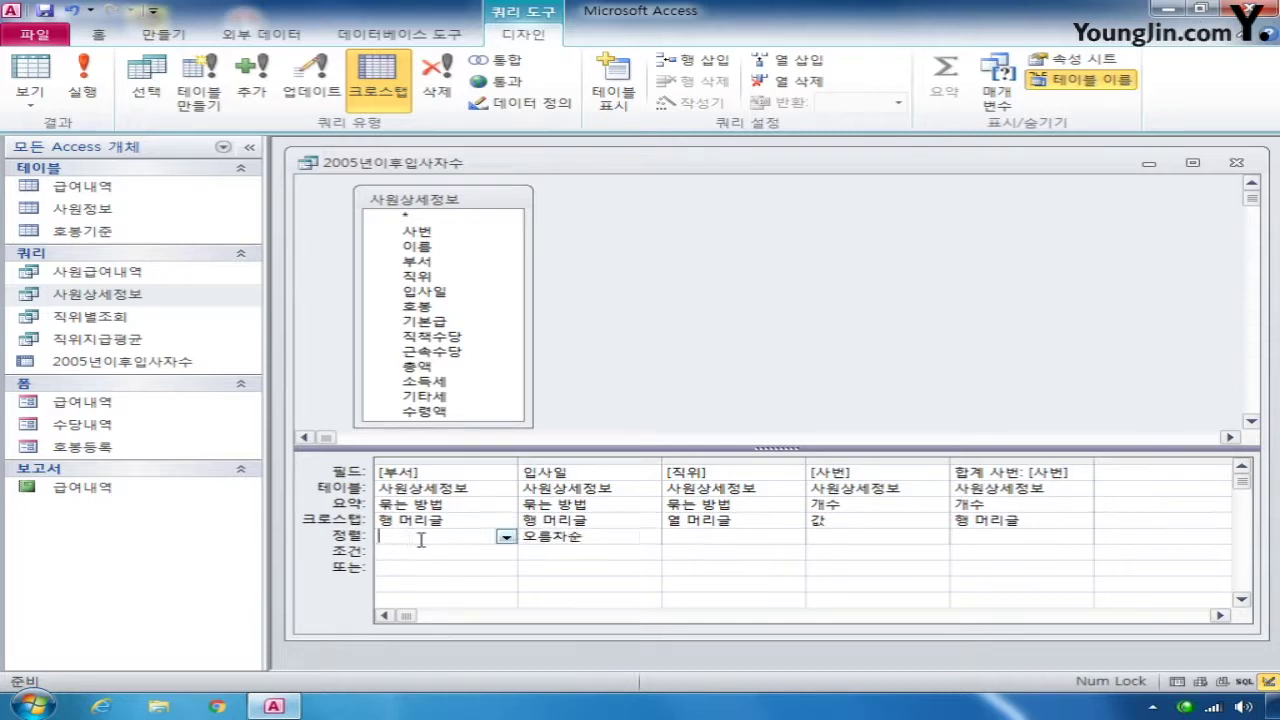
left_click(505, 538)
left_click(485, 552)
Enter the criterion >=2005 for the 입사일 column
left_click(623, 558)
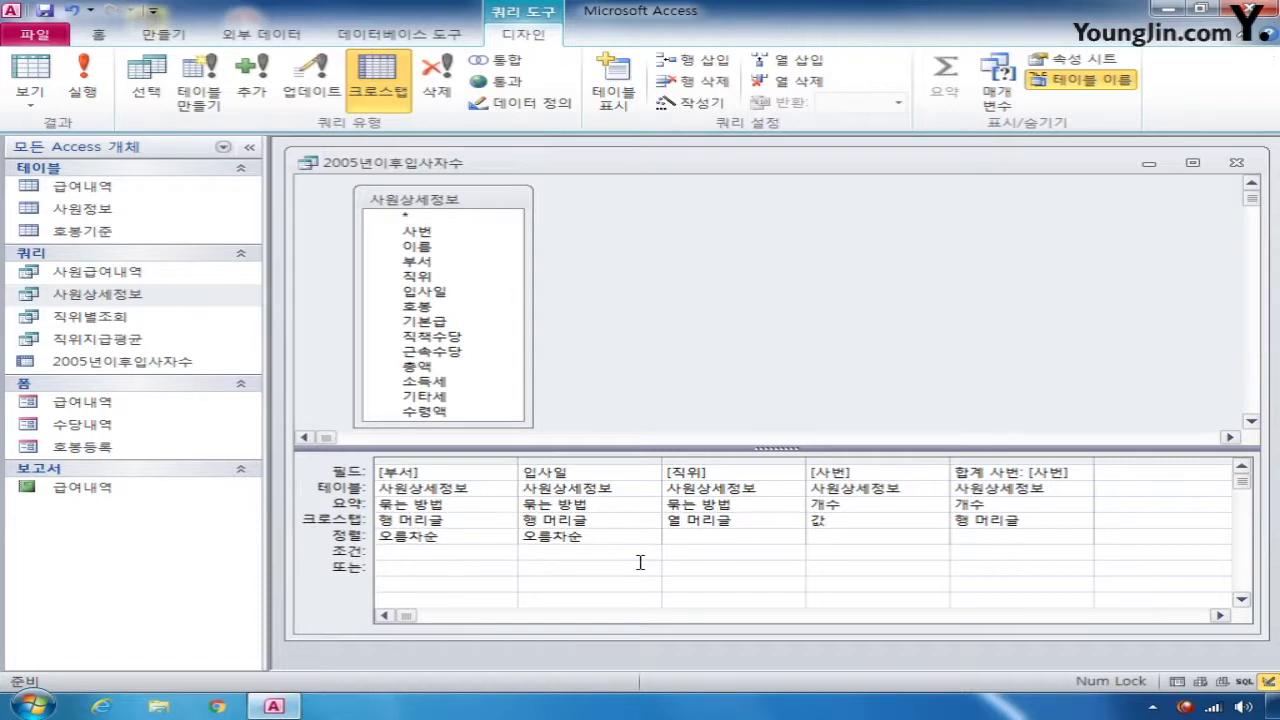
type(">=2005")
left_click(466, 584)
left_click_drag(578, 552, 541, 552)
Turn the 입사일 field into the calculated field 입사년도: Year([입사일])
left_click(527, 472)
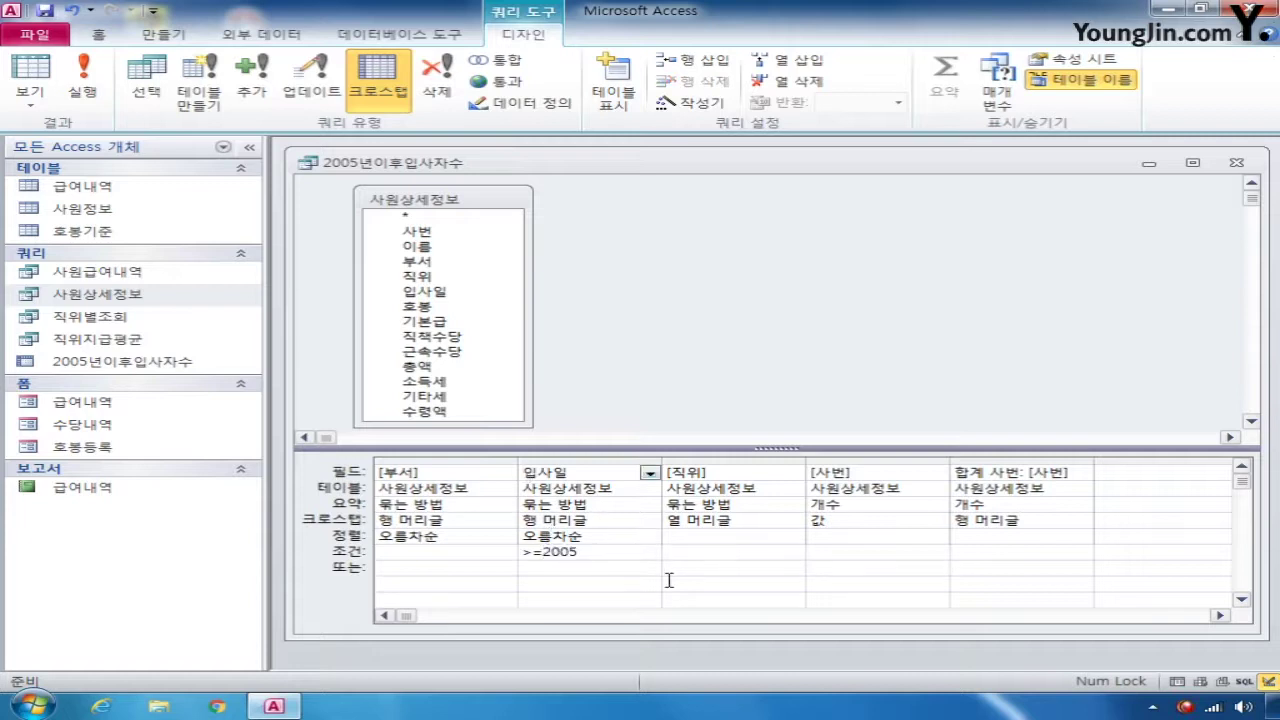
type("이")
type("사년도:")
type("year(")
type("[")
key("Right")
key("Right")
key("Right")
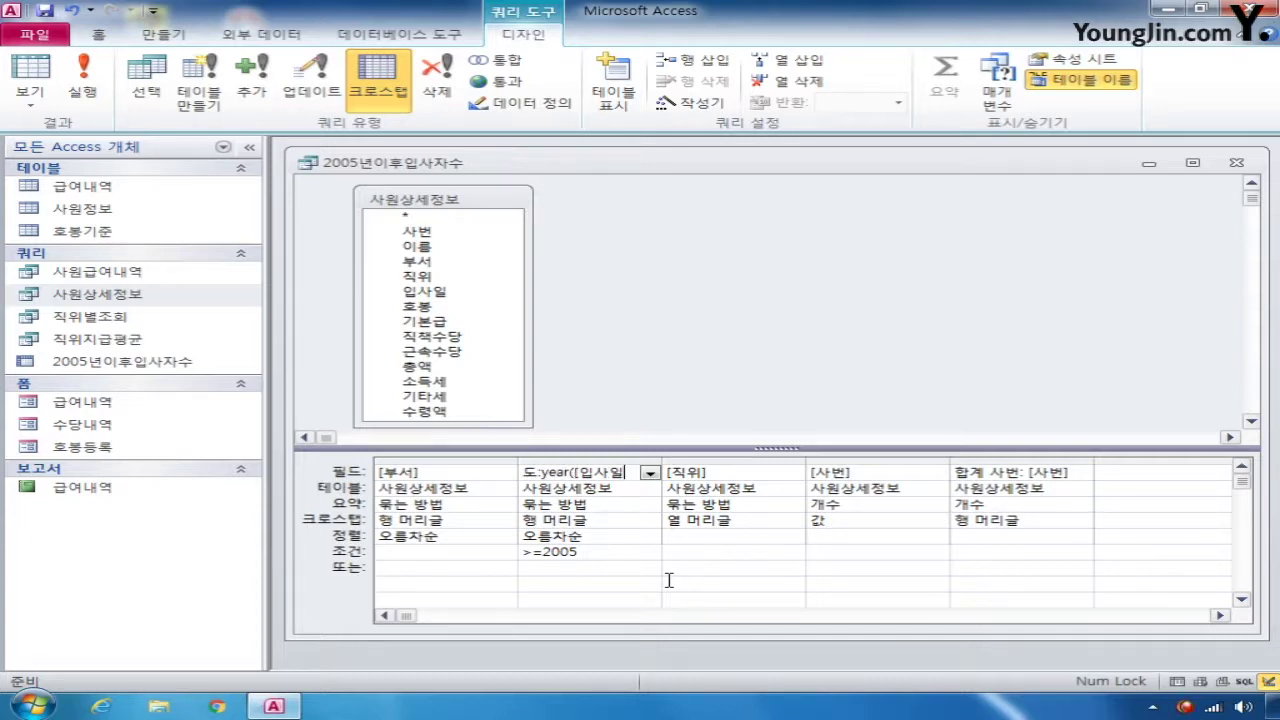
type("])")
left_click(580, 552)
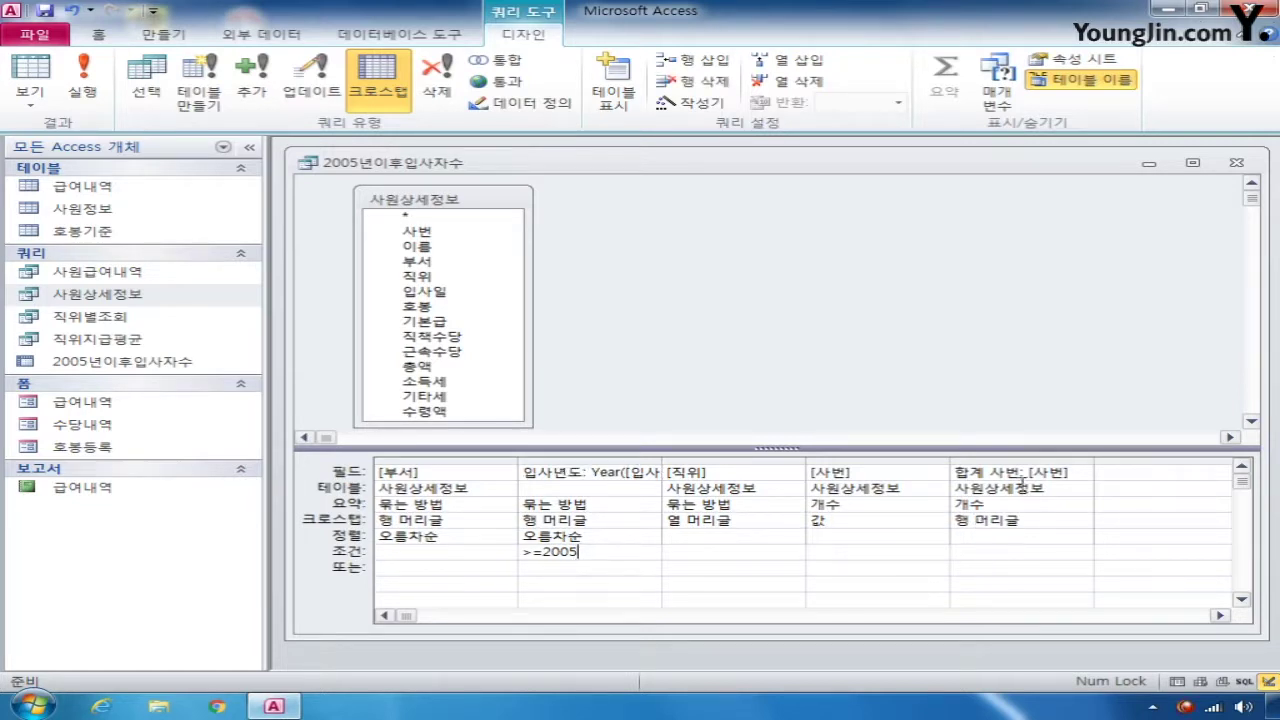
Change the heading of the 합계 사번 column to 전체, keeping [사번] as its field
left_click_drag(1019, 472, 920, 472)
type("wjs")
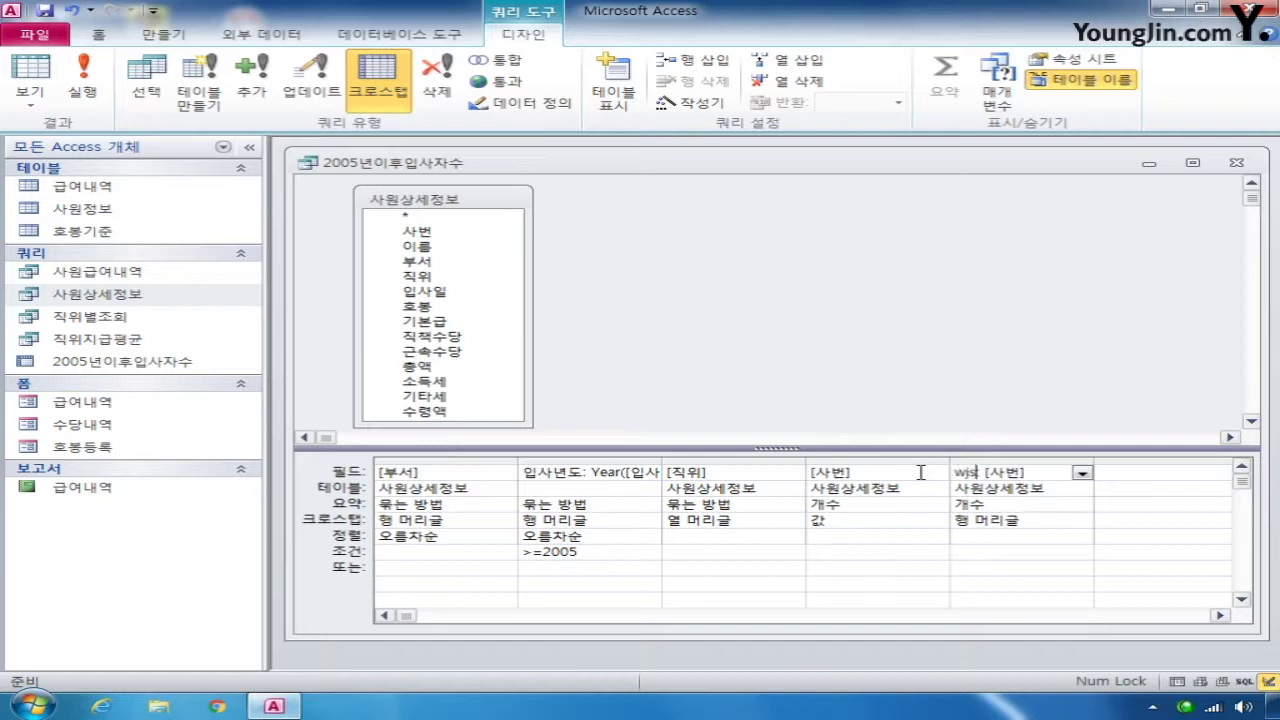
key("BackSpace")
key("BackSpace")
key("BackSpace")
type("전체:")
left_click(1045, 521)
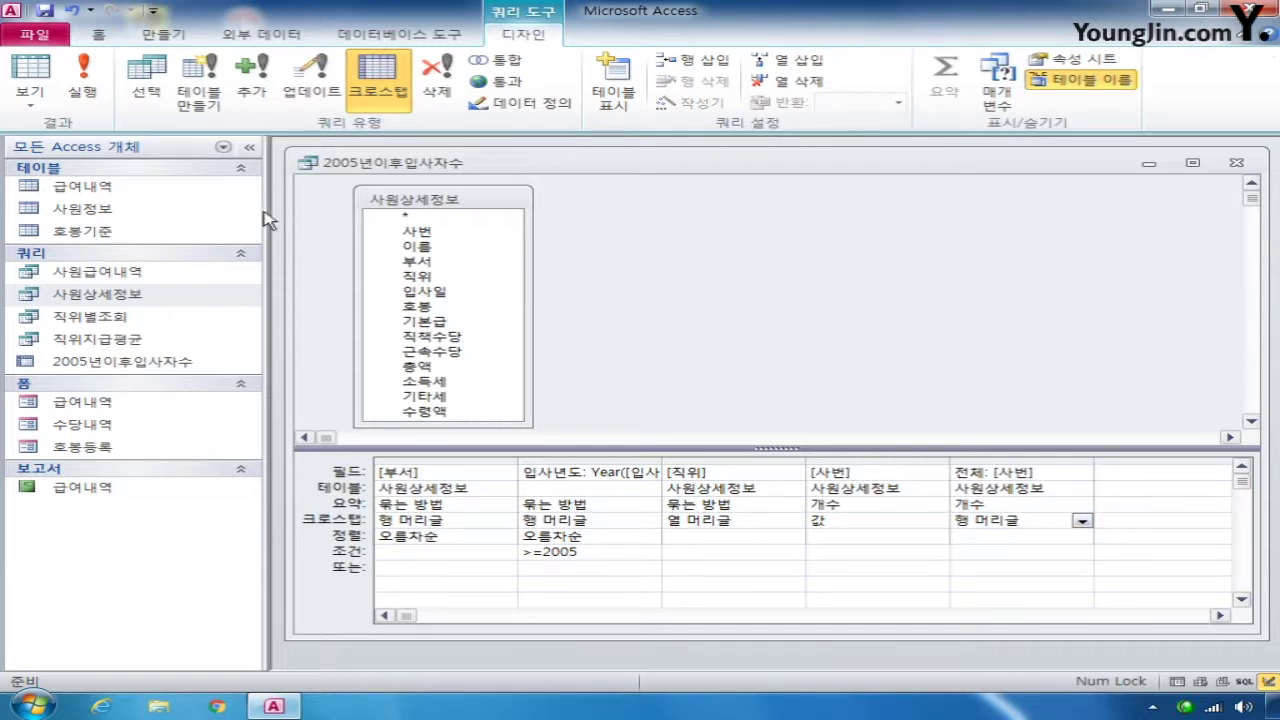
Run the crosstab query and close it, saving the design changes
left_click(83, 80)
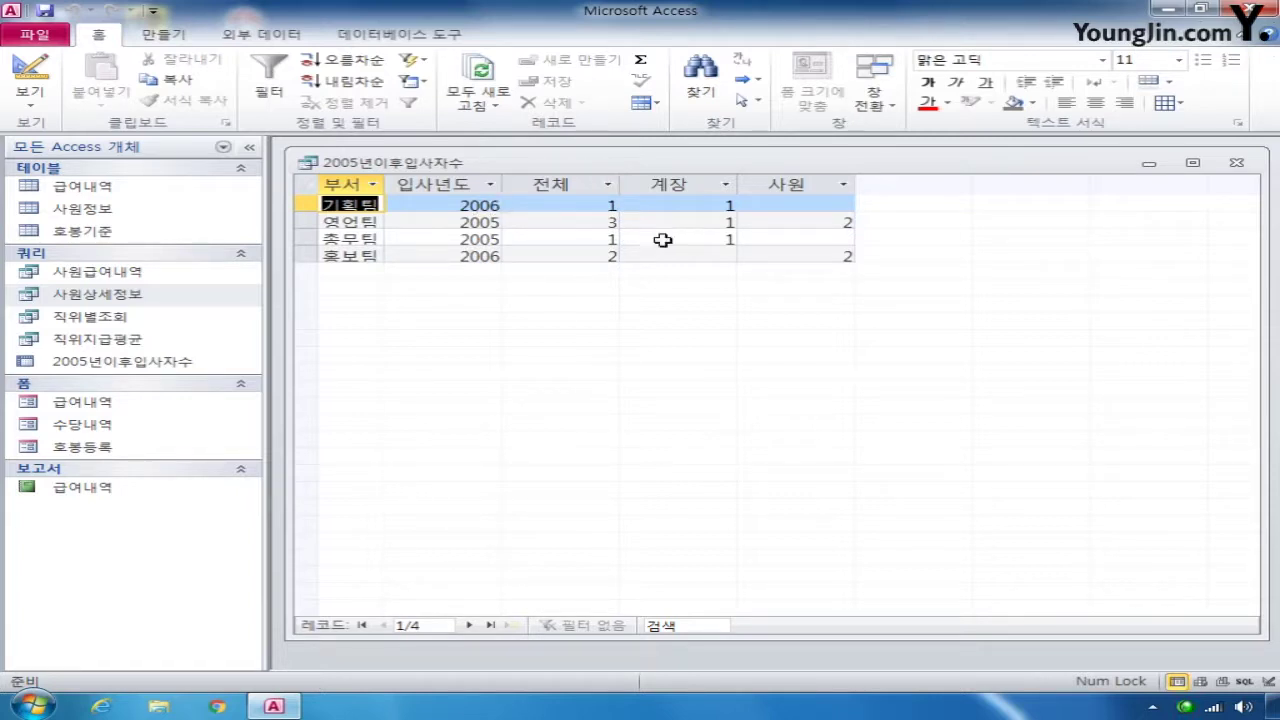
left_click(1236, 162)
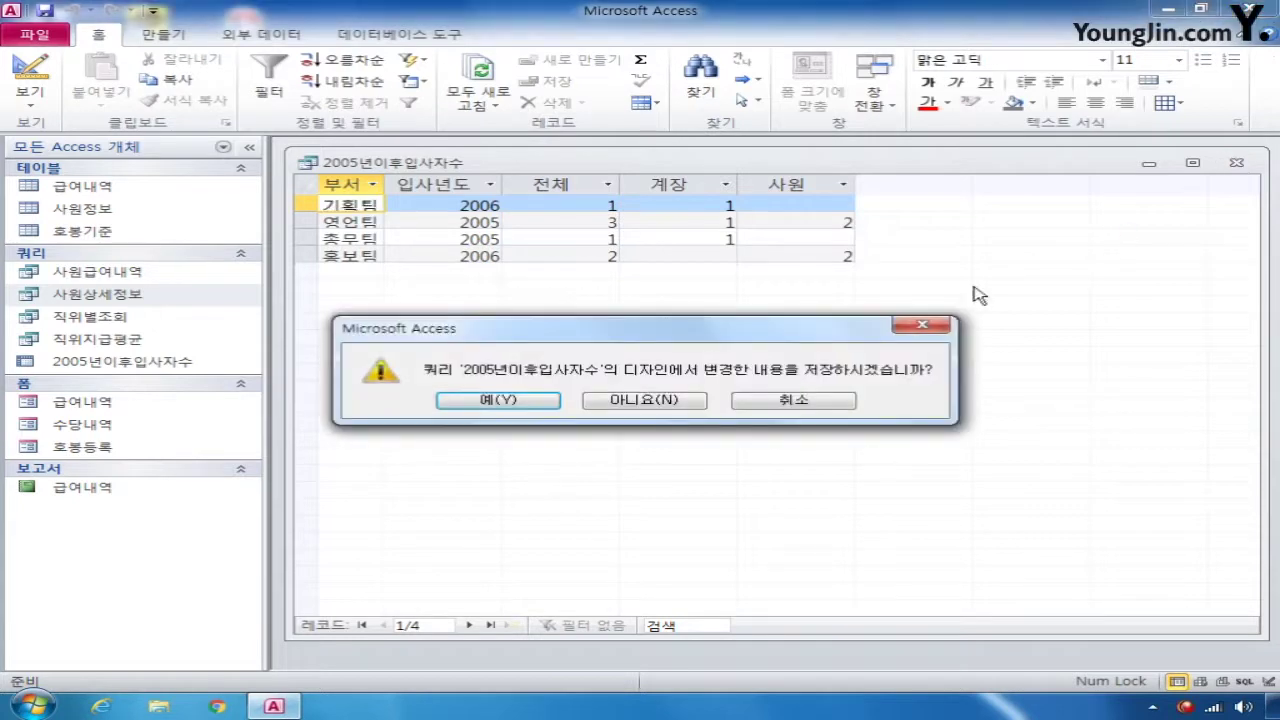
left_click(495, 404)
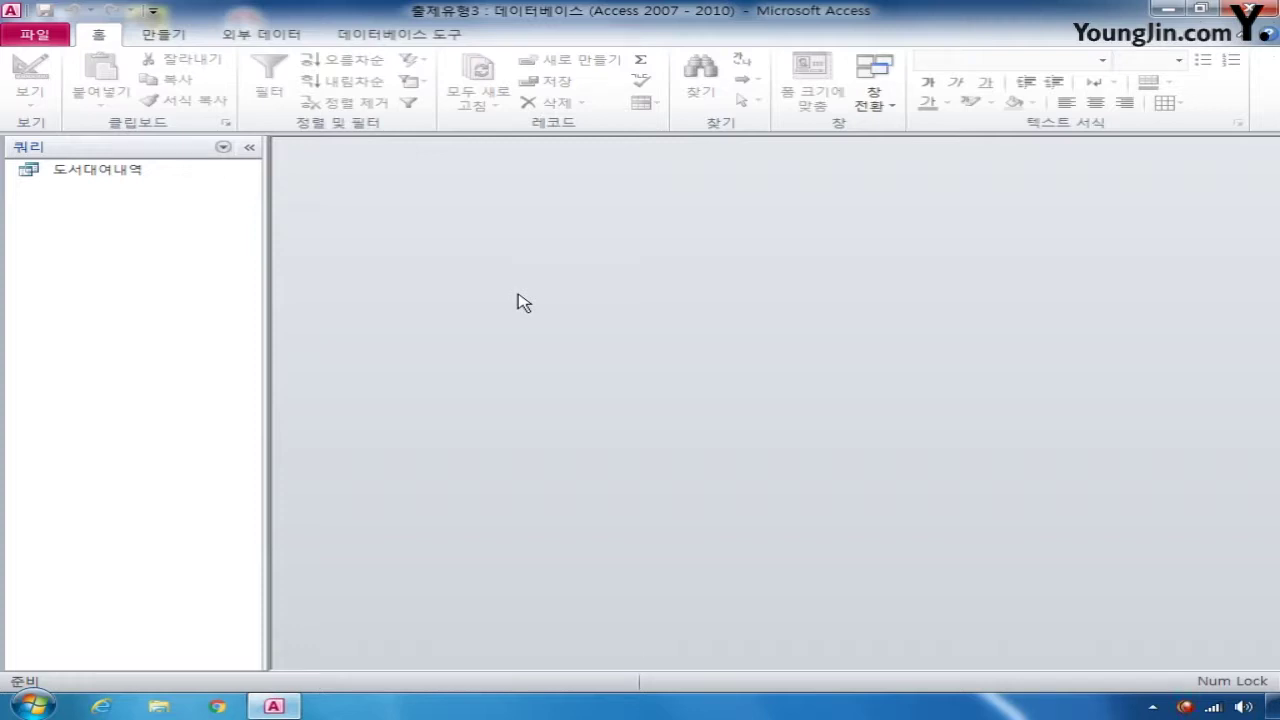
Create a new query in design view based on the 도서대여내역 query
left_click(160, 38)
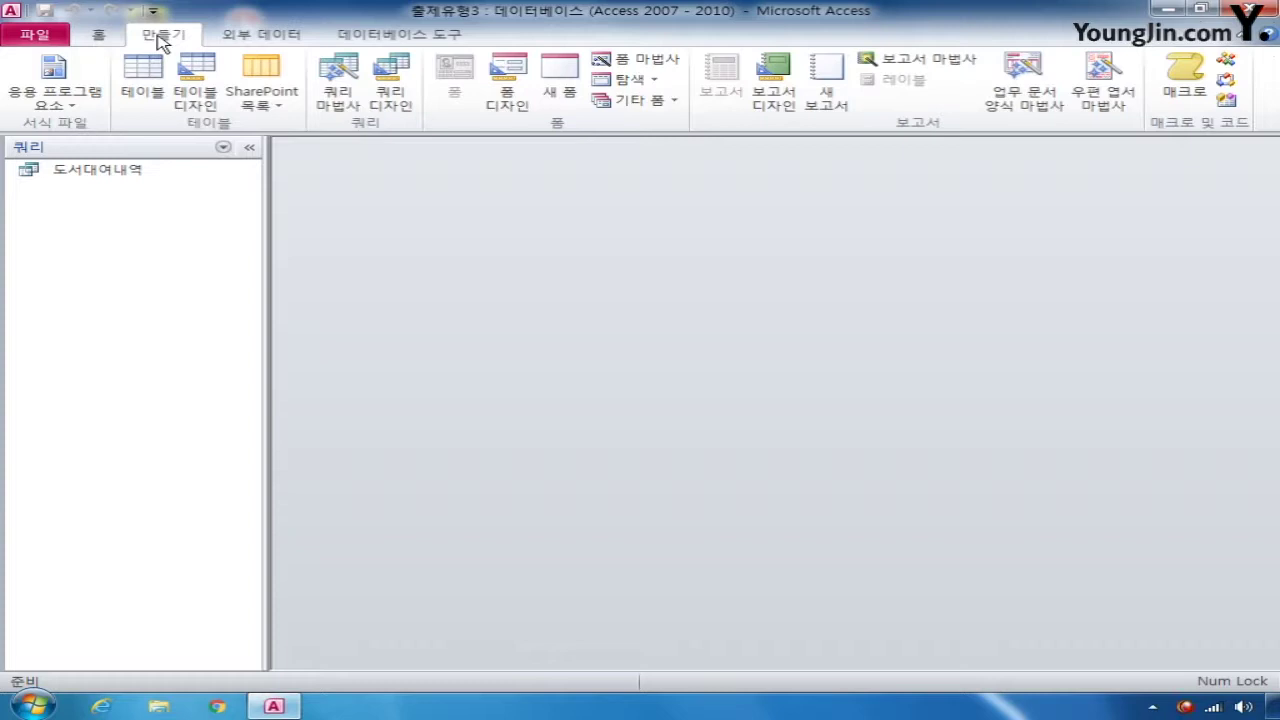
left_click(391, 88)
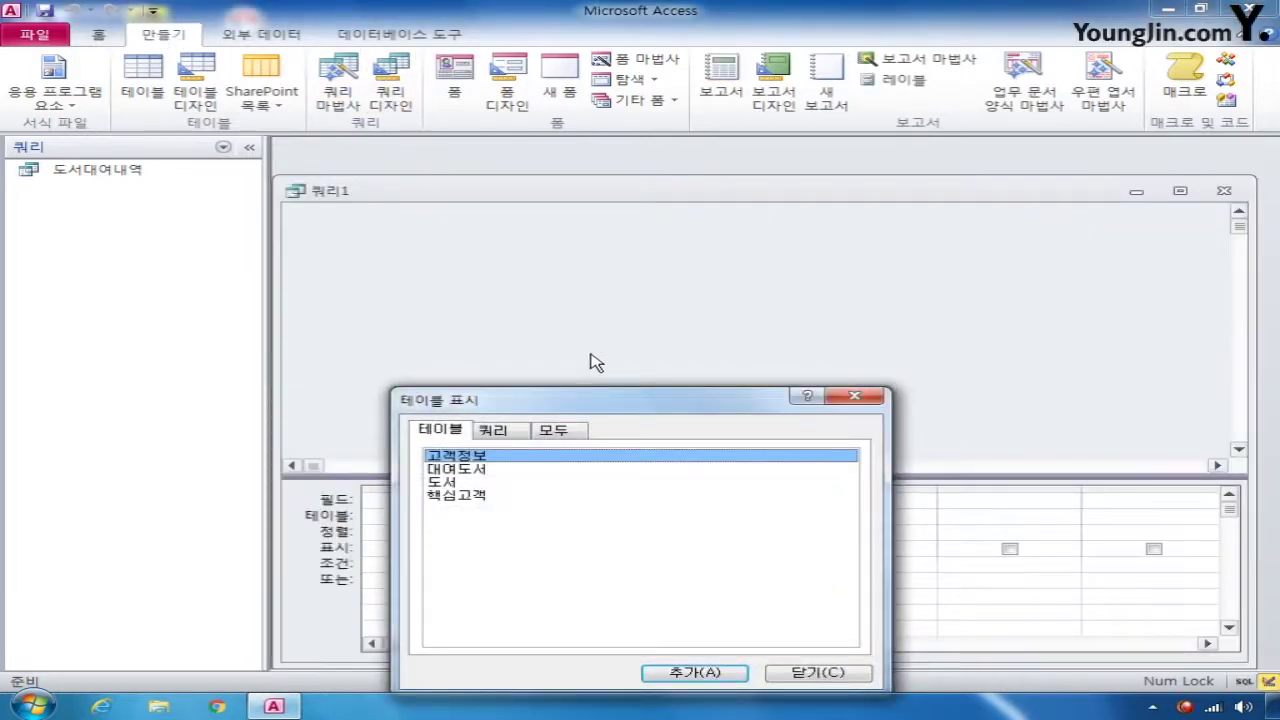
left_click(524, 432)
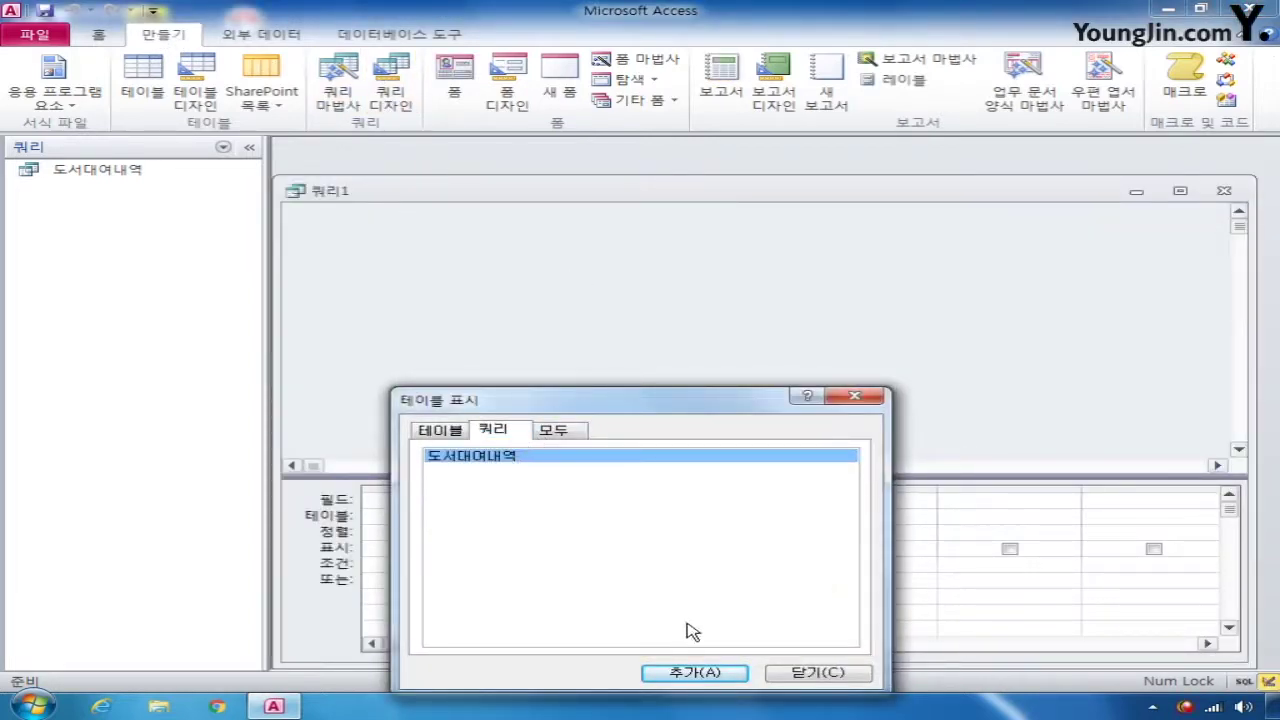
left_click(697, 674)
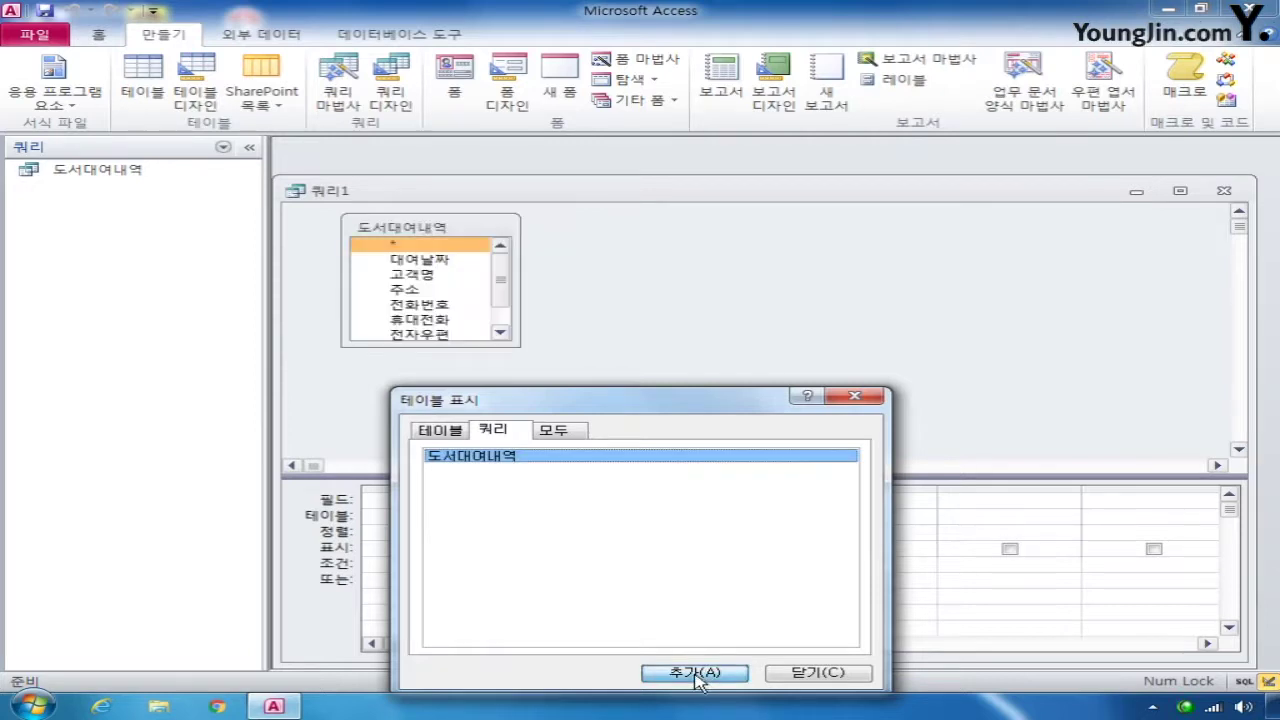
left_click(814, 673)
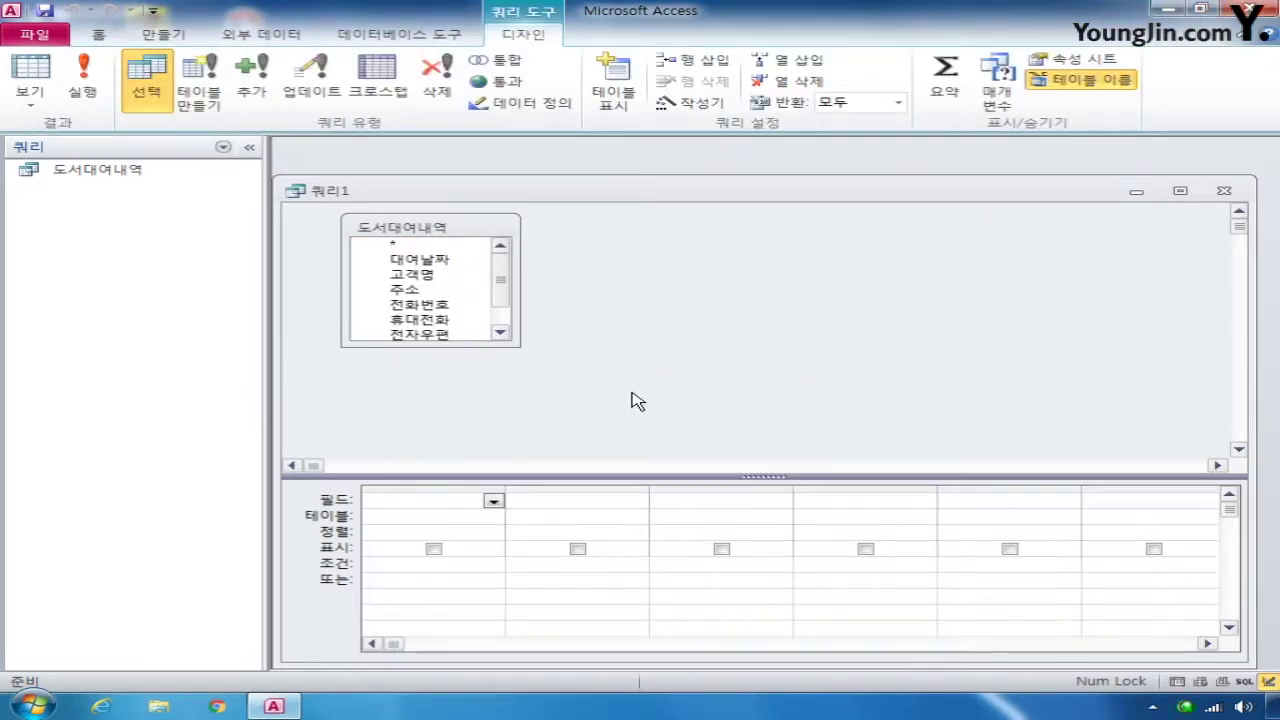
Add the 대여날짜, 고객명 and 대여가격 fields to the query grid
double_click(434, 262)
double_click(436, 276)
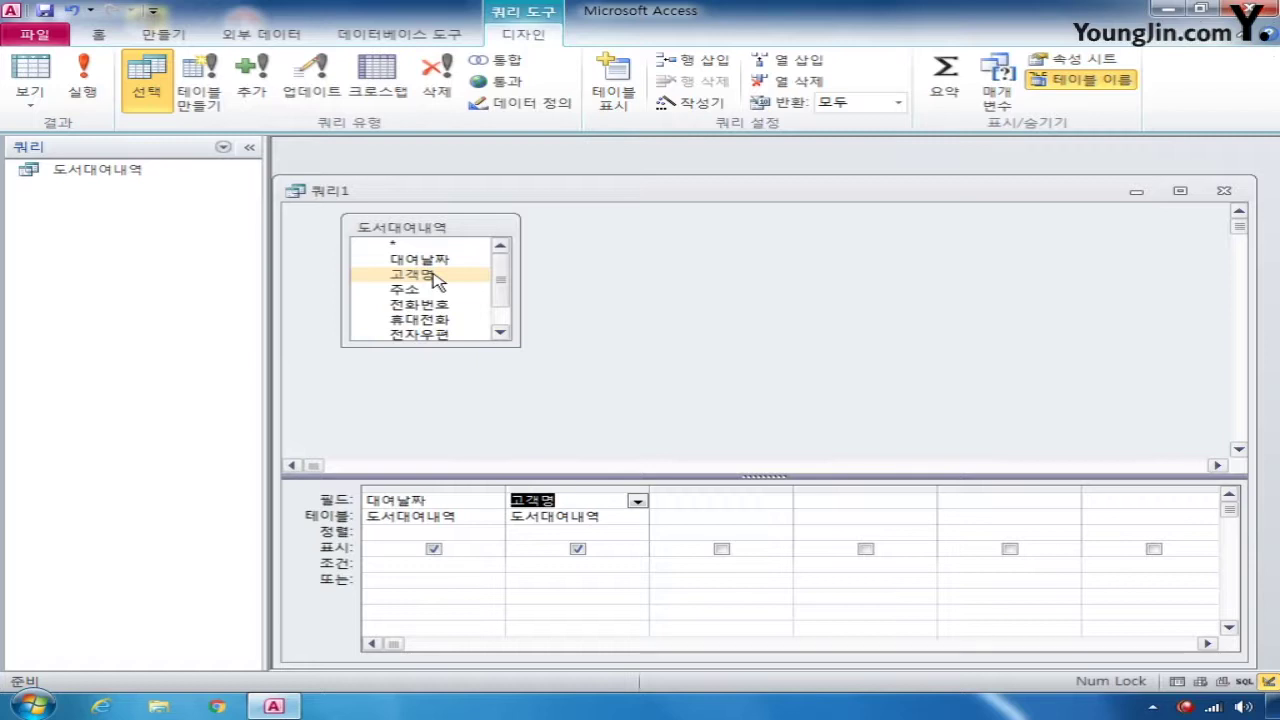
left_click(497, 303)
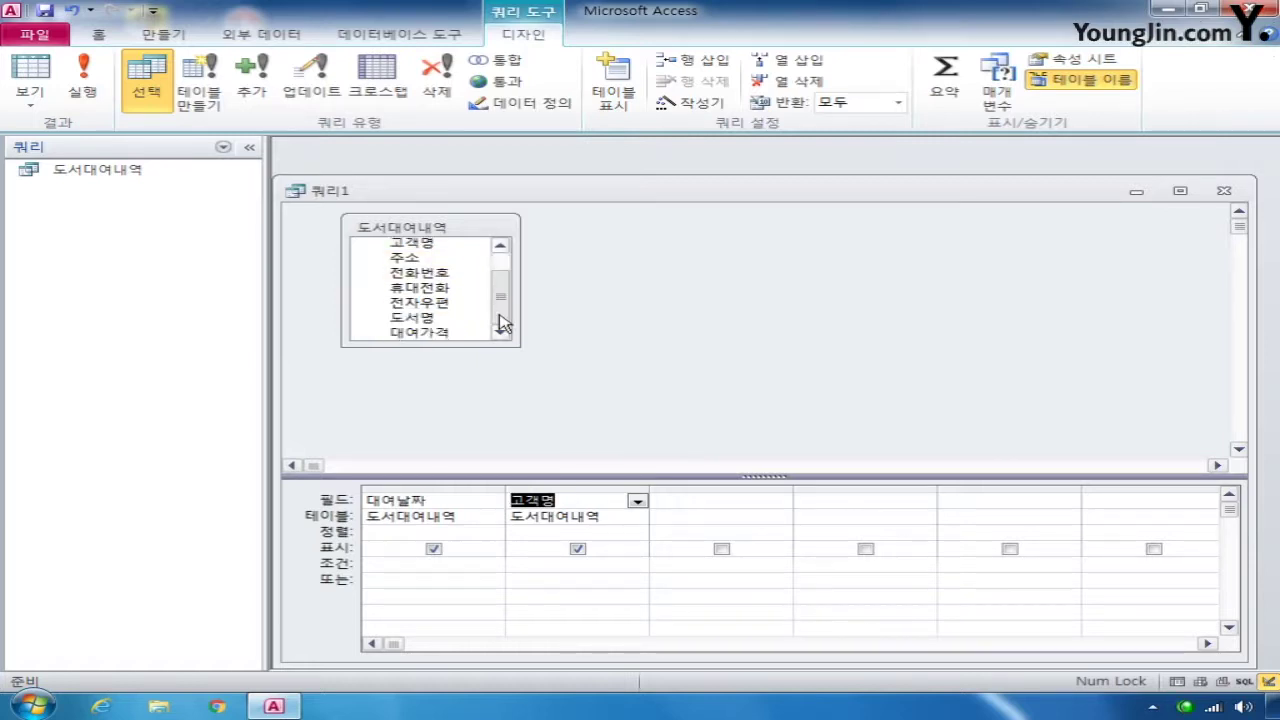
double_click(441, 336)
Turn on the totals row (요약) and summarize 고객명 by count (개수) and 대여가격 by sum (합계)
left_click(944, 78)
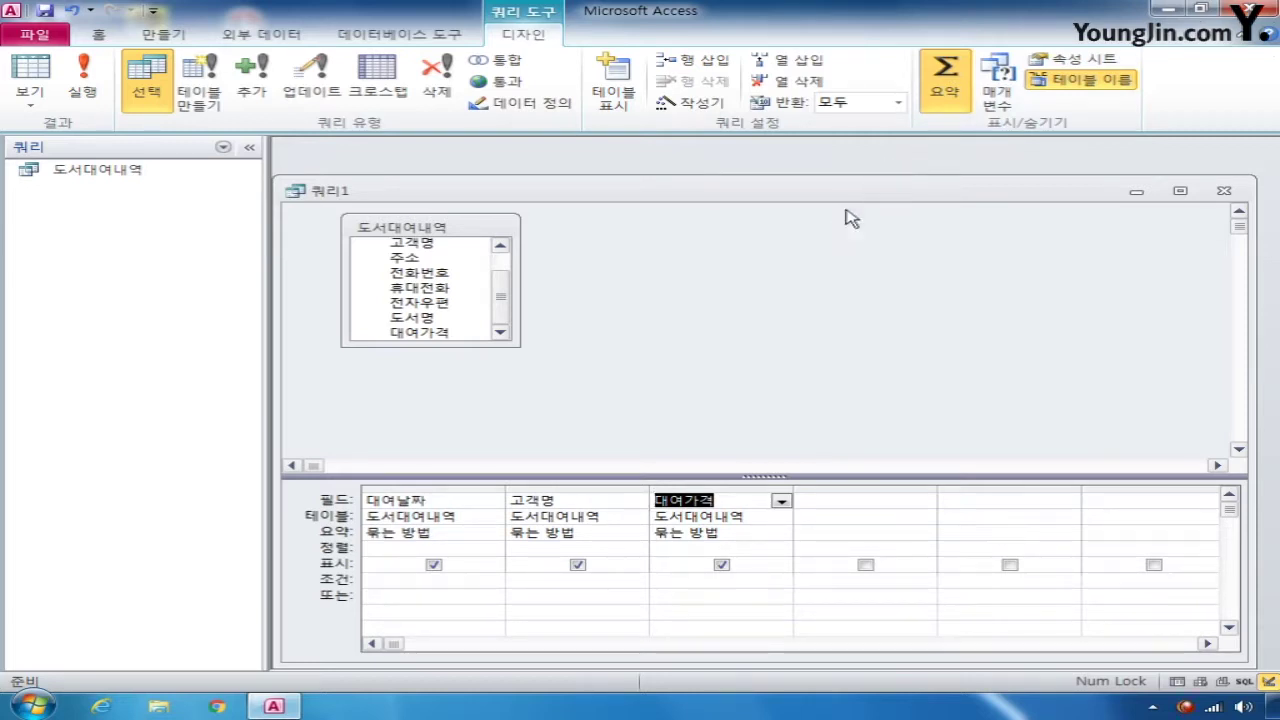
left_click(588, 534)
left_click(636, 533)
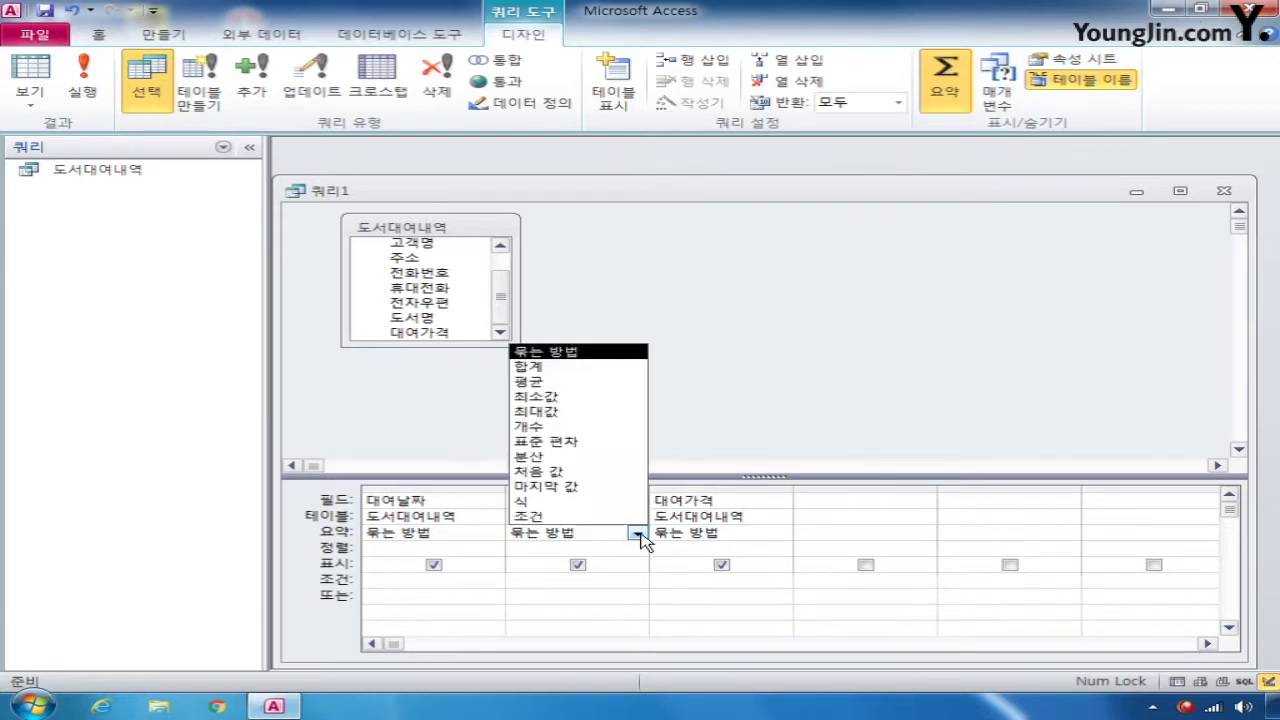
left_click(586, 432)
left_click(777, 533)
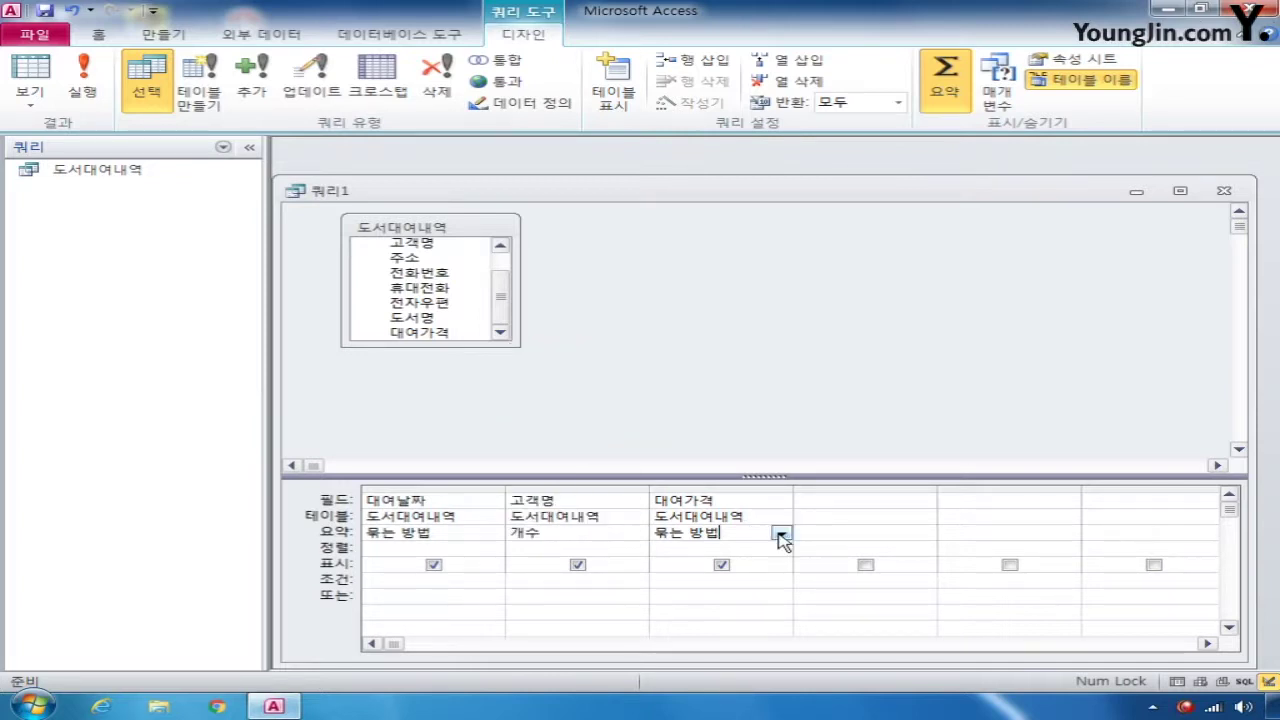
left_click(779, 533)
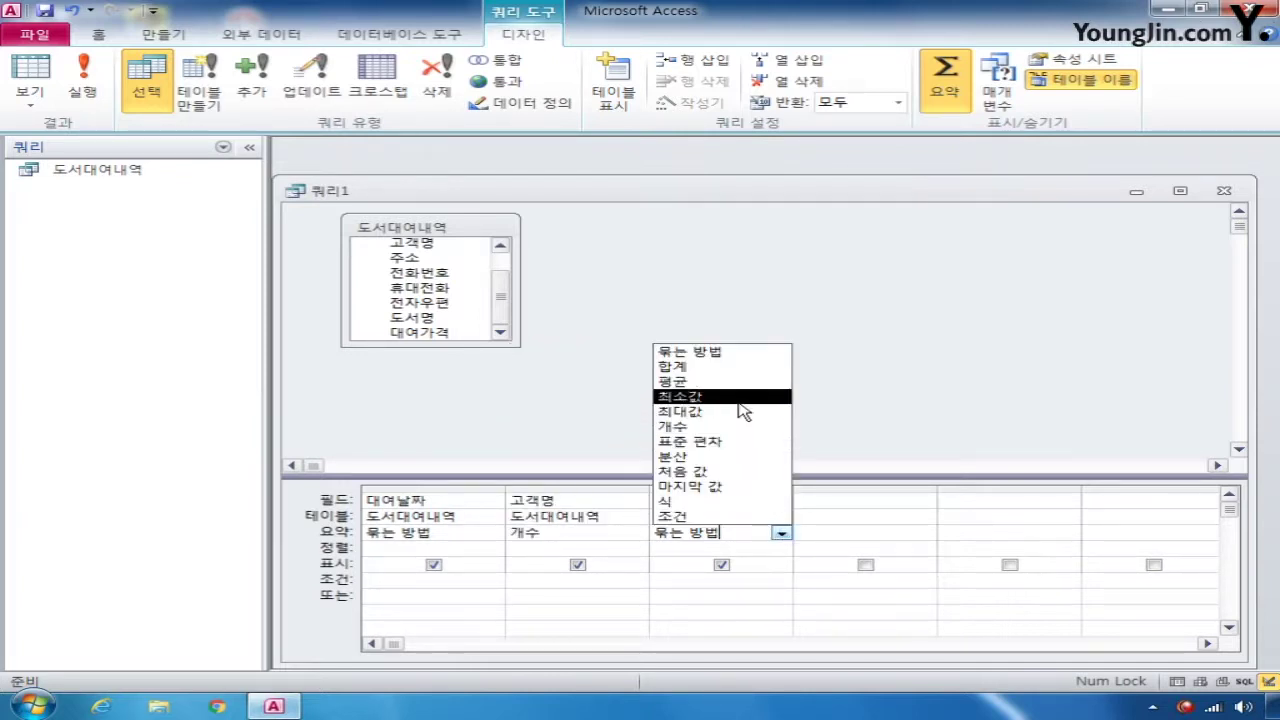
left_click(730, 367)
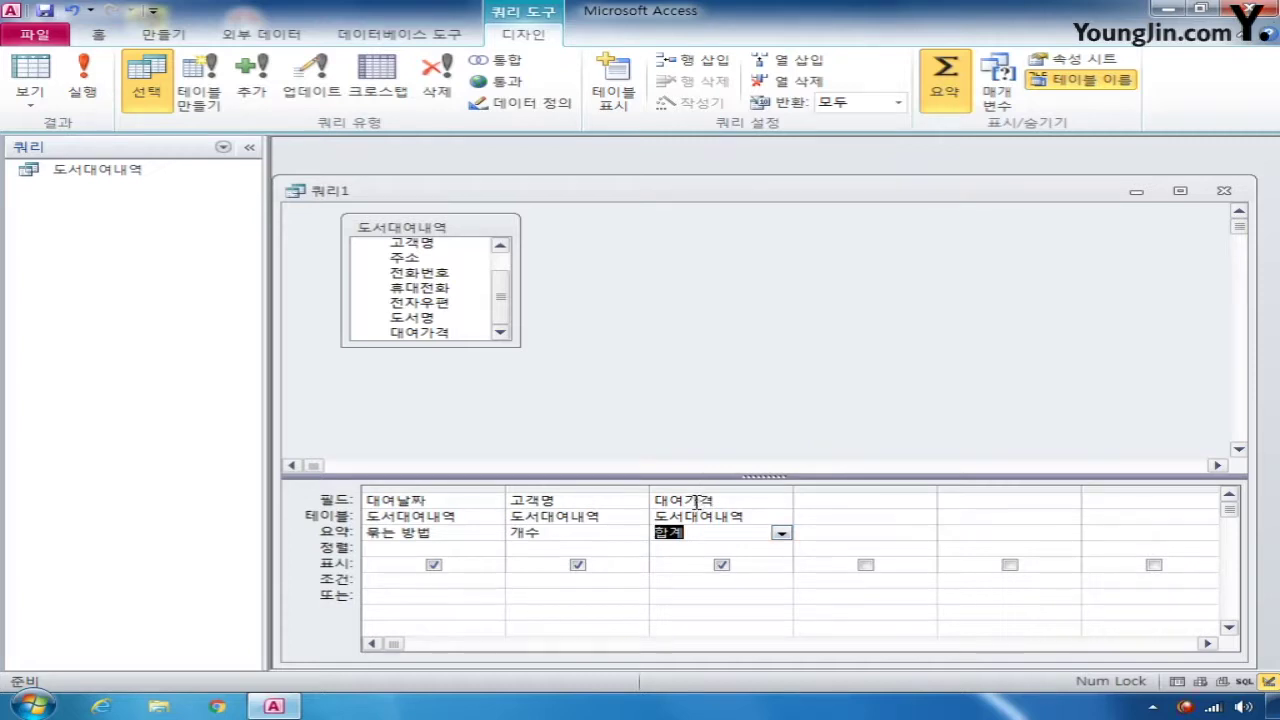
Give the 고객명 column the alias 대여횟수 and the 대여가격 column the alias 대여금액
left_click(517, 506)
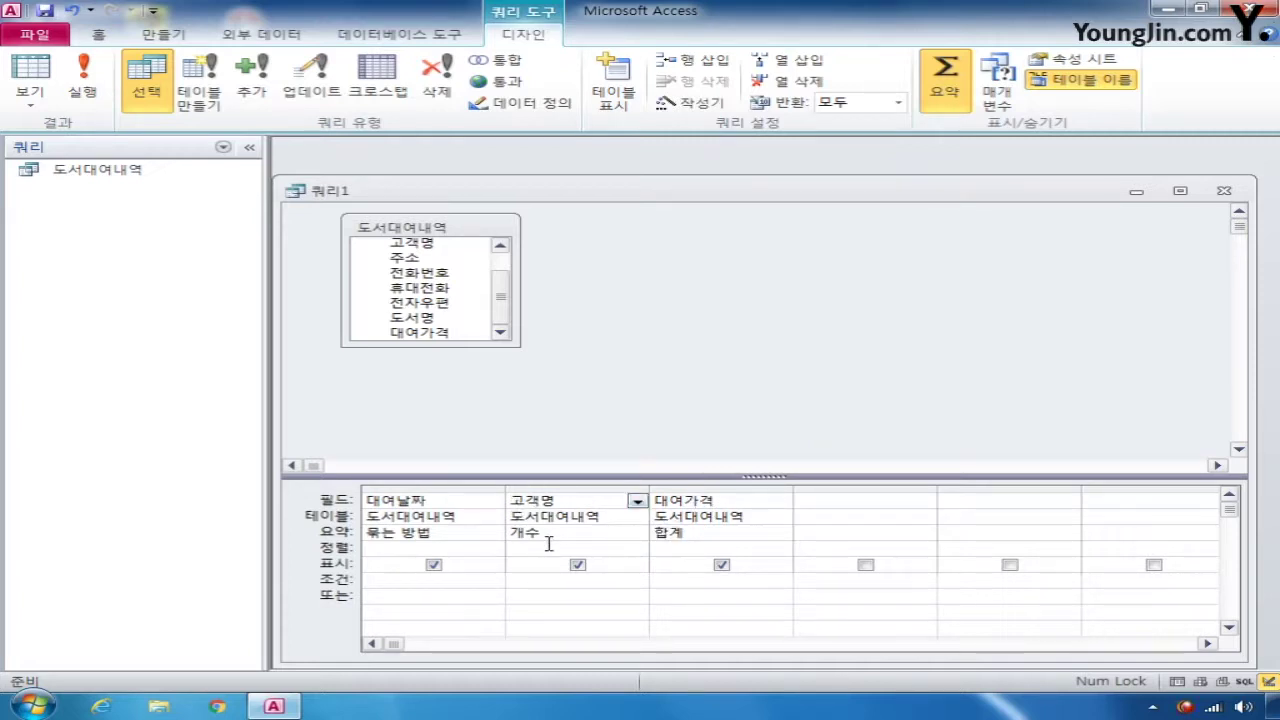
type("대여횟수:")
left_click(659, 500)
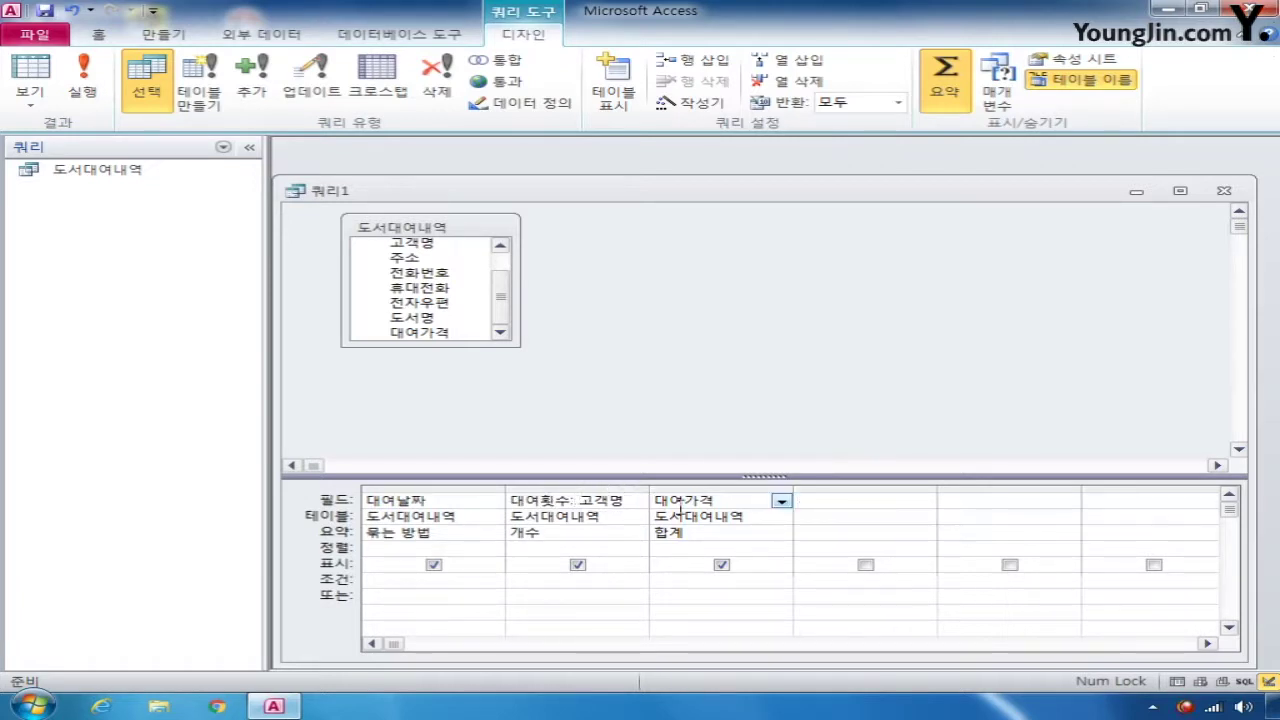
type("대여금액:")
Sort the 대여날짜 column in ascending order (오름차순)
left_click(414, 548)
left_click(494, 550)
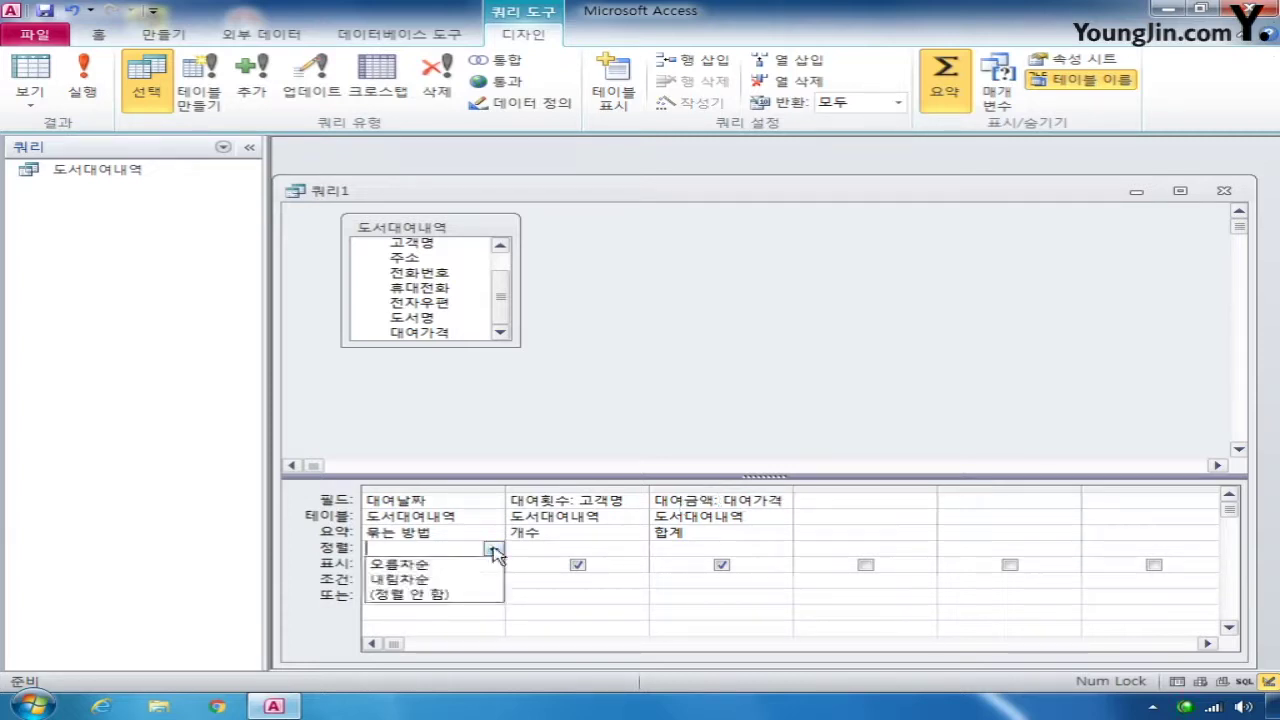
left_click(468, 565)
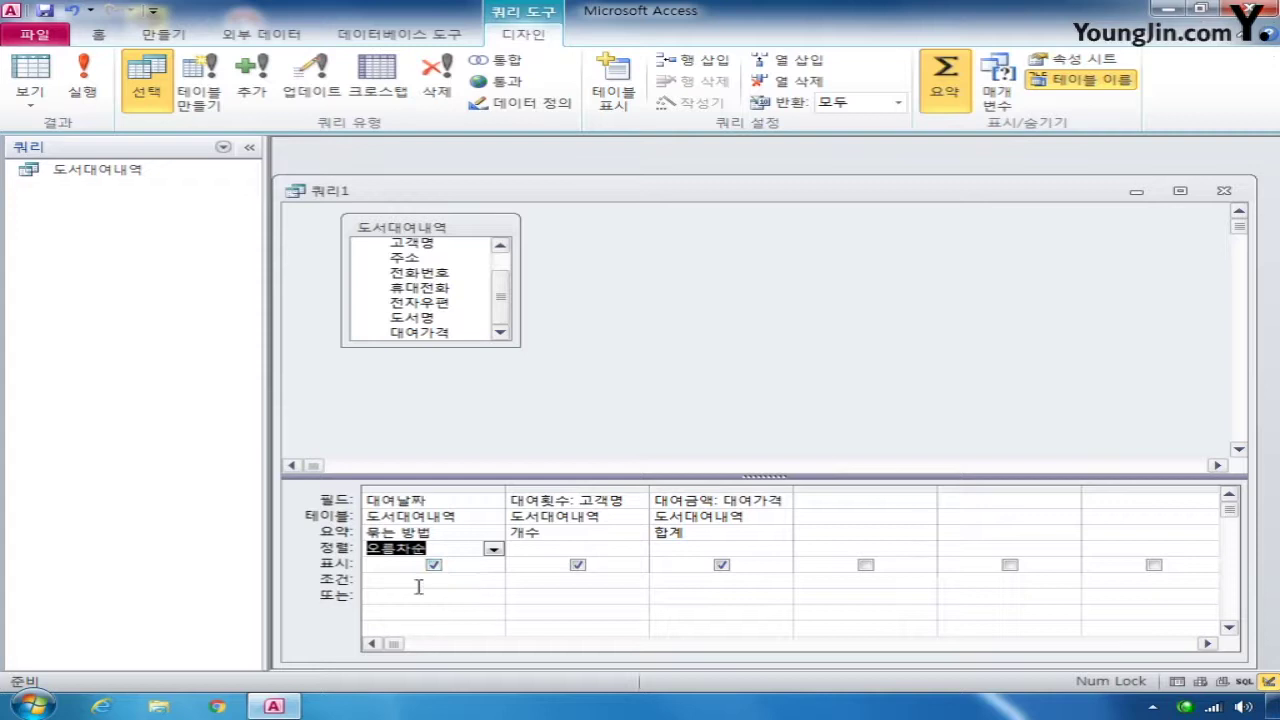
Widen the 대여날짜 column and enter the criterion between 2006-07-01 and 2006-07-31
left_click(410, 583)
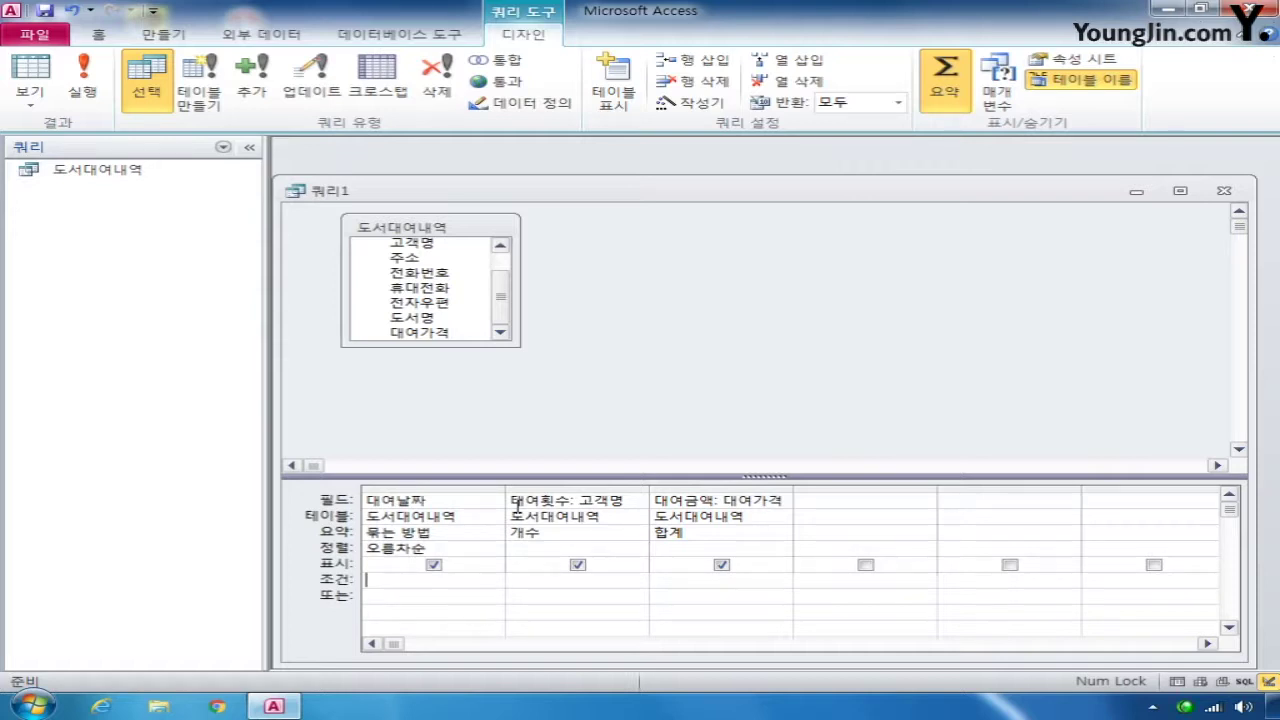
left_click_drag(506, 486, 743, 486)
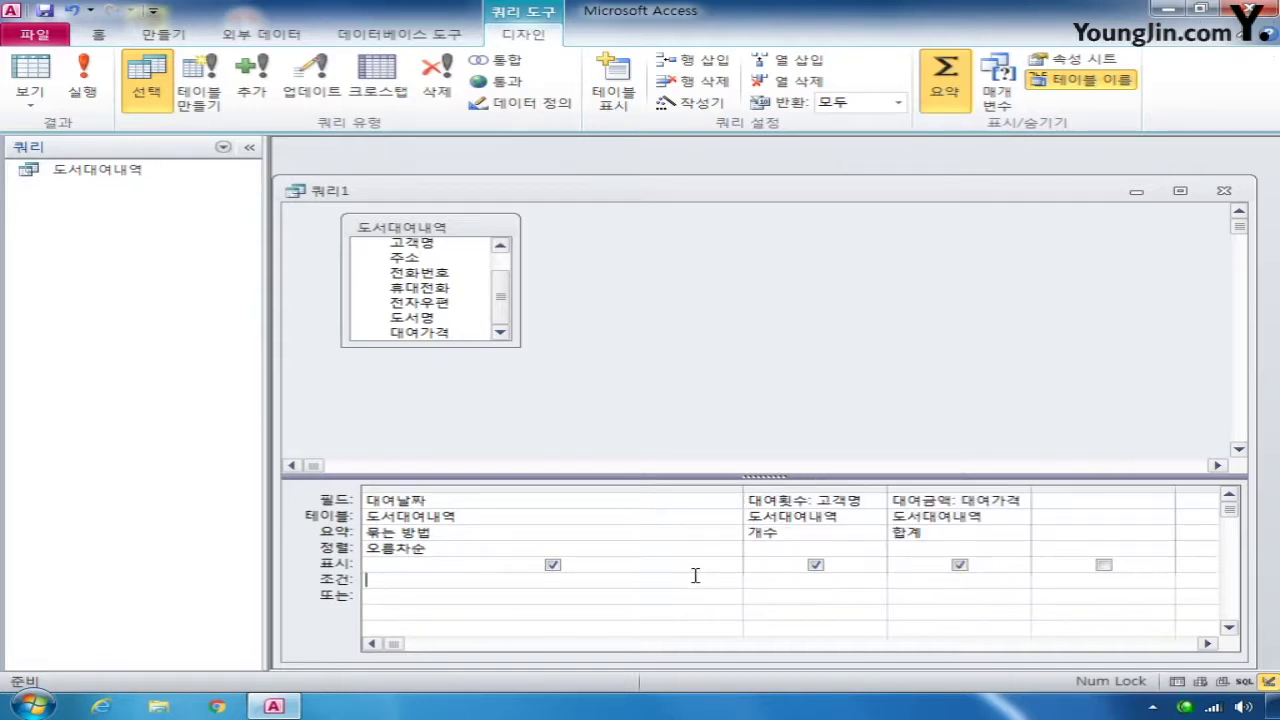
type("between 2006-01-01")
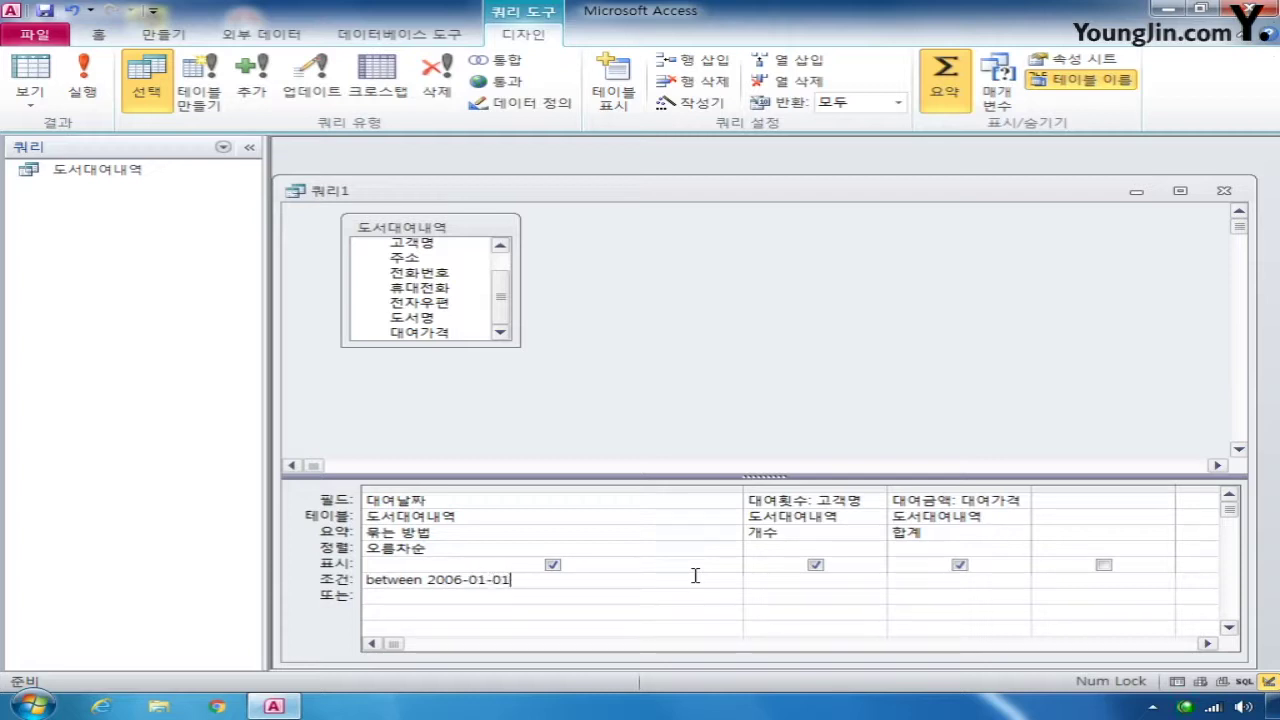
key("Left")
key("Left")
key("Left")
key("BackSpace")
type("7")
key("Right")
key("Right")
key("Right")
type("and 2006-07-31")
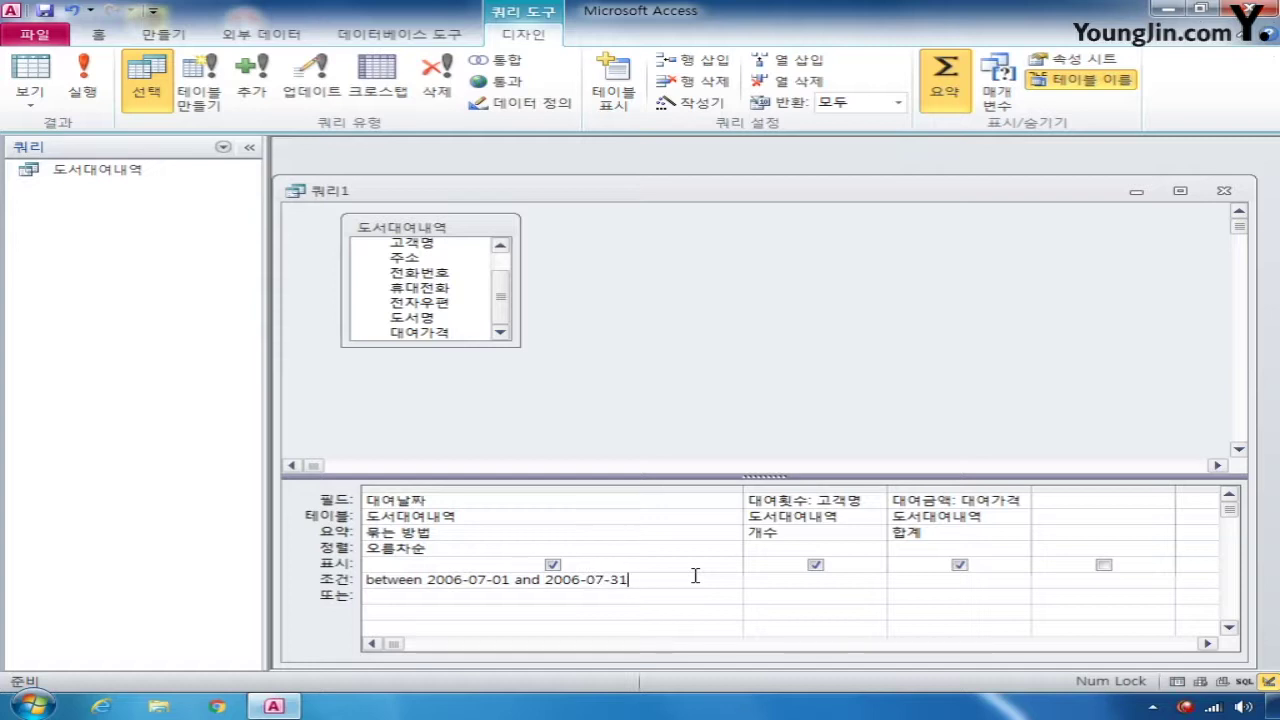
Enclose both dates of the 대여날짜 criterion in # signs: between #2006-07-01# and #2006-07-31#
left_click(428, 580)
type("#")
left_click(520, 580)
type("#")
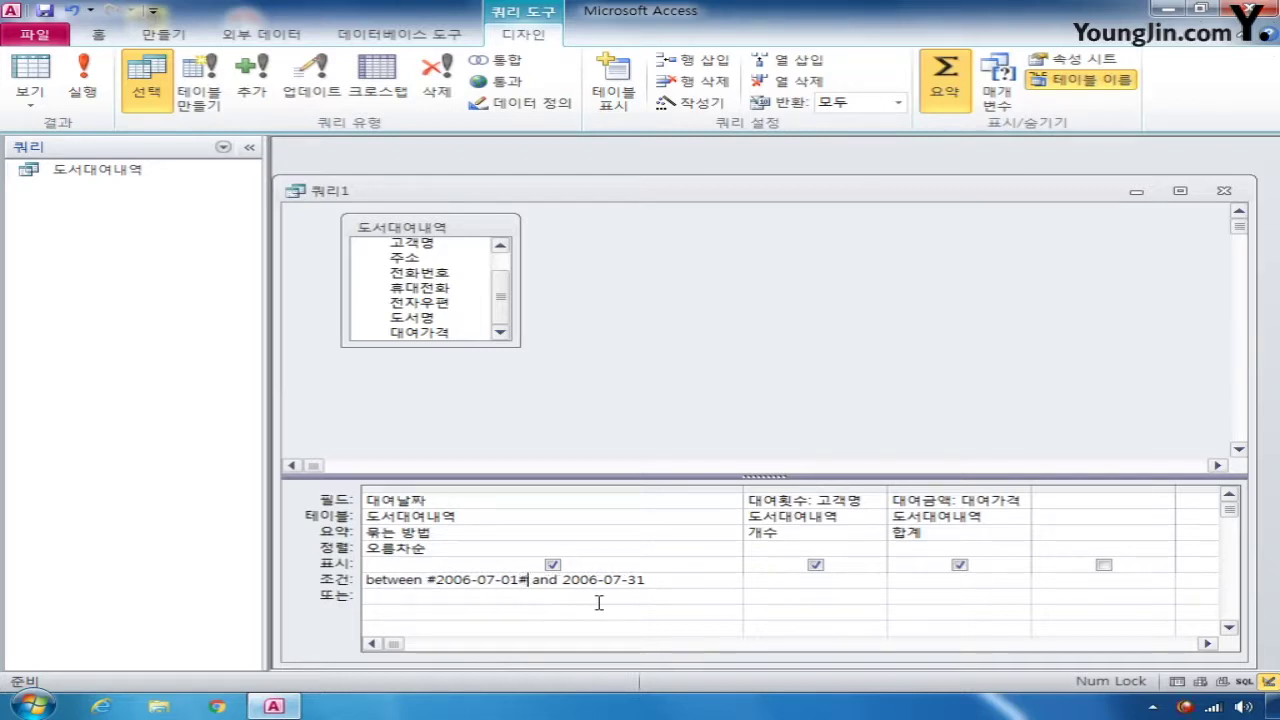
left_click(563, 580)
type("#")
left_click(671, 580)
type("#")
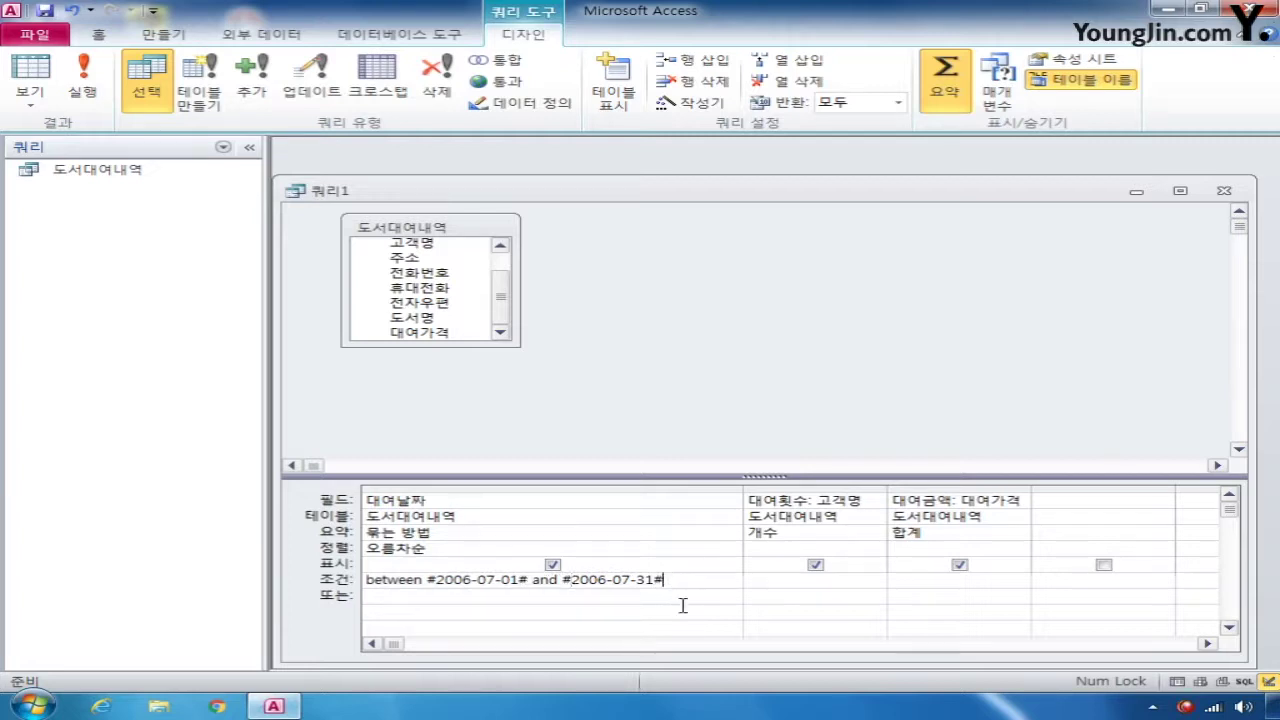
Close the query and save it under the name 대여날짜별현황
left_click(1224, 190)
left_click(553, 400)
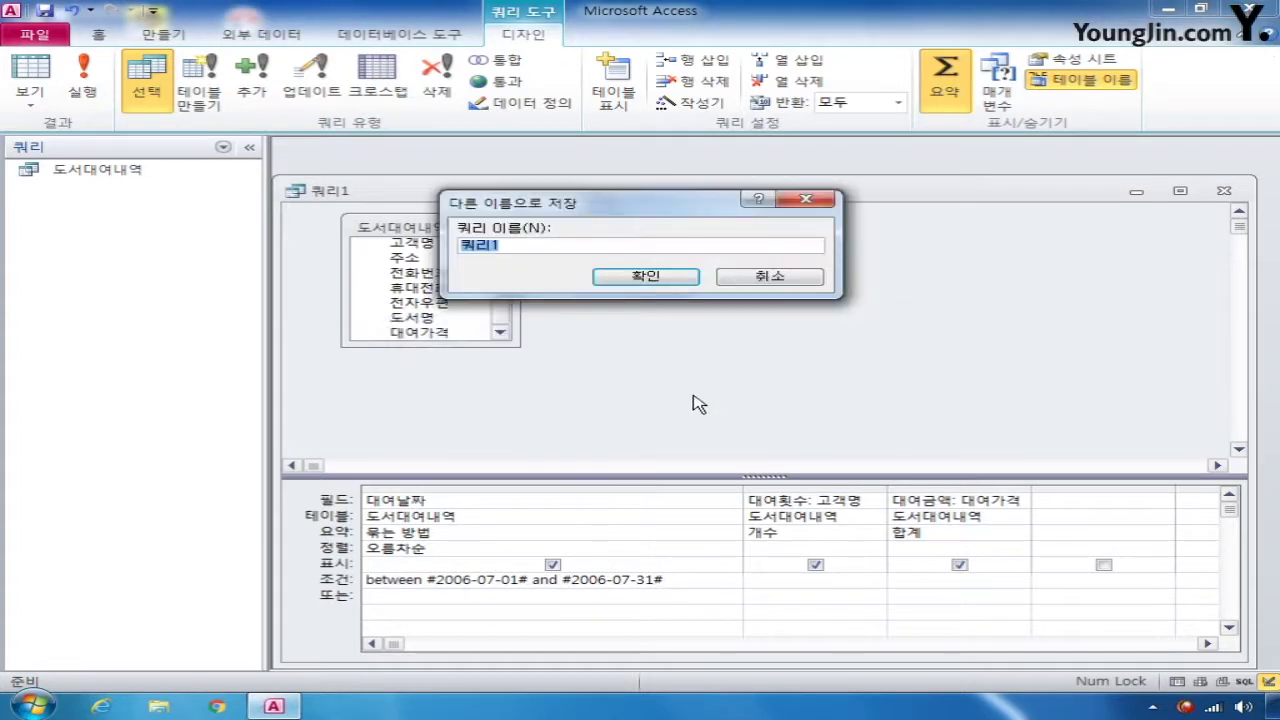
type("대여날짜별현황")
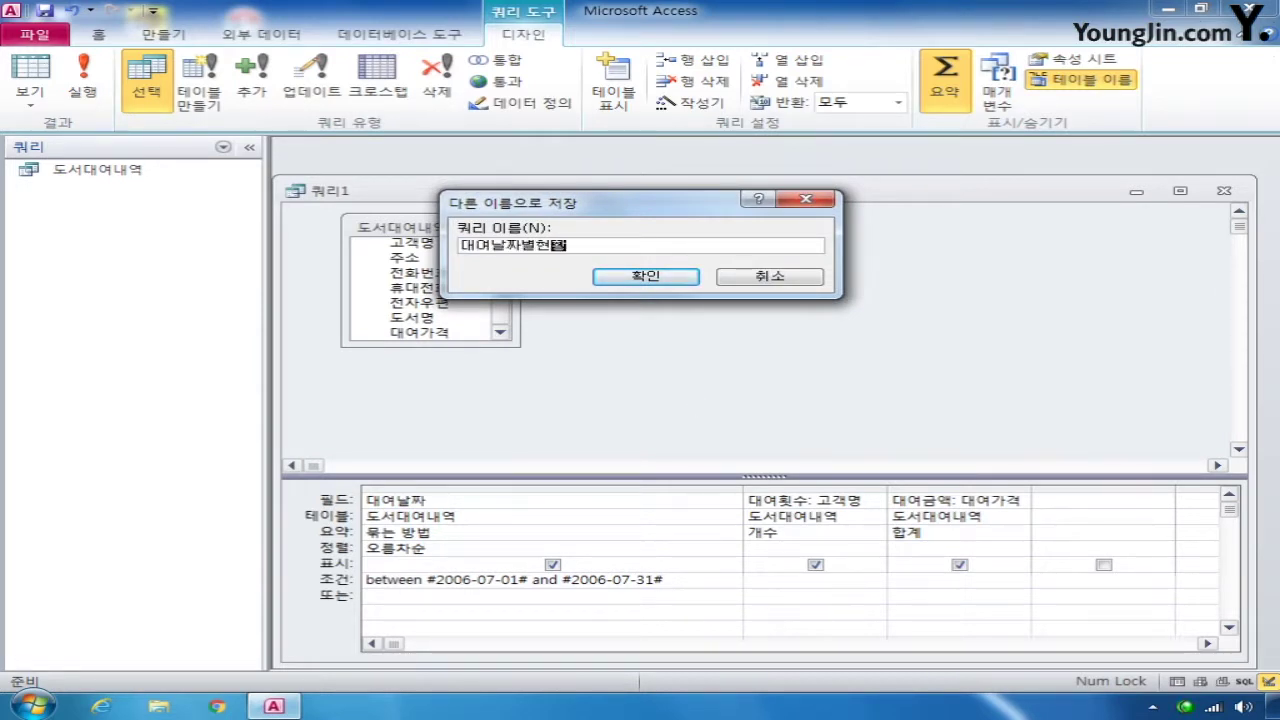
key("Return")
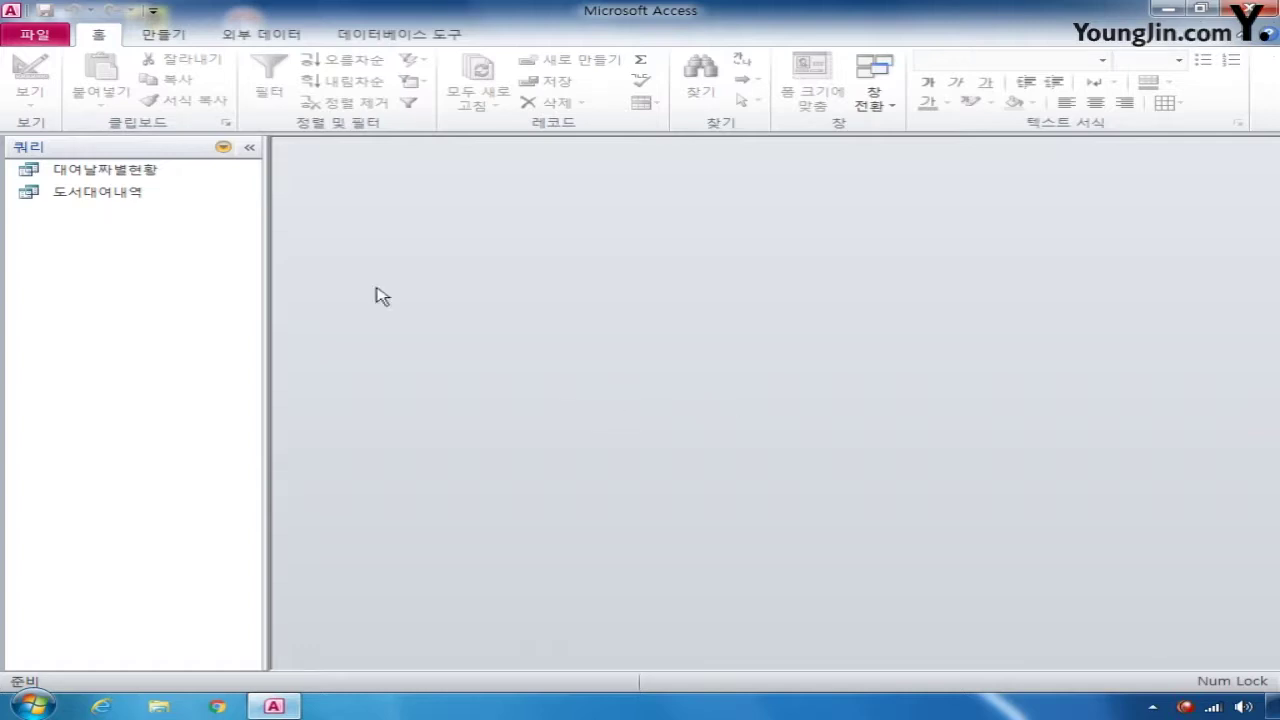
Start the find-duplicates query wizard (중복 데이터 검색 쿼리 마법사) and choose the 고객정보 table as its source
left_click(165, 36)
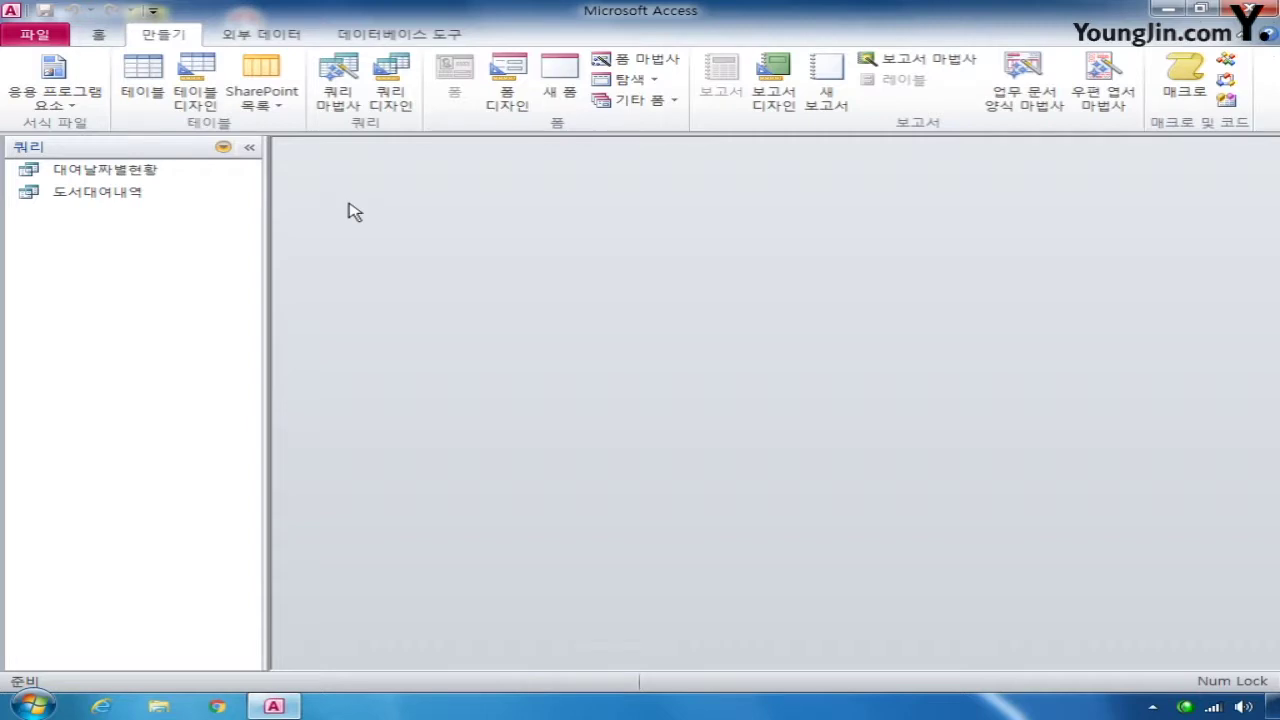
left_click(338, 80)
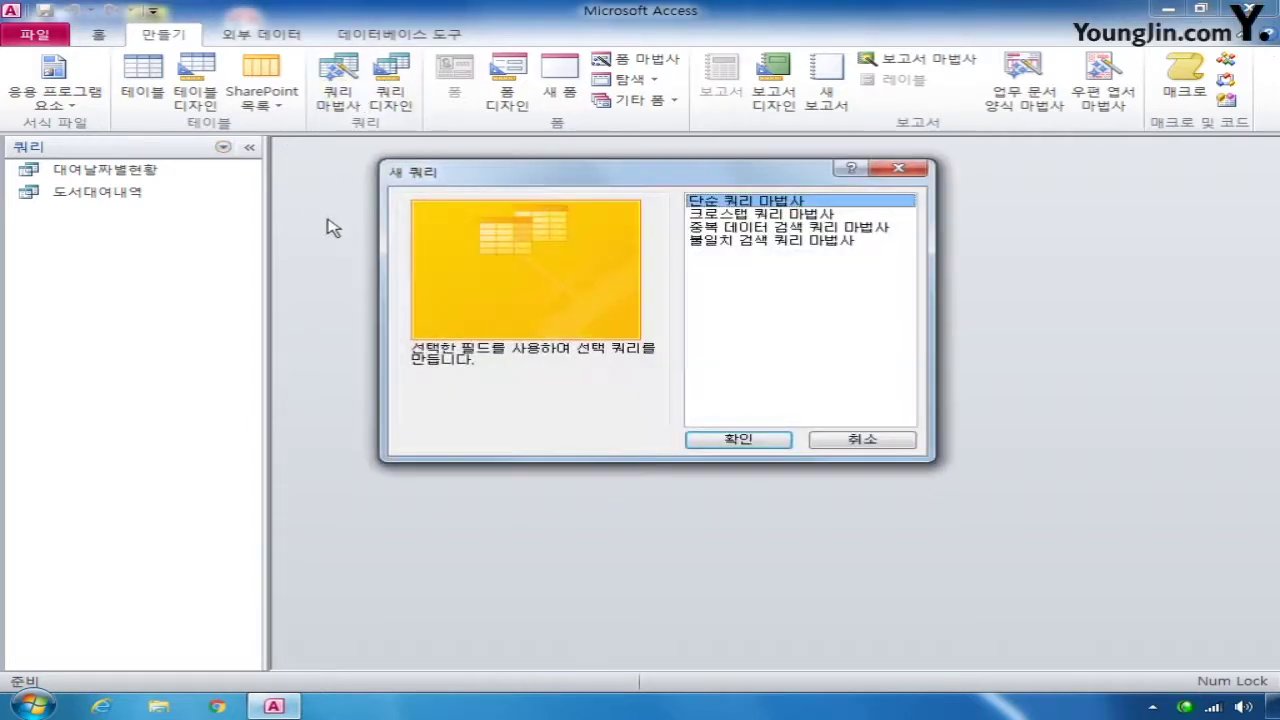
double_click(775, 228)
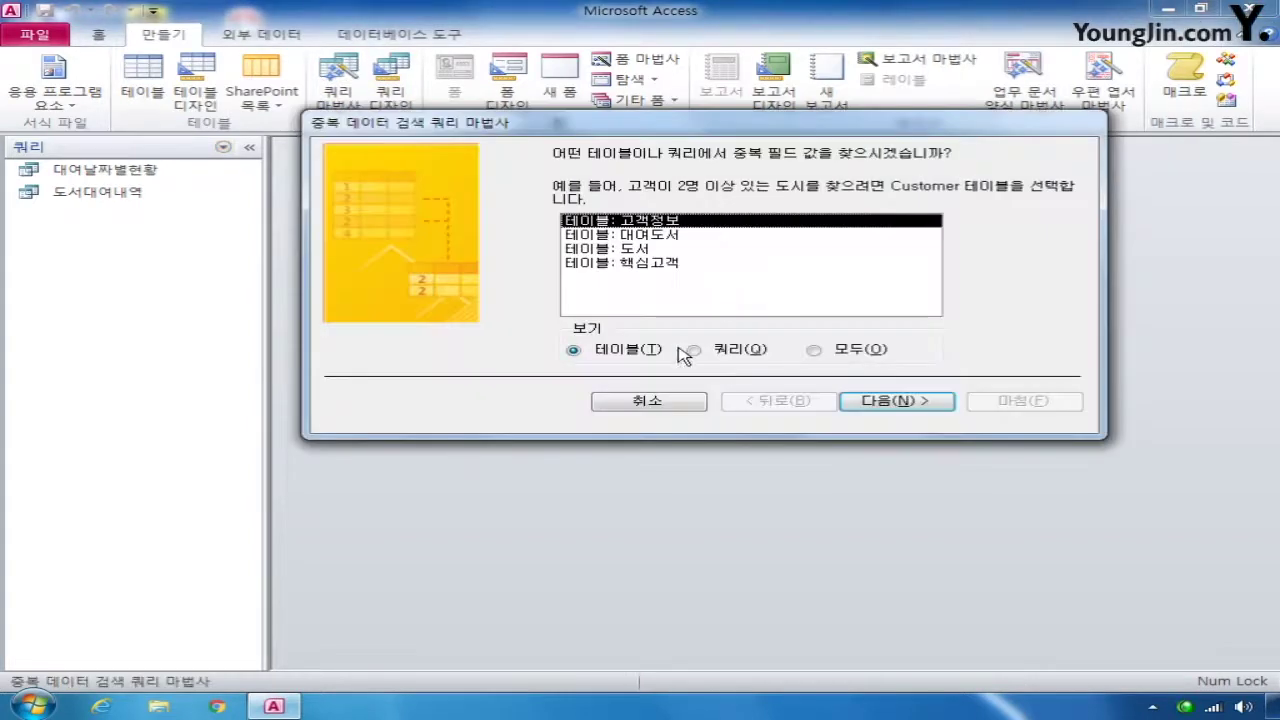
left_click(702, 352)
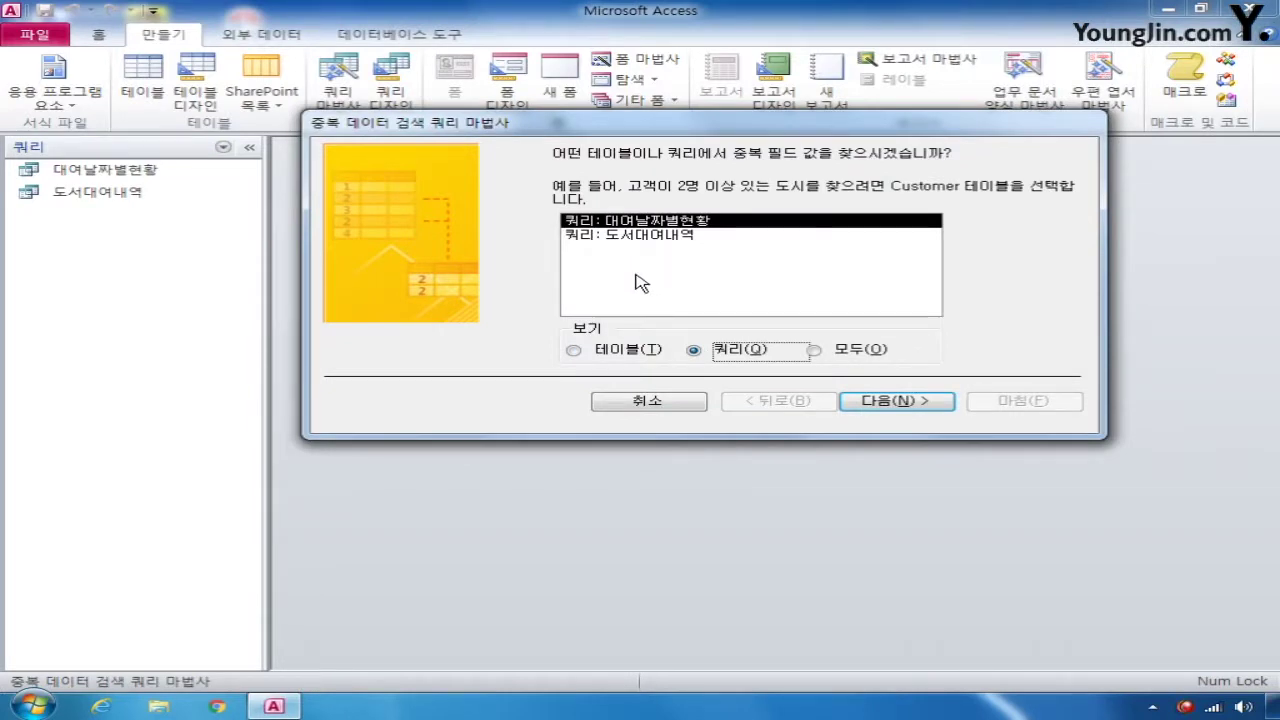
left_click(573, 349)
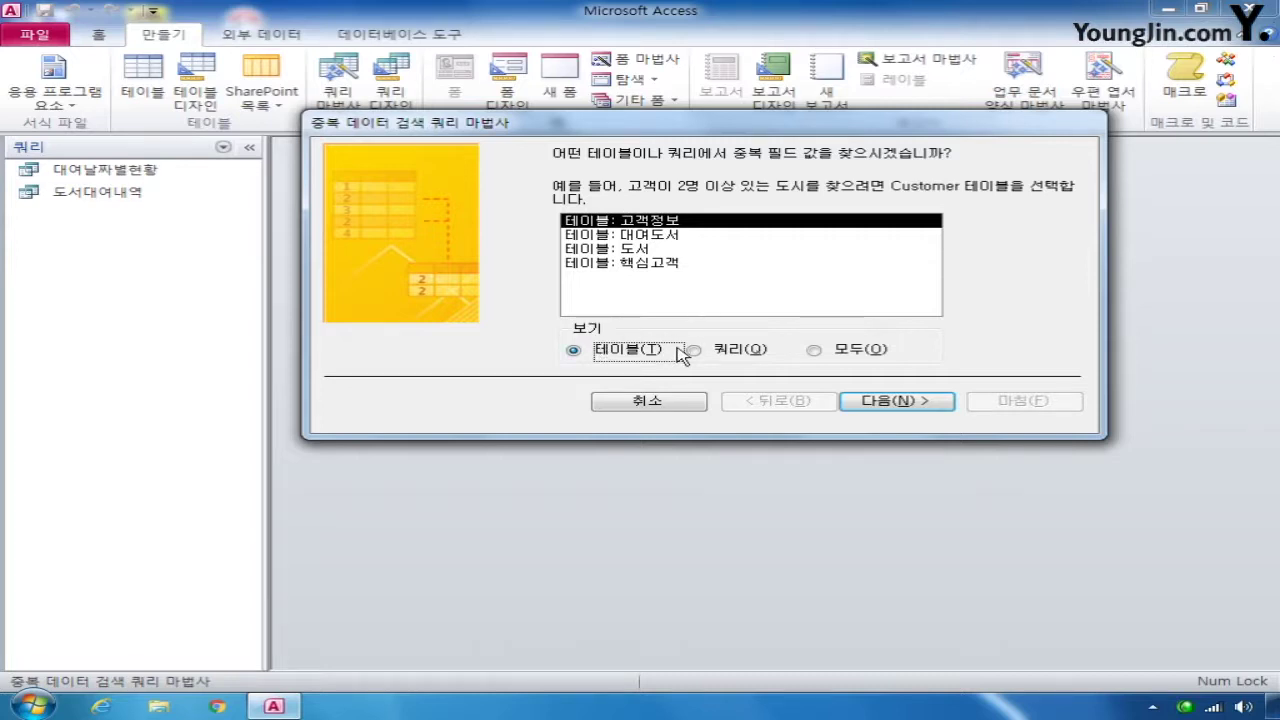
left_click(934, 406)
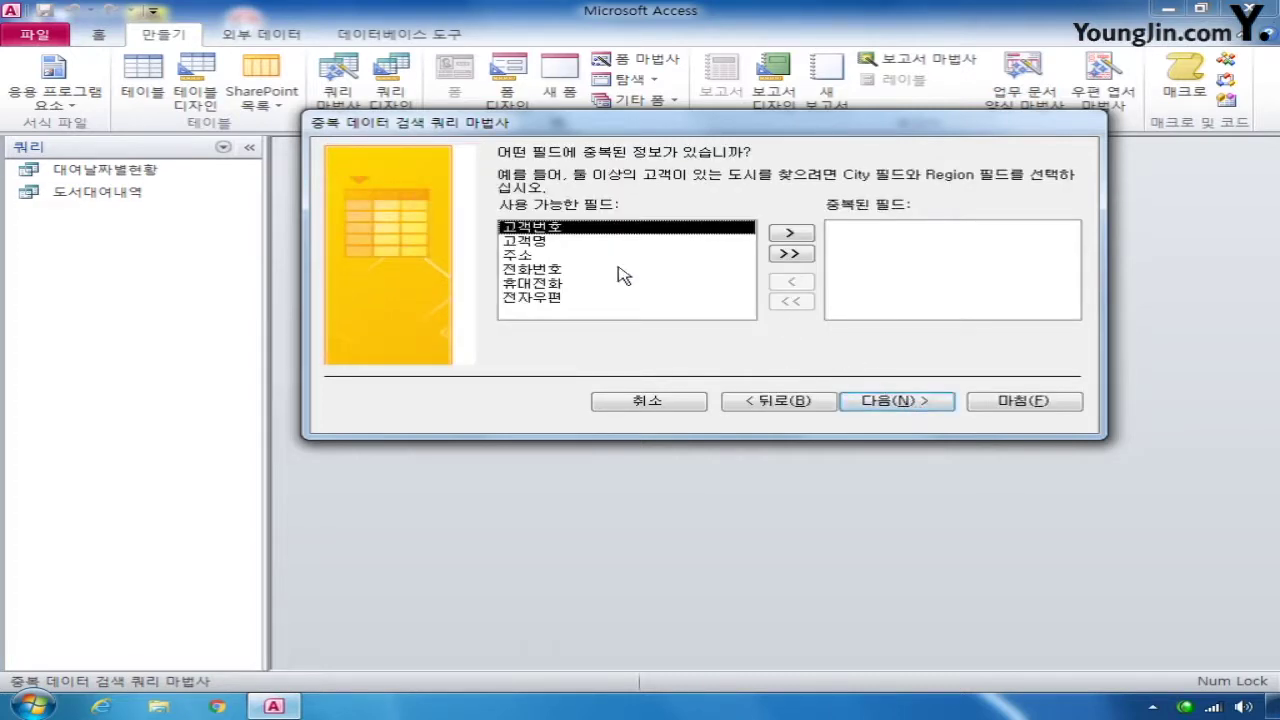
Choose 전화번호 as the duplicate-value field and add 고객번호, 고객명 and 전자우편 as additional query fields
double_click(543, 270)
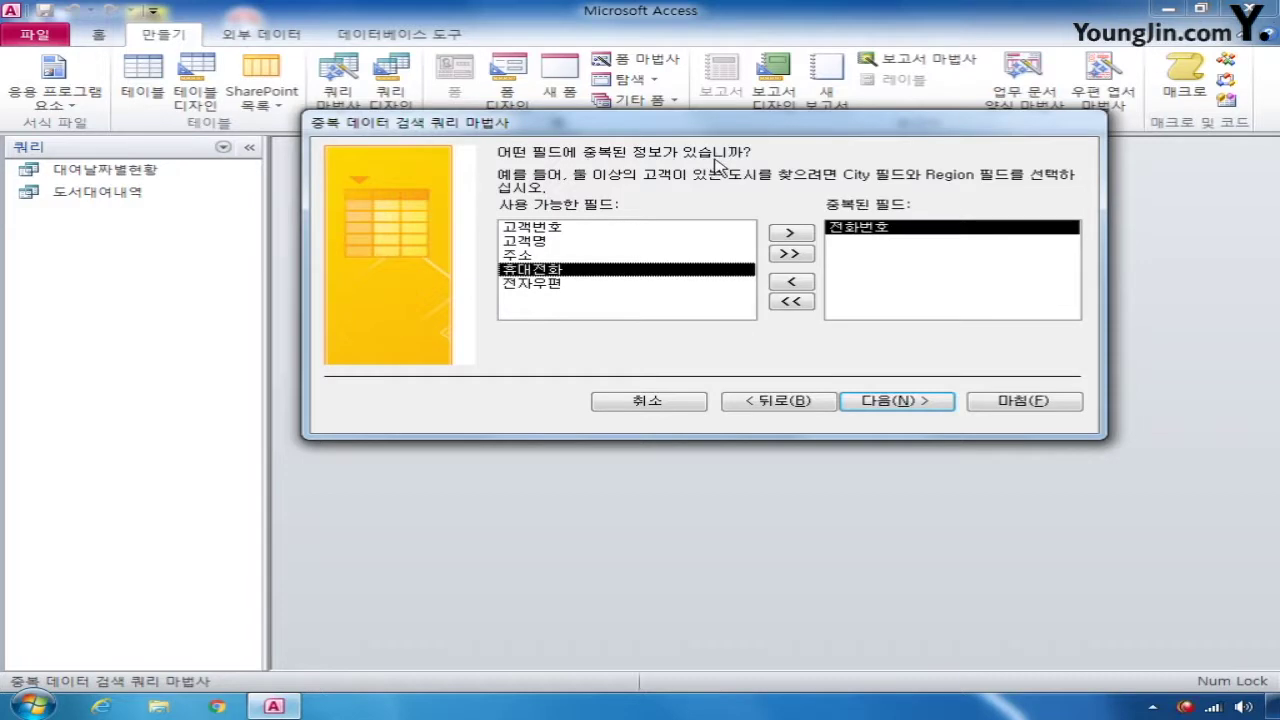
left_click(937, 403)
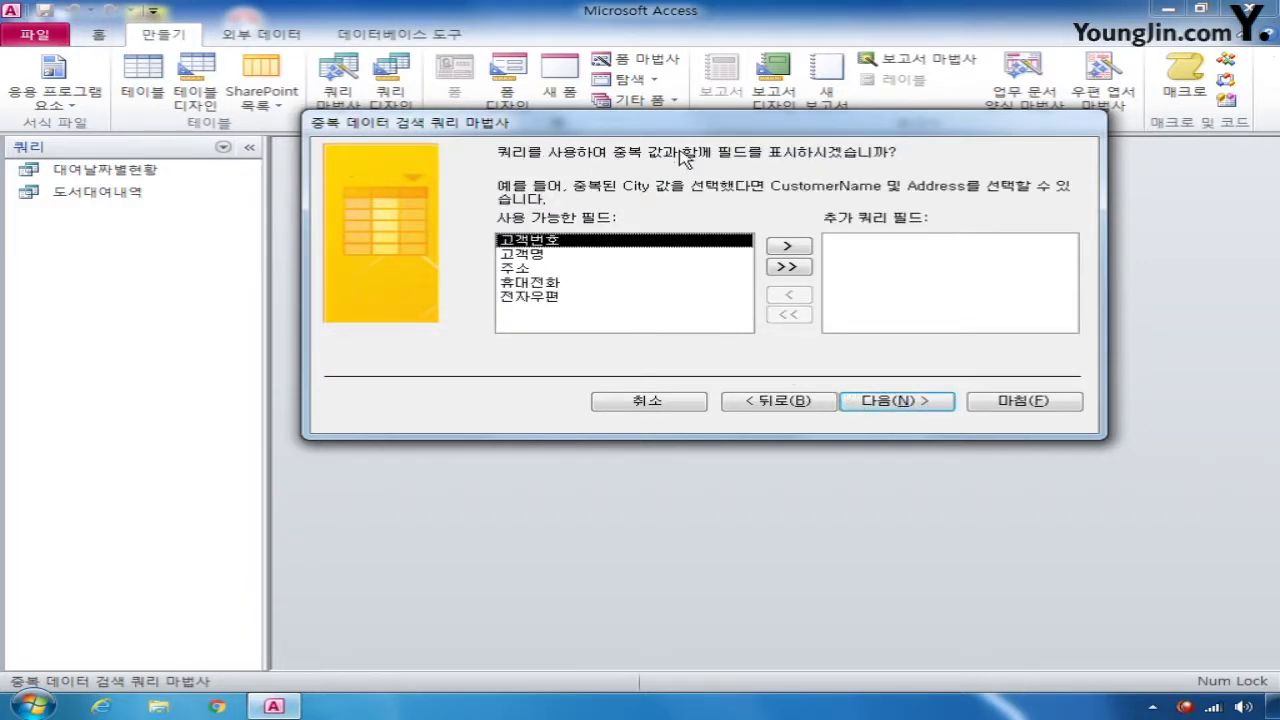
double_click(546, 243)
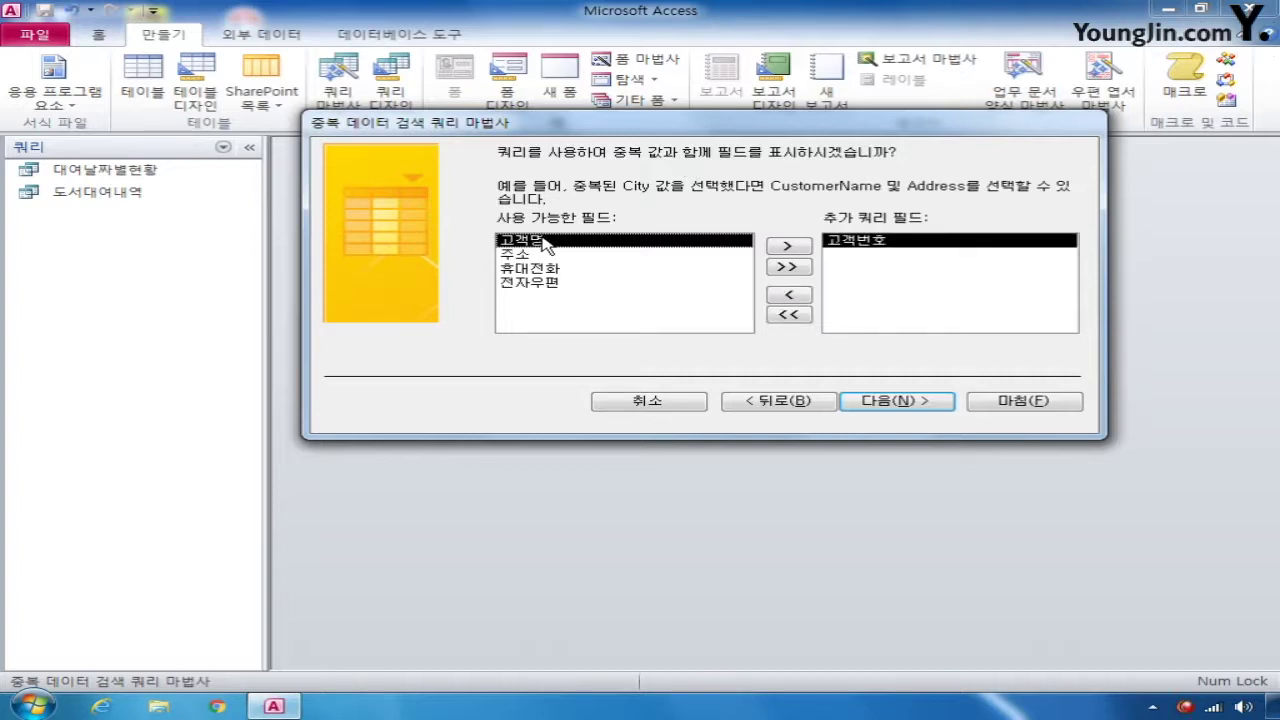
double_click(546, 243)
double_click(544, 271)
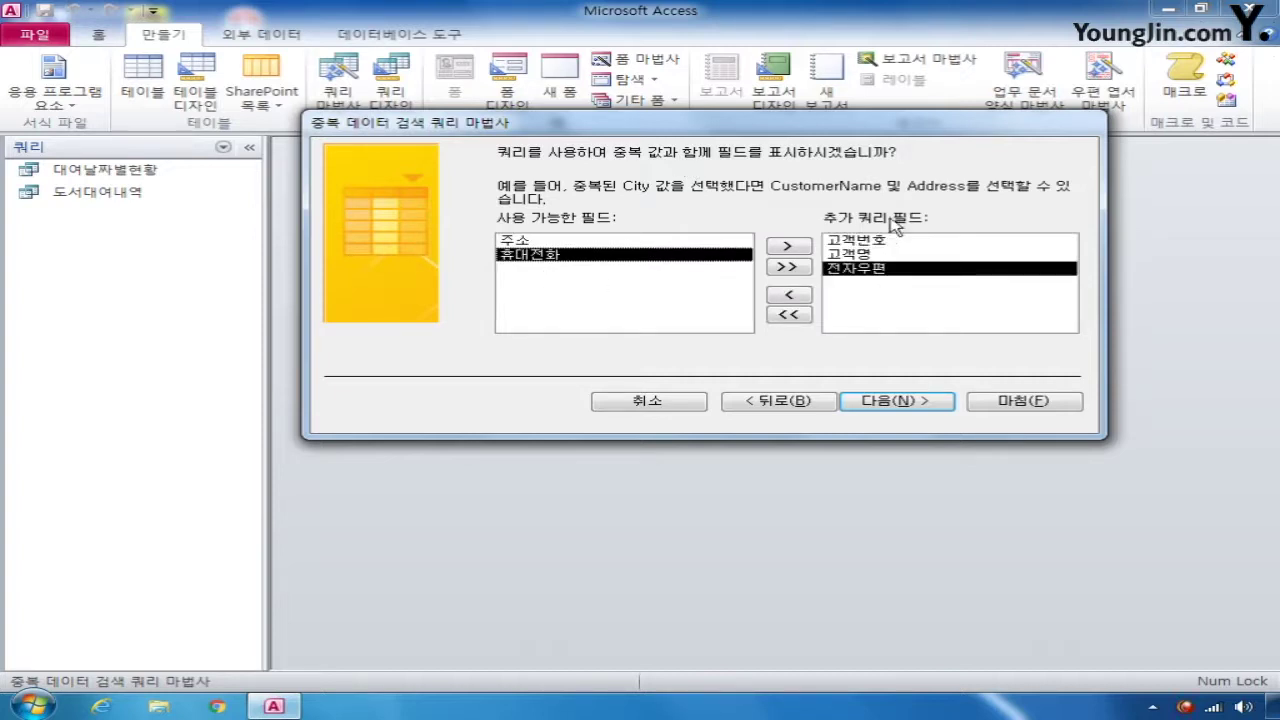
left_click(900, 402)
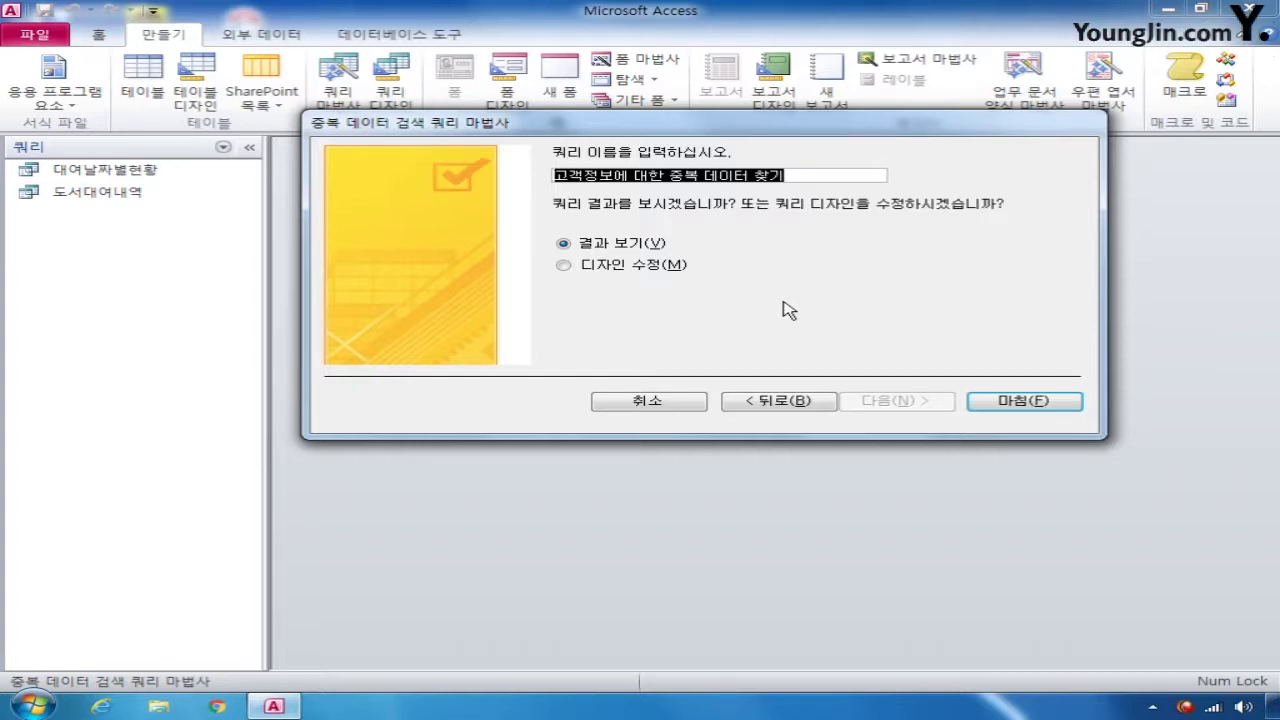
Name the duplicates query 전화번호중복고객, finish the wizard with its results shown, and close the datasheet
type("전화번호")
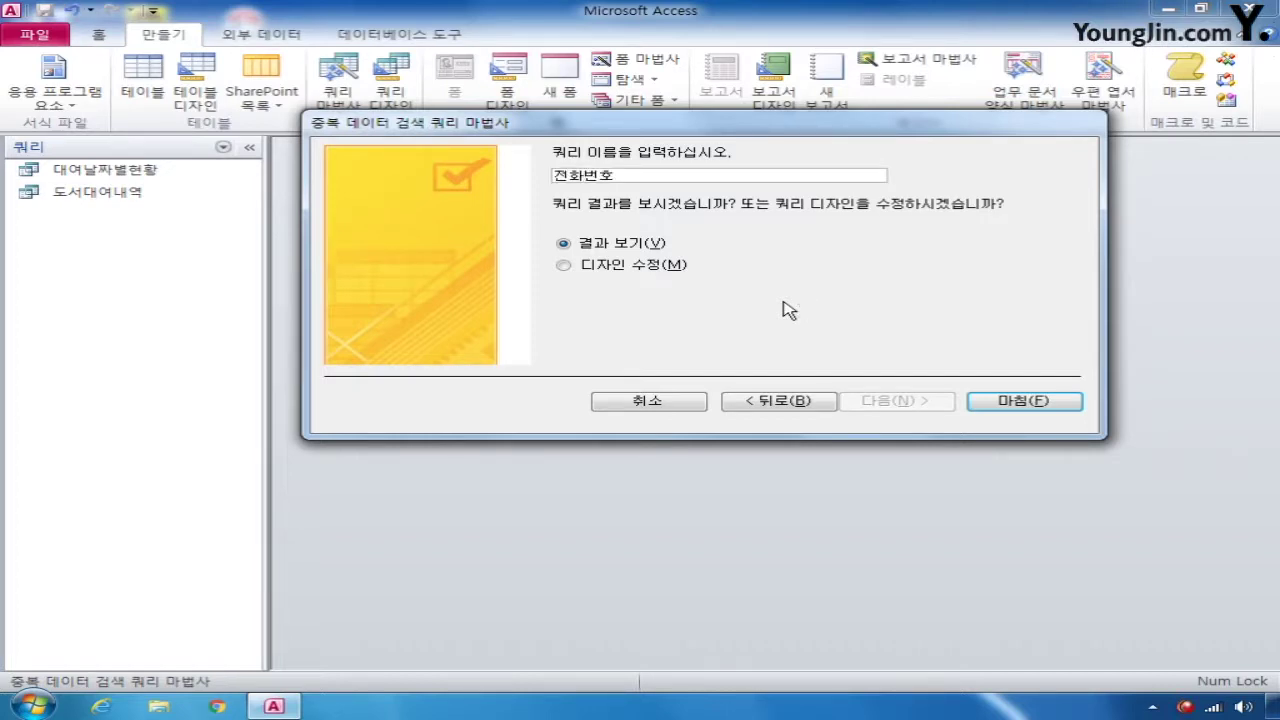
type("중복고객")
key("Return")
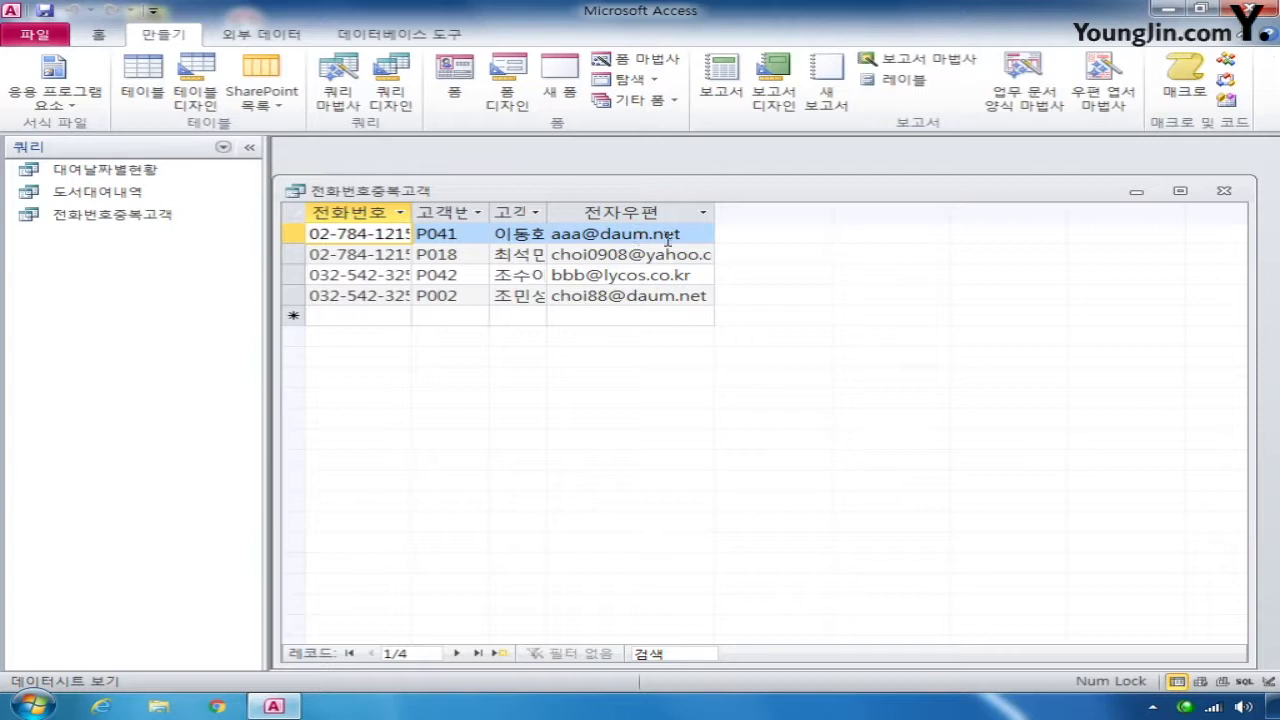
left_click(1224, 190)
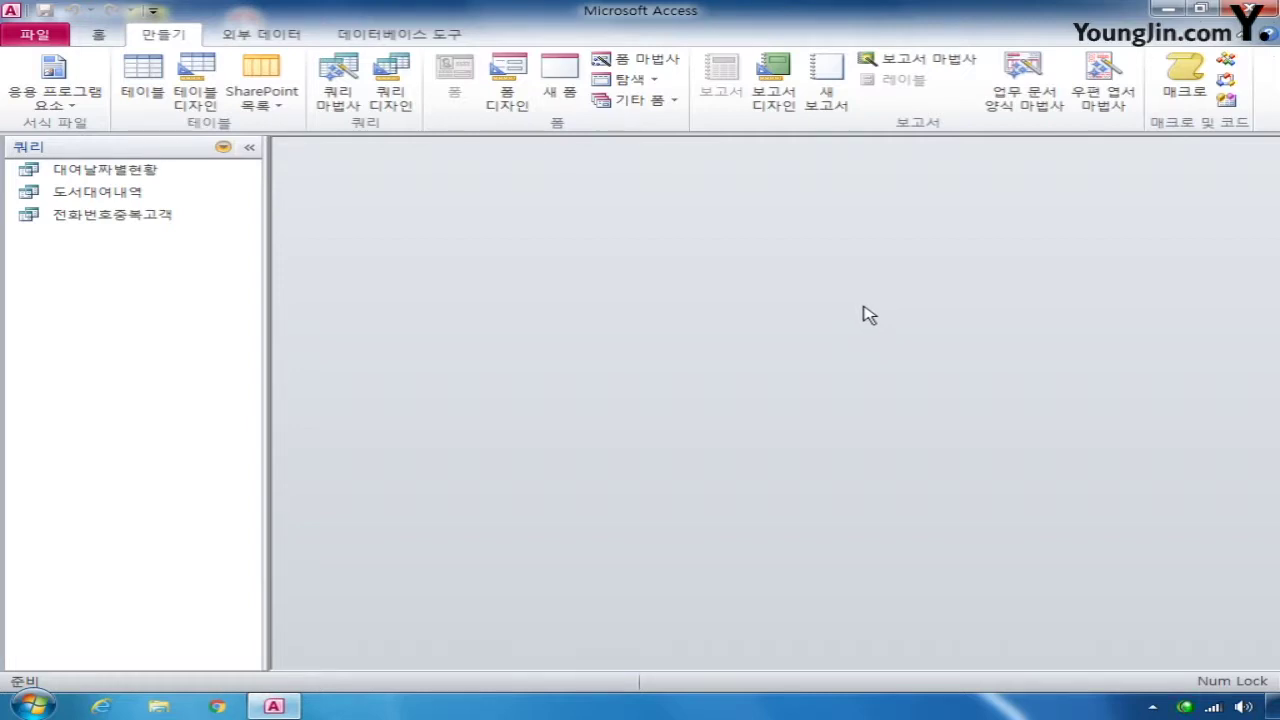
Create a new query design on the 핵심고객 table and change its type to a delete query (삭제)
left_click(392, 88)
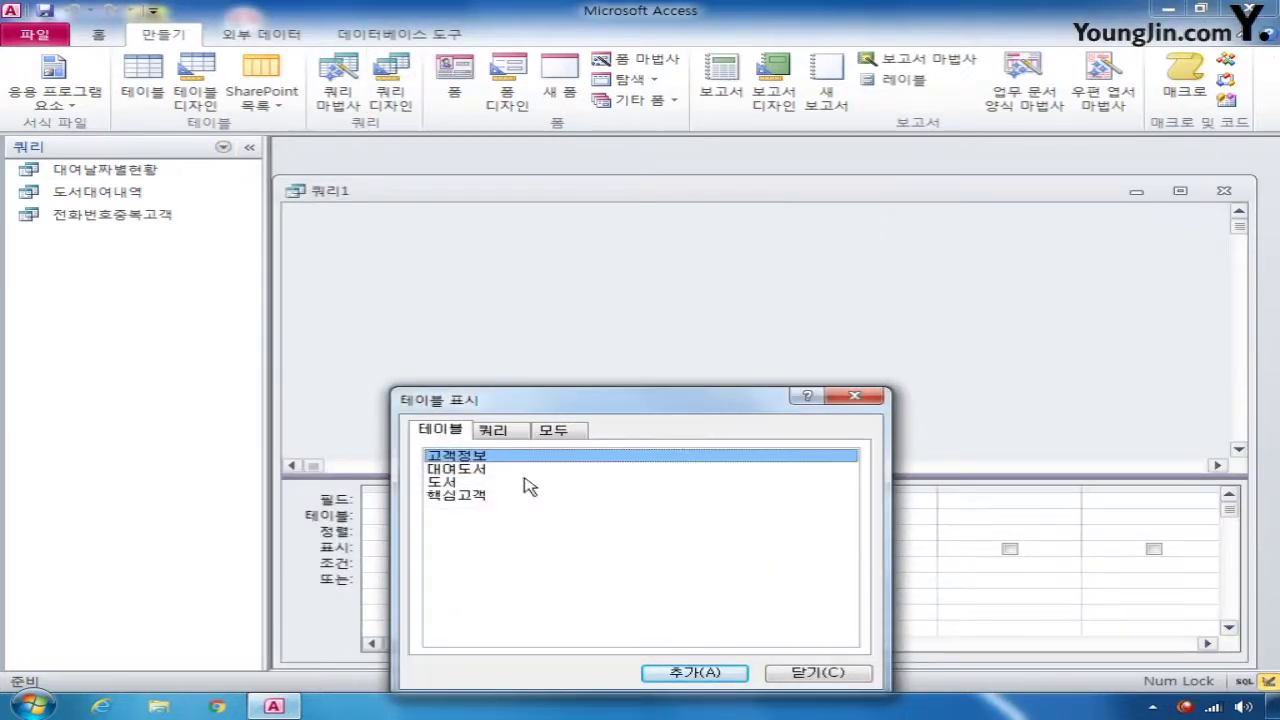
double_click(472, 497)
left_click(818, 673)
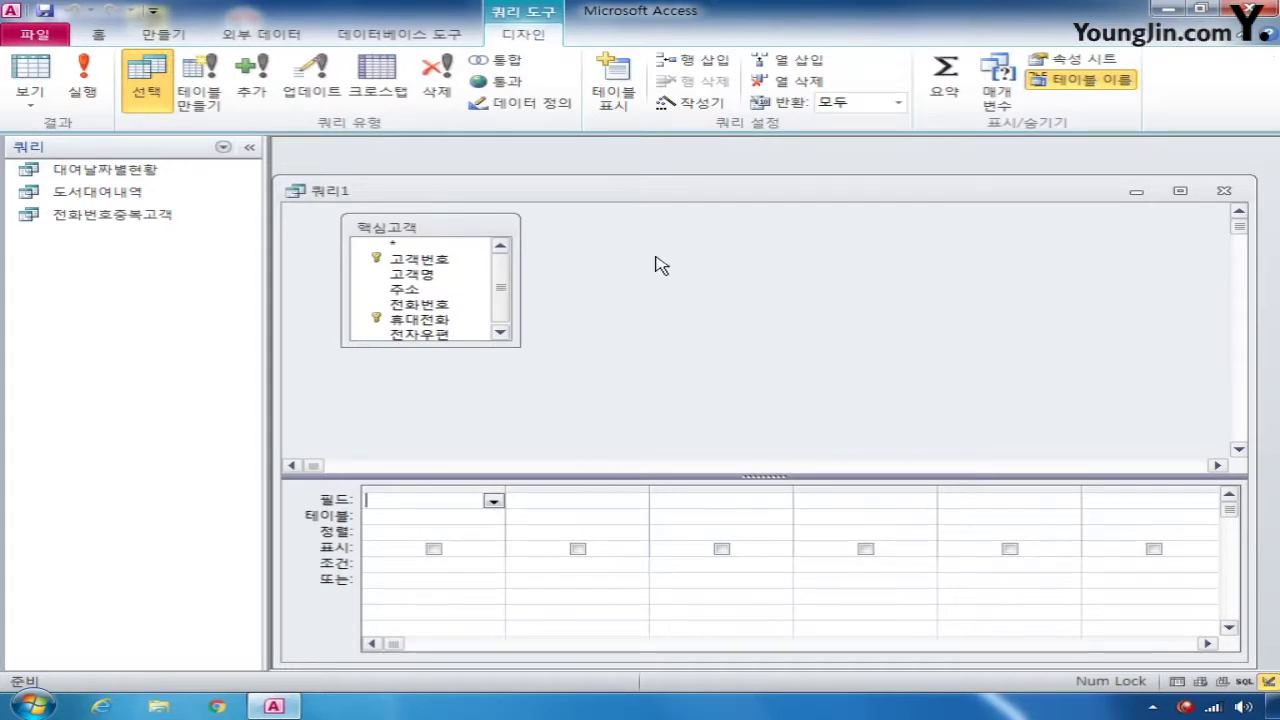
left_click(426, 93)
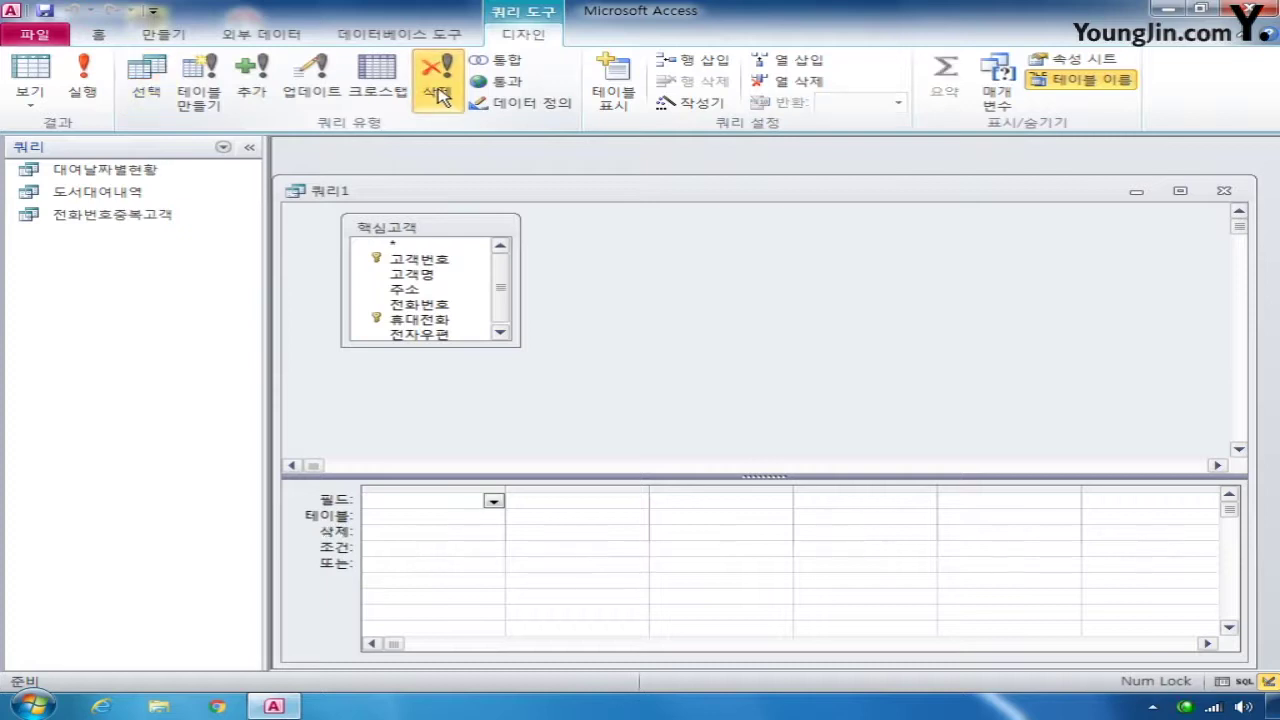
left_click_drag(594, 192, 600, 166)
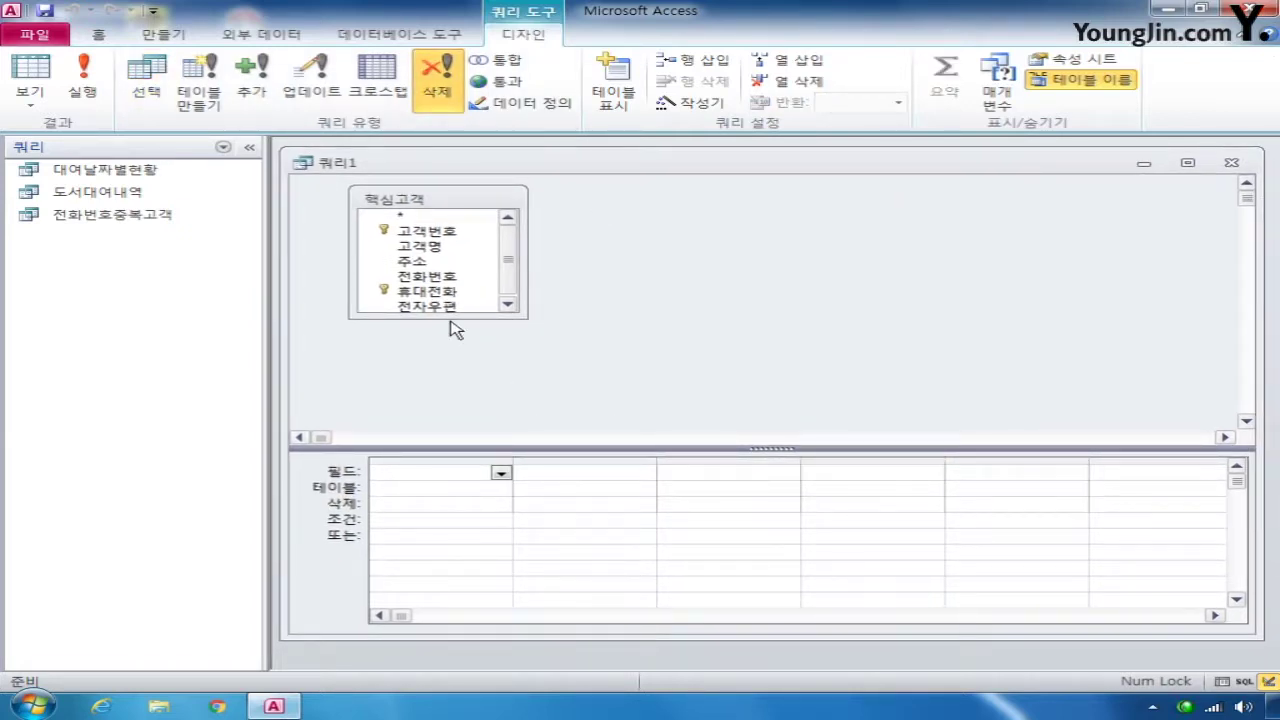
Add 고객번호 to the delete query, widen its column, and enter the criterion not in (select 고객번호 from 대여도서)
left_click_drag(440, 292, 445, 238)
double_click(445, 238)
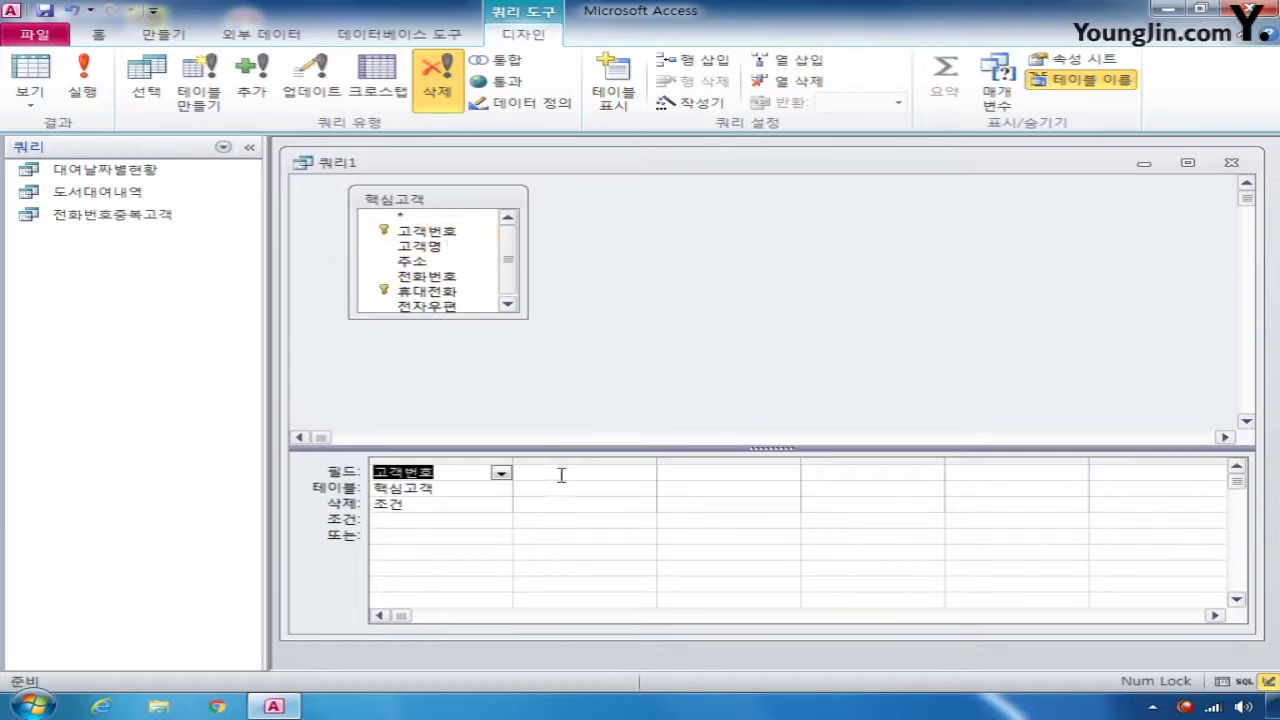
left_click(415, 522)
left_click_drag(512, 463, 729, 463)
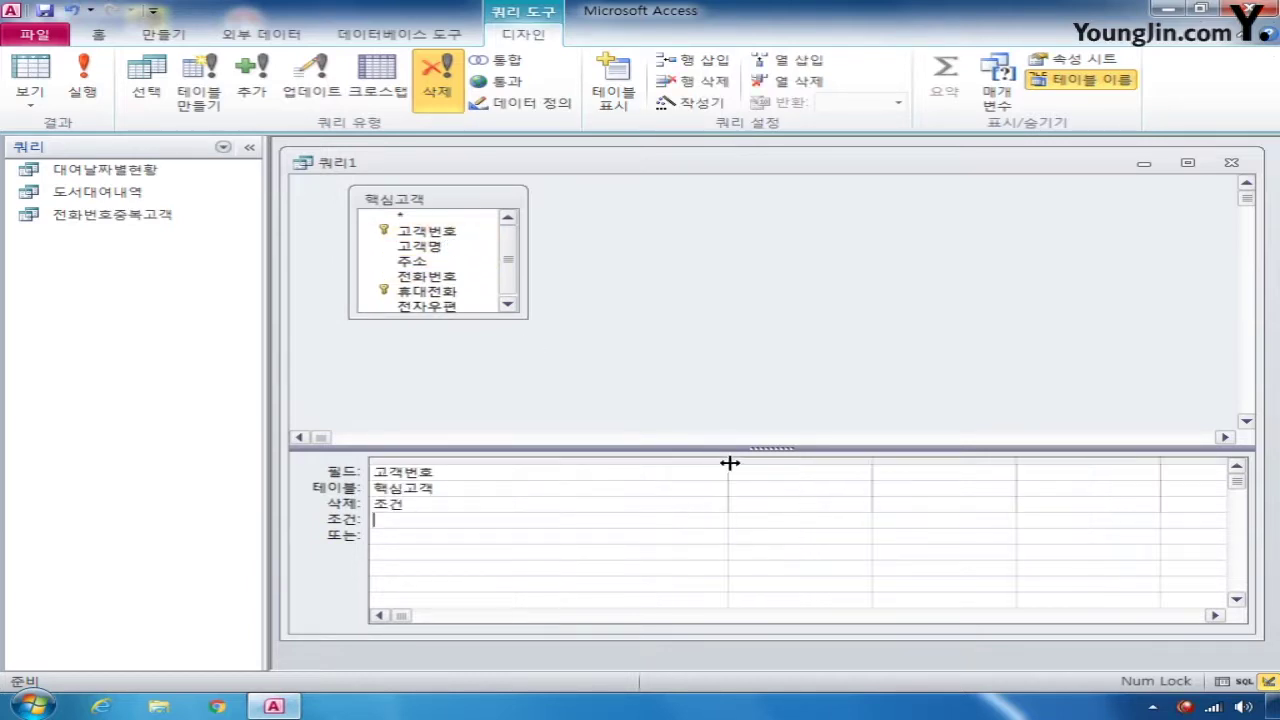
type("not in (select 고객번호 ")
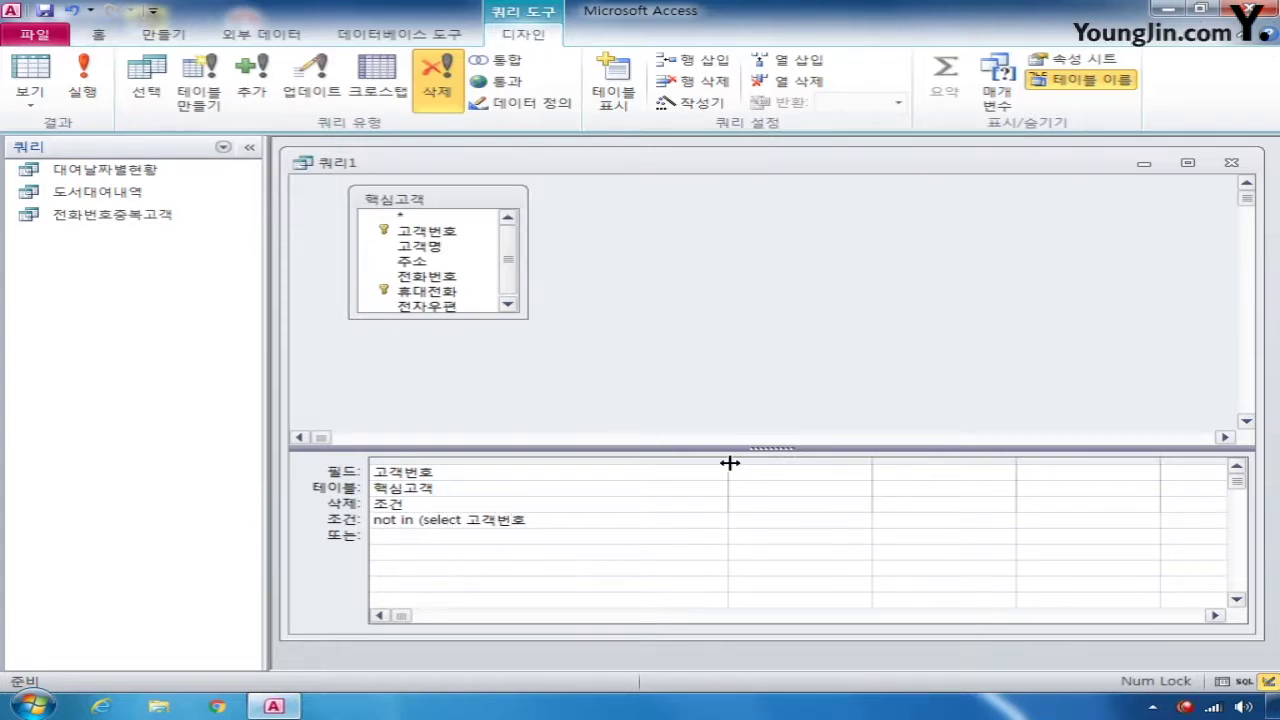
type("from 대여도서)")
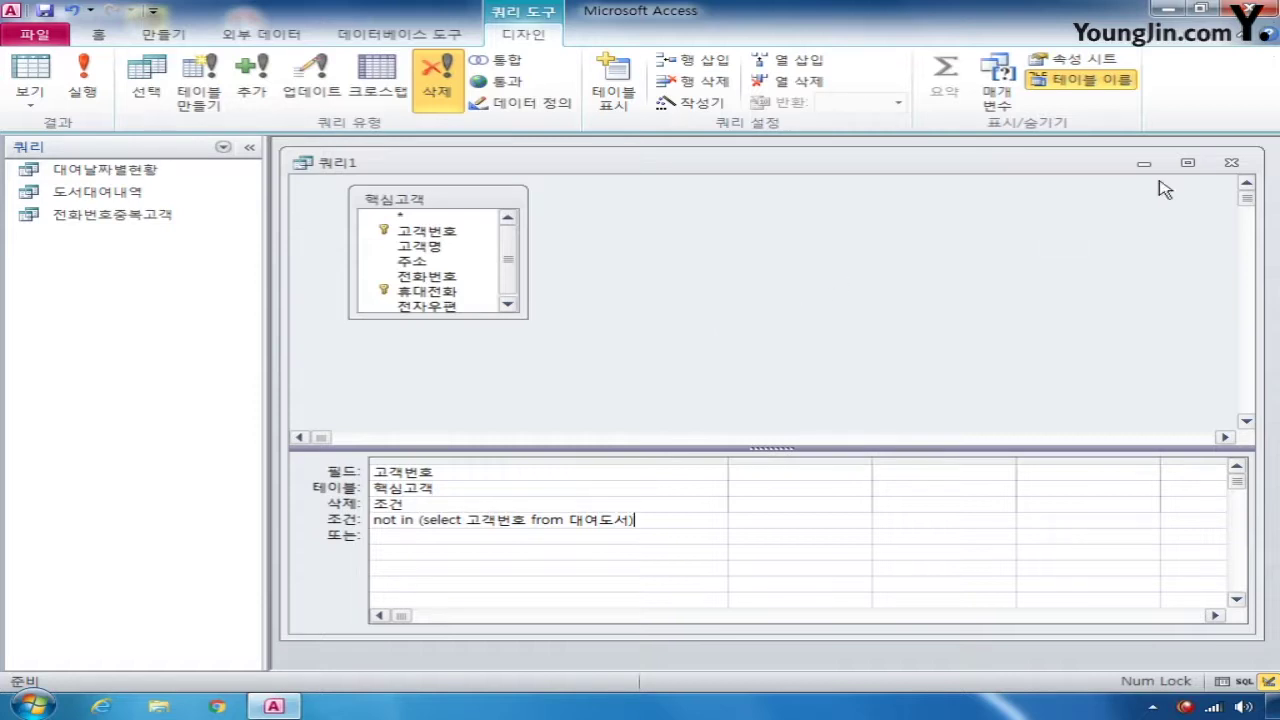
Close the delete query and save it under the name 미대여고객삭제
left_click(1231, 162)
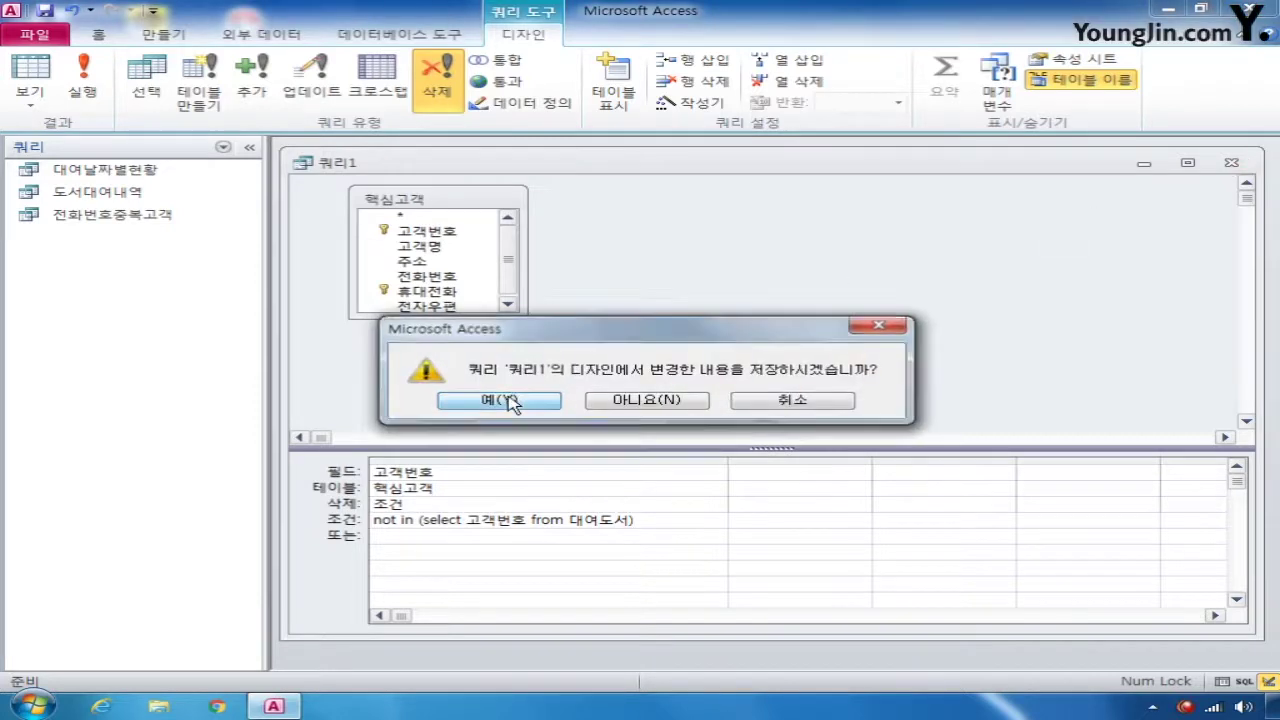
left_click(508, 401)
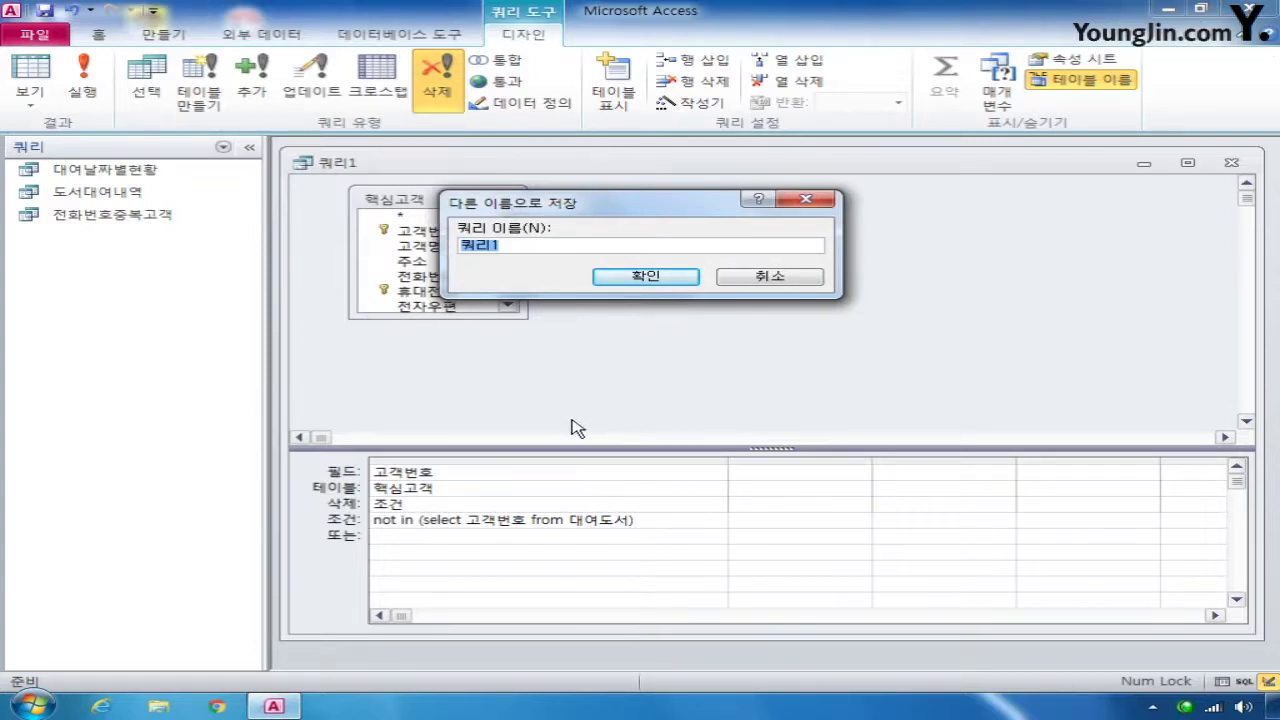
type("미대여고개")
type("ㄱ삭")
type("제")
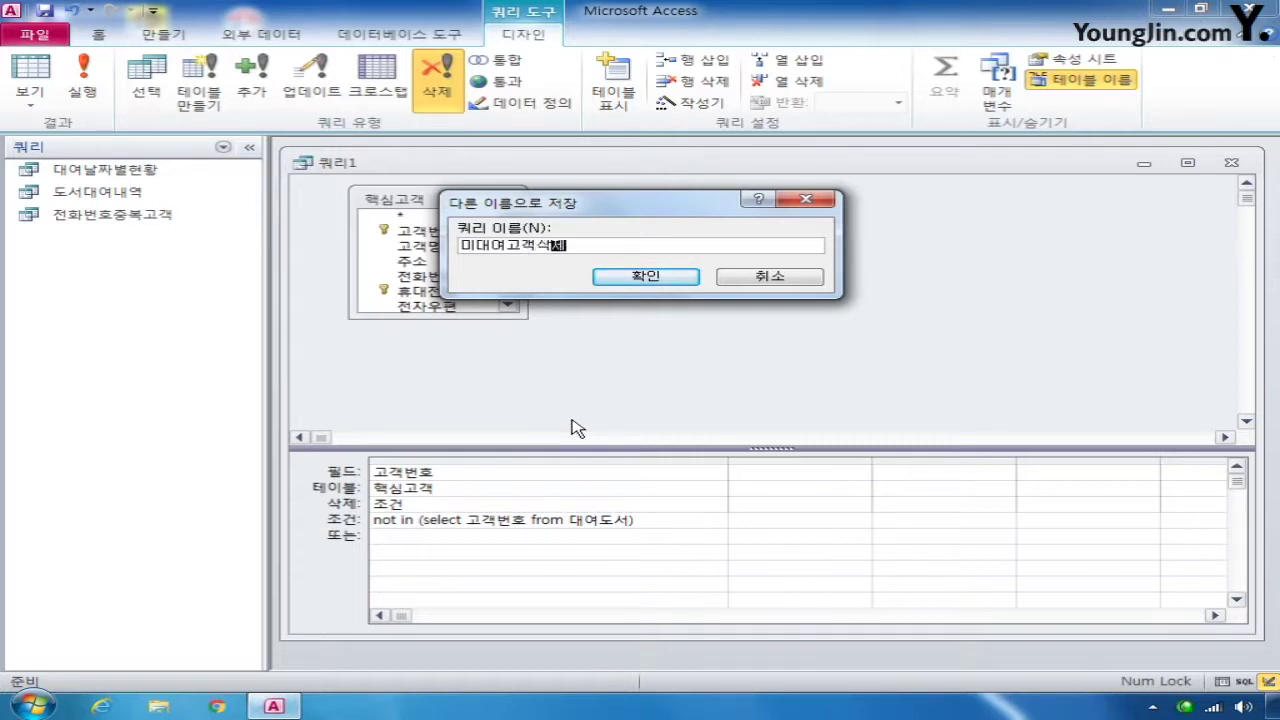
key("Return")
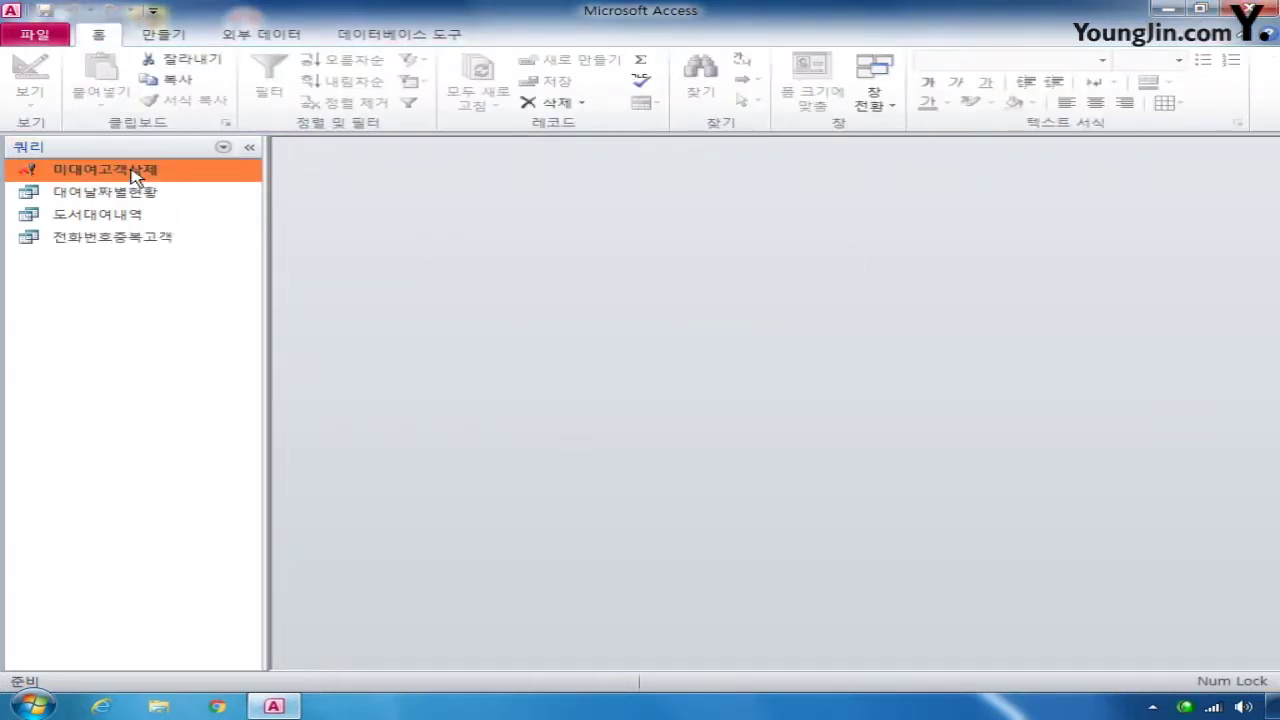
Test-run the 미대여고객삭제 query as far as the row-deletion confirmation and decline the deletion
double_click(137, 170)
left_click(515, 398)
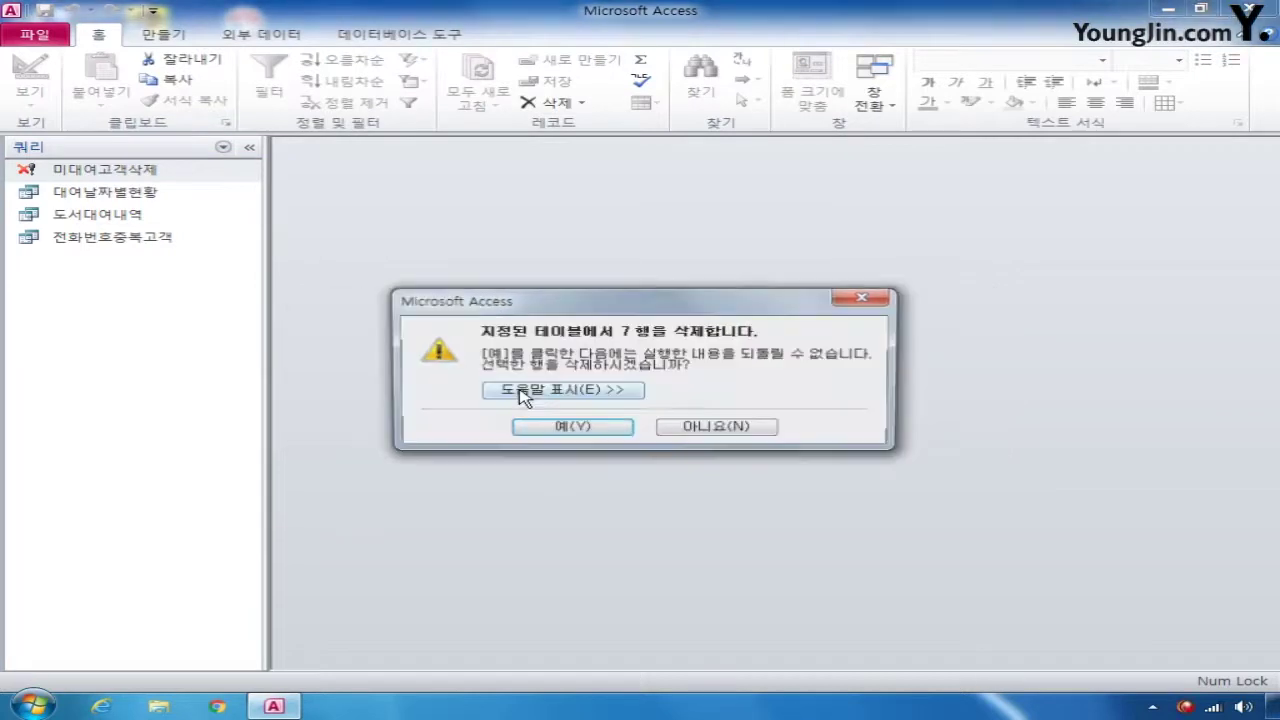
left_click(768, 429)
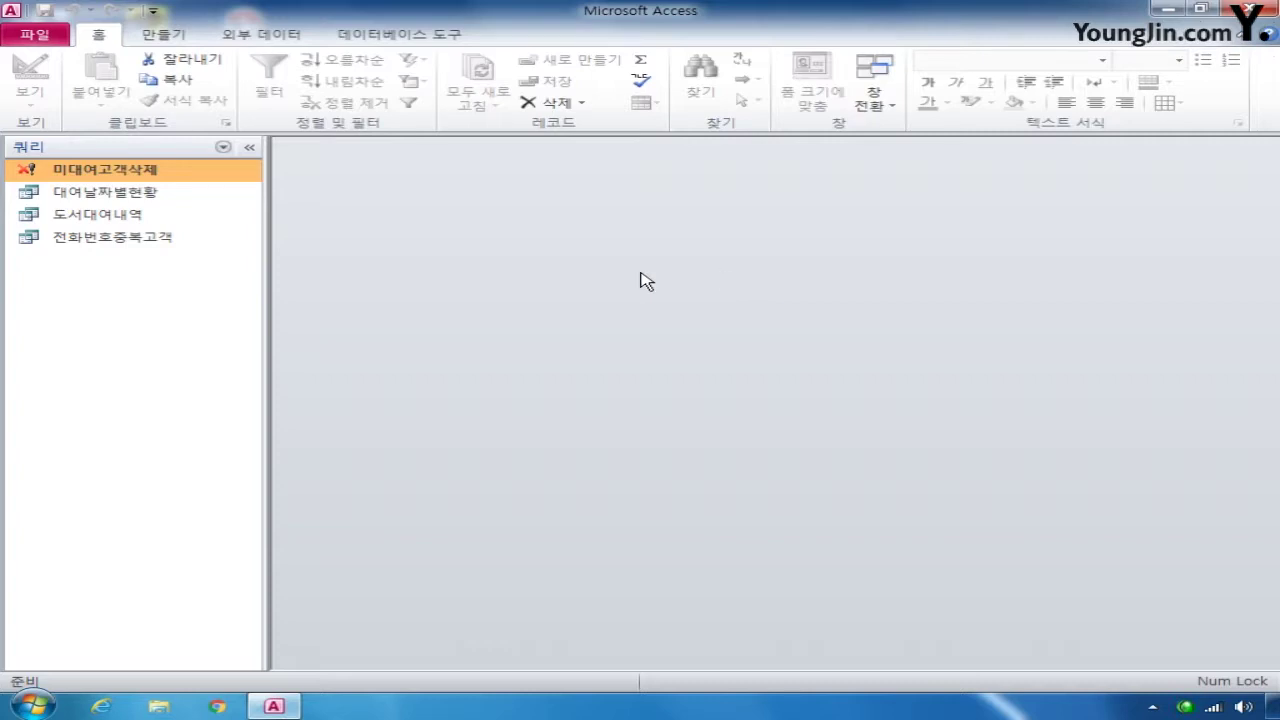
Create a new select query on the 고객정보 table with the fields 고객번호, 고객명 and 주소
left_click(164, 35)
left_click(389, 108)
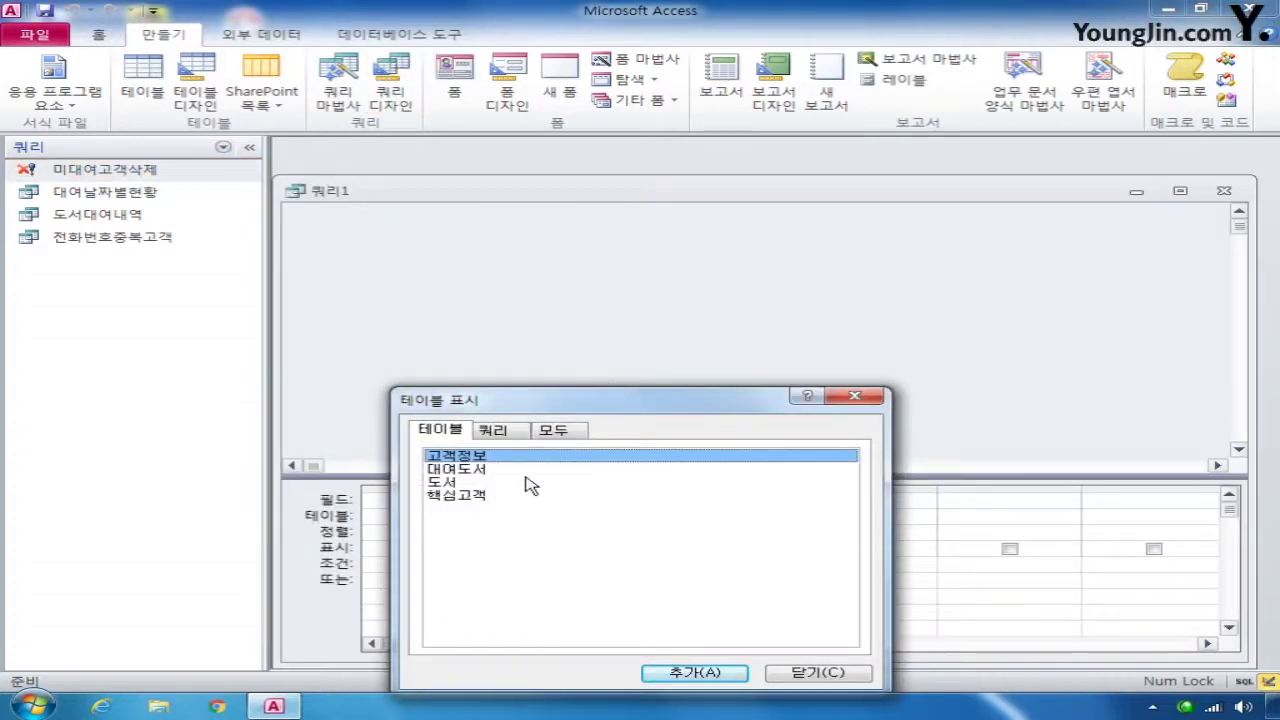
left_click(690, 672)
left_click(815, 672)
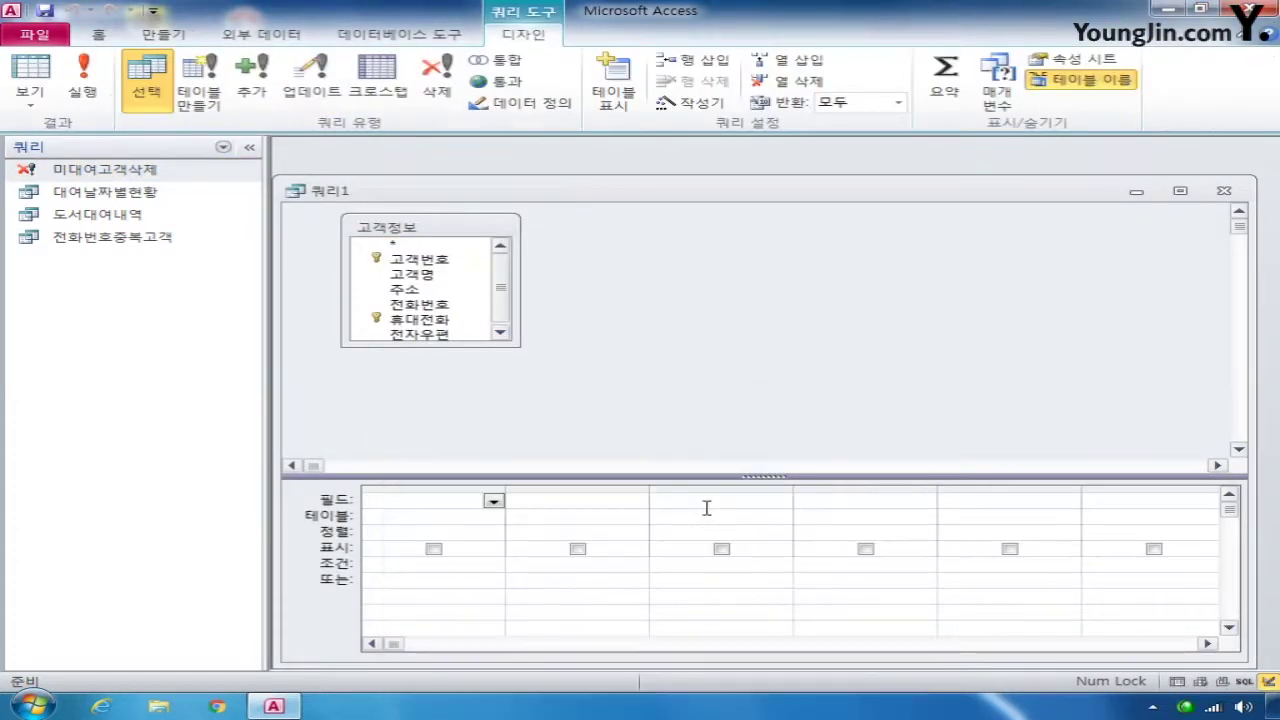
double_click(419, 258)
double_click(419, 277)
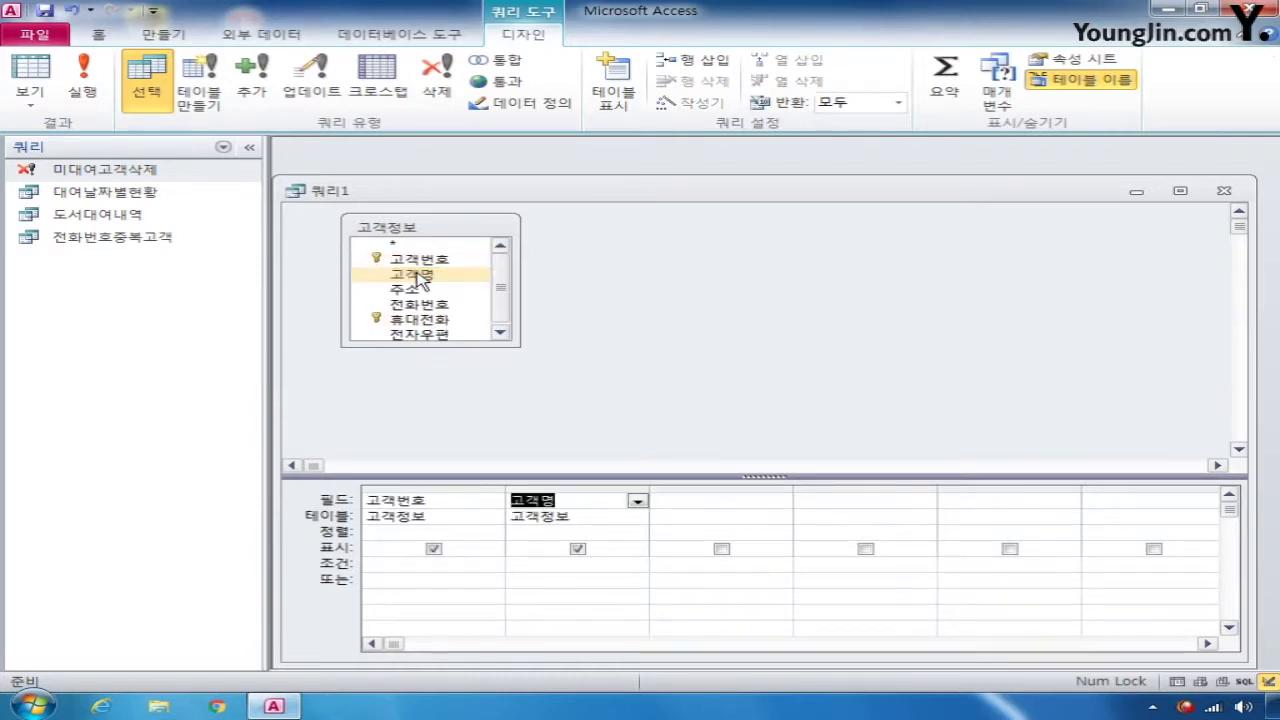
double_click(416, 292)
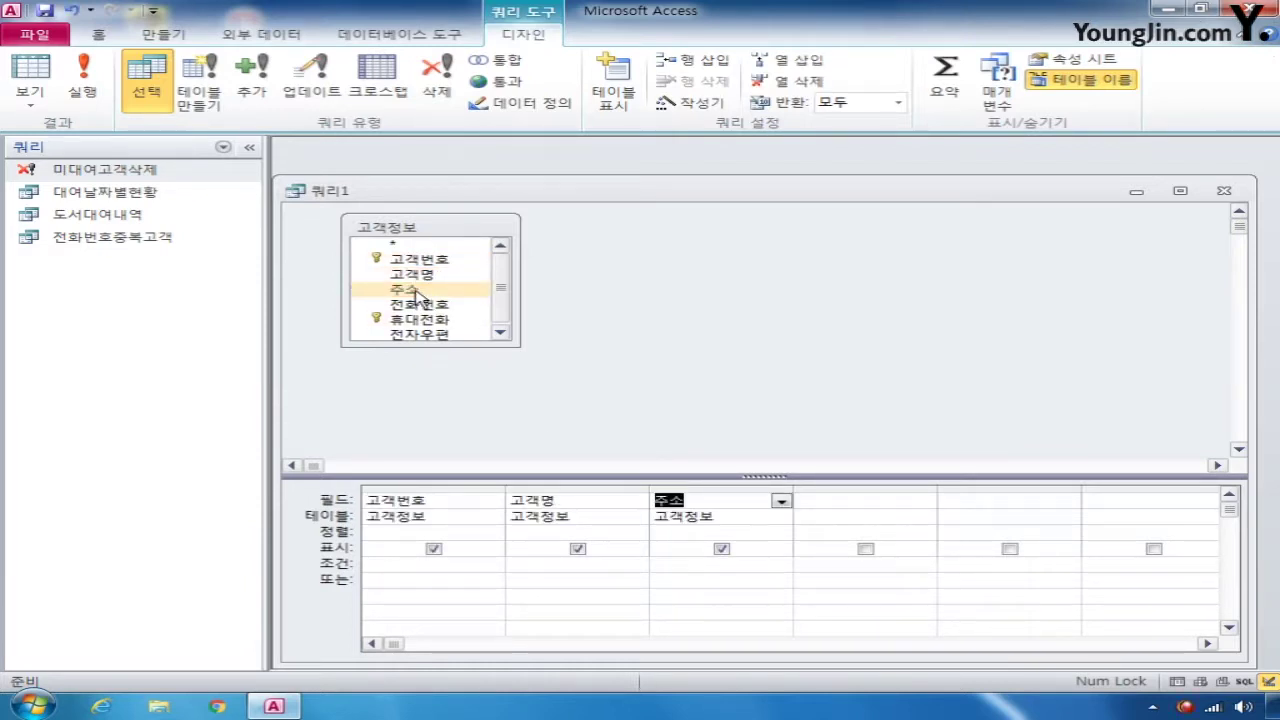
left_click(421, 304)
Add 고객번호 as a fourth, widened column and turn it into the expression right([고객번호],3) mod 2
double_click(419, 258)
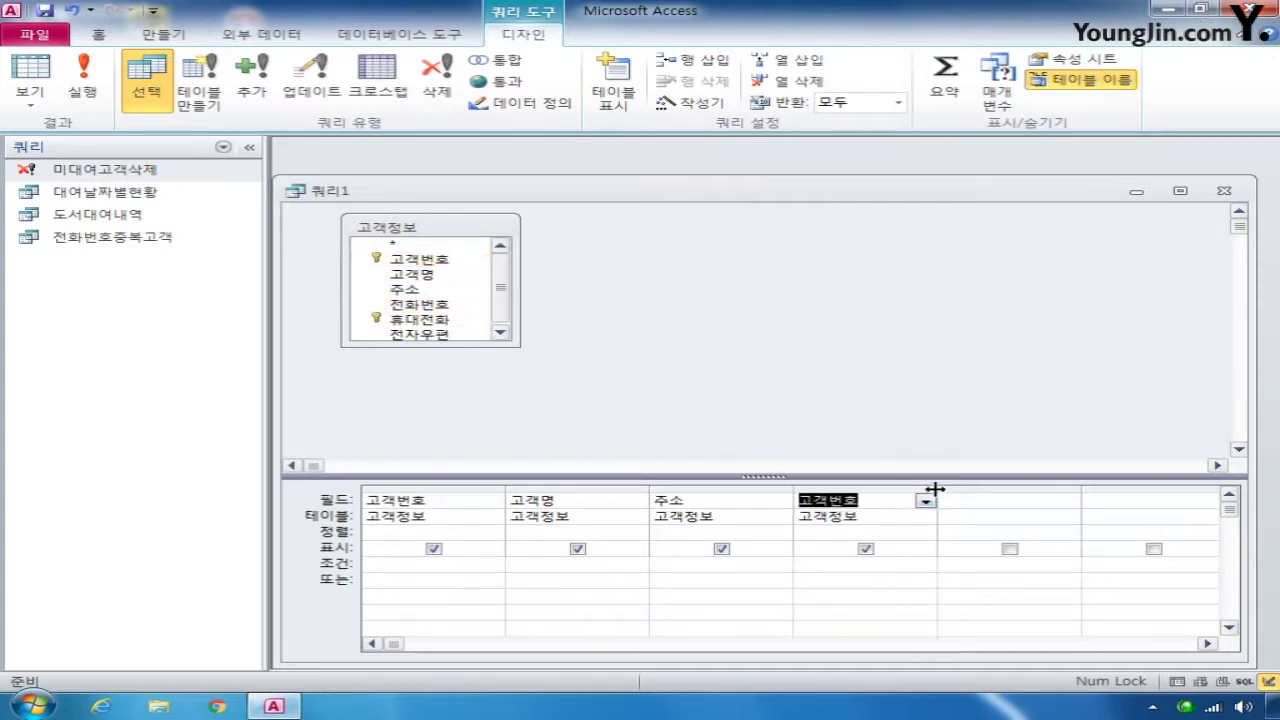
left_click_drag(936, 491, 1111, 491)
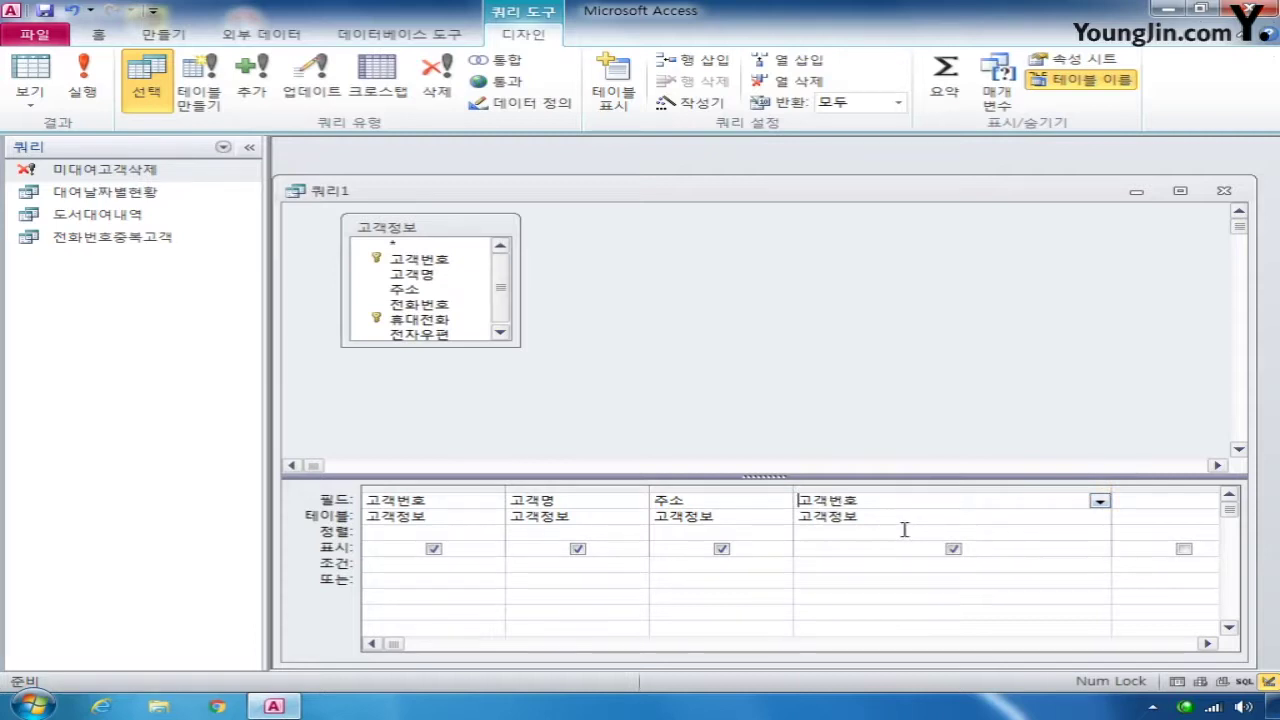
type("갸")
key("BackSpace")
type("right([")
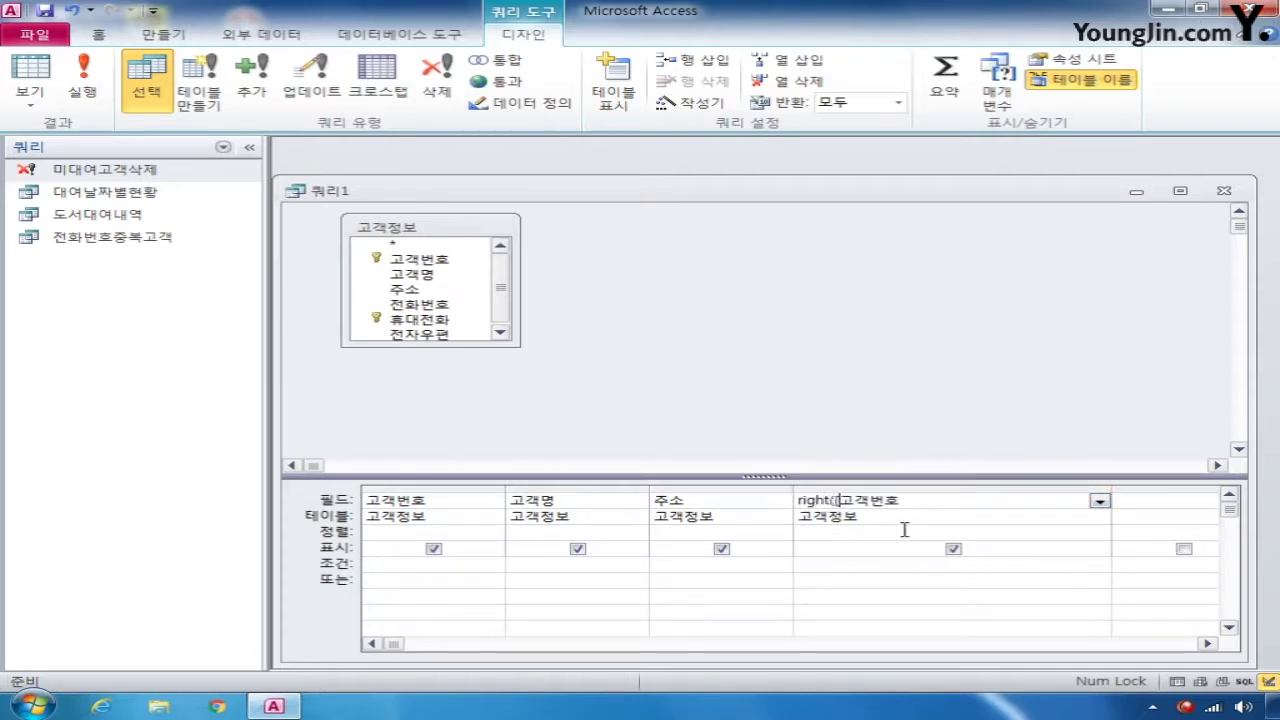
key("Right")
key("Right")
key("Right")
key("Right")
type("],3) mod 2")
Hide the Mod expression column from the query output and set its criterion to 0
left_click(953, 549)
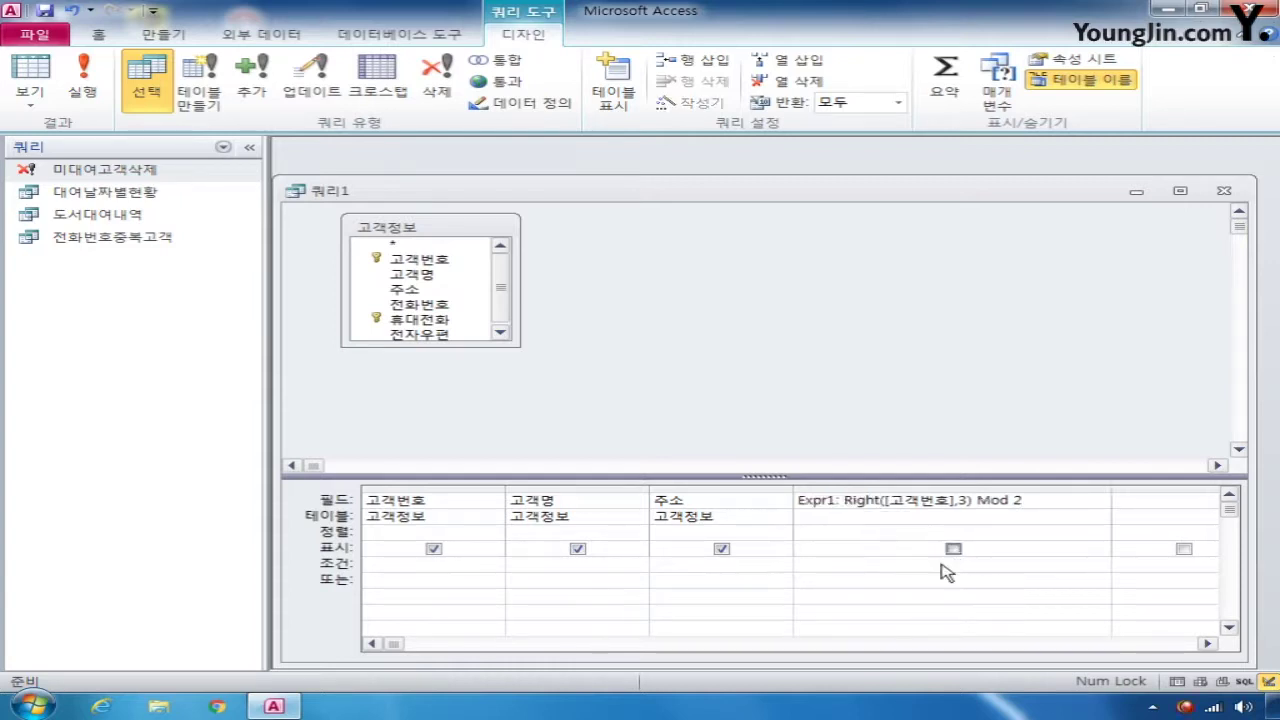
left_click(880, 564)
type("0")
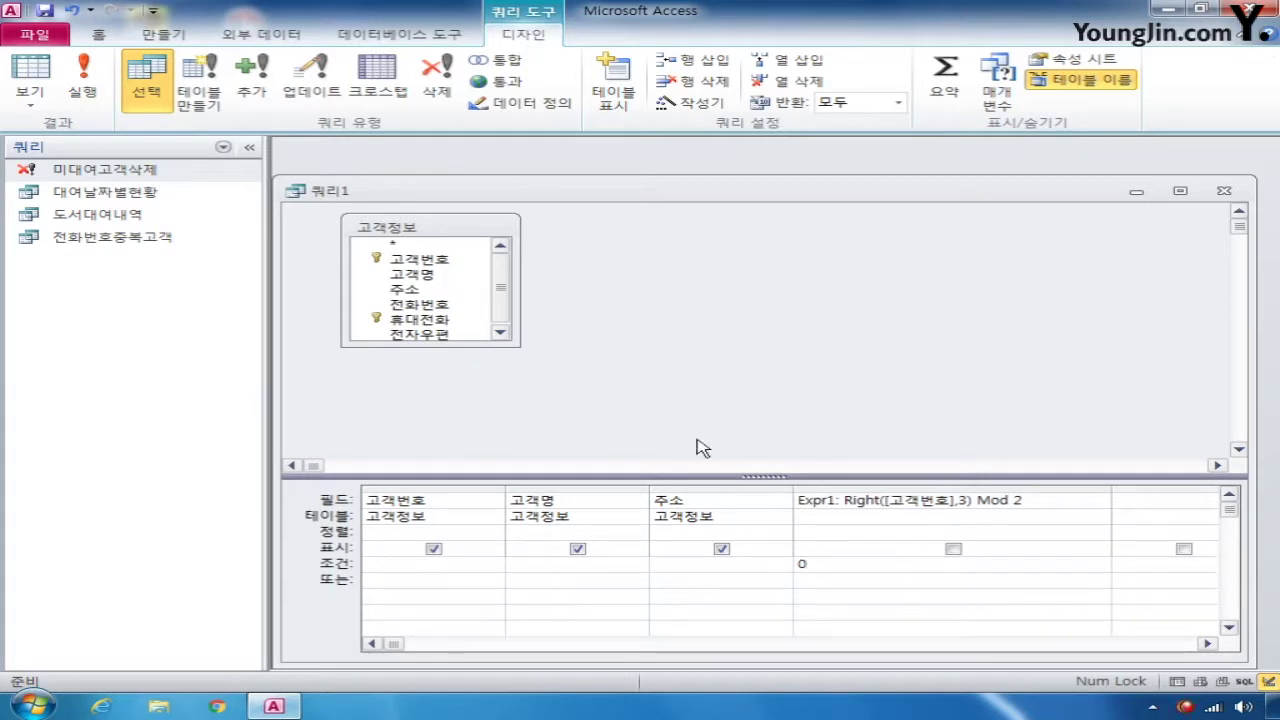
Close the even-number customer query and save it under the name 짝수고객
left_click(1223, 190)
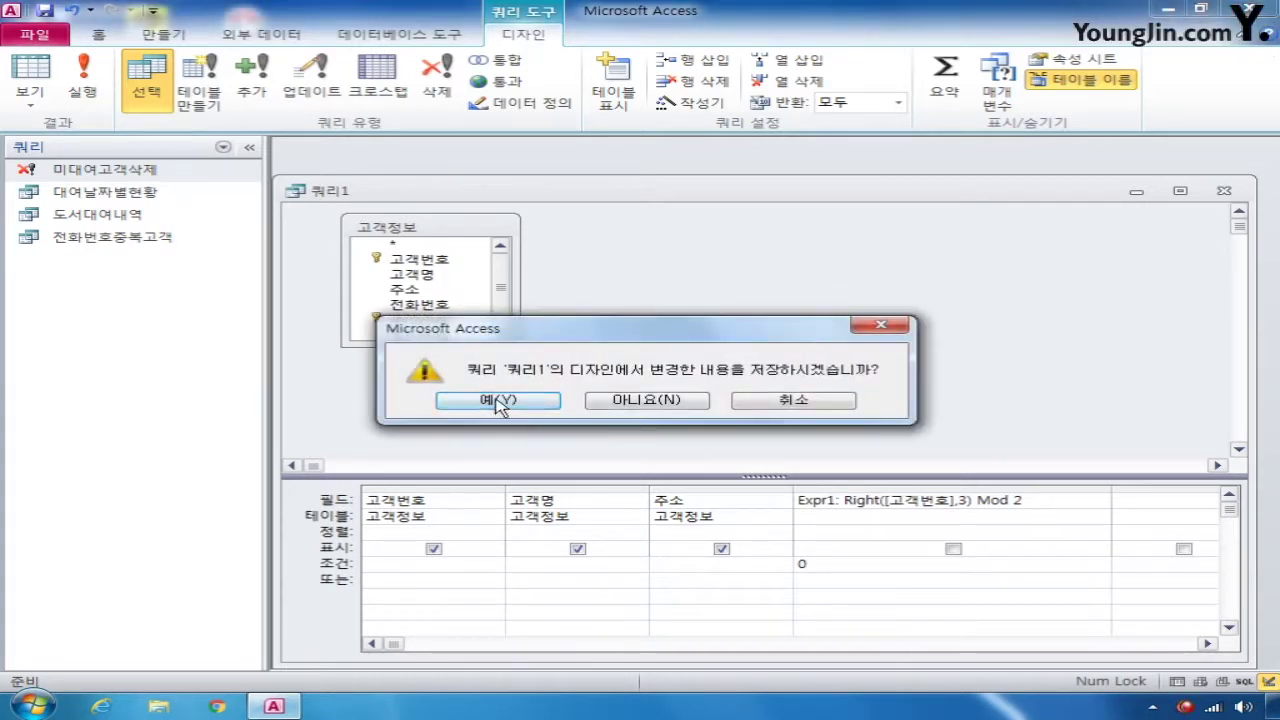
left_click(502, 399)
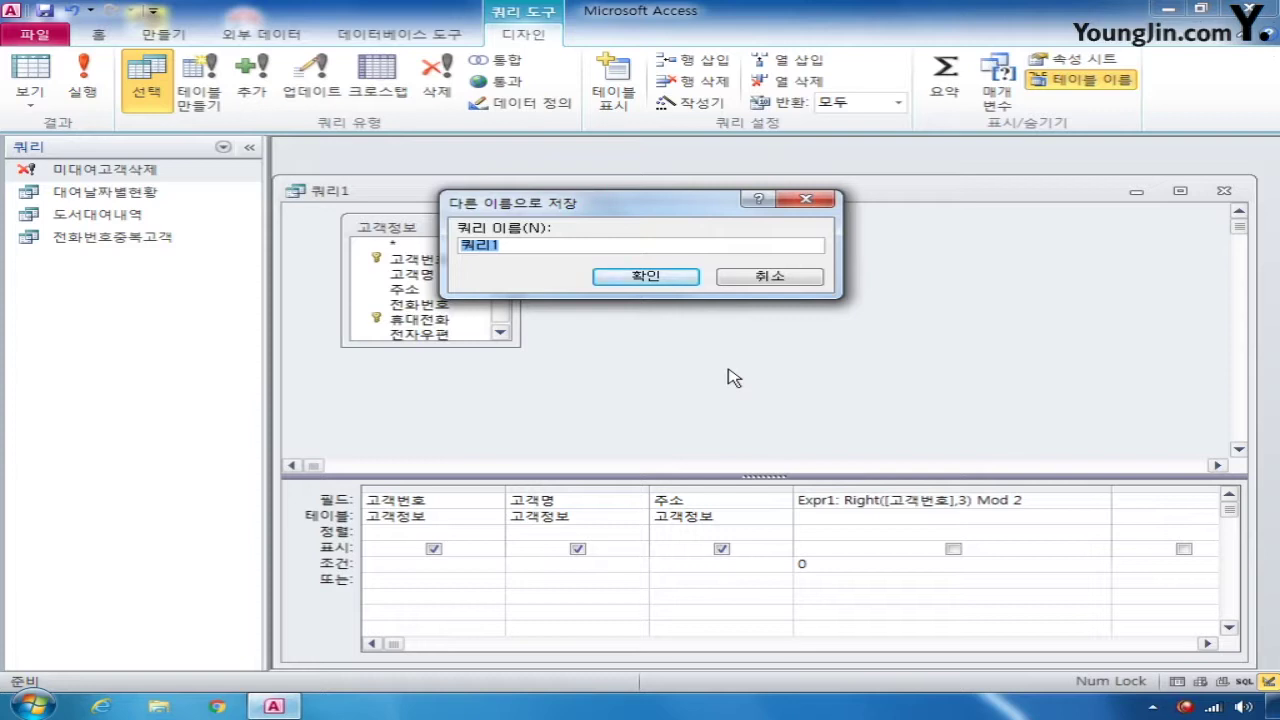
type("짝수")
key("BackSpace")
key("BackSpace")
type("짝수고객")
key("Return")
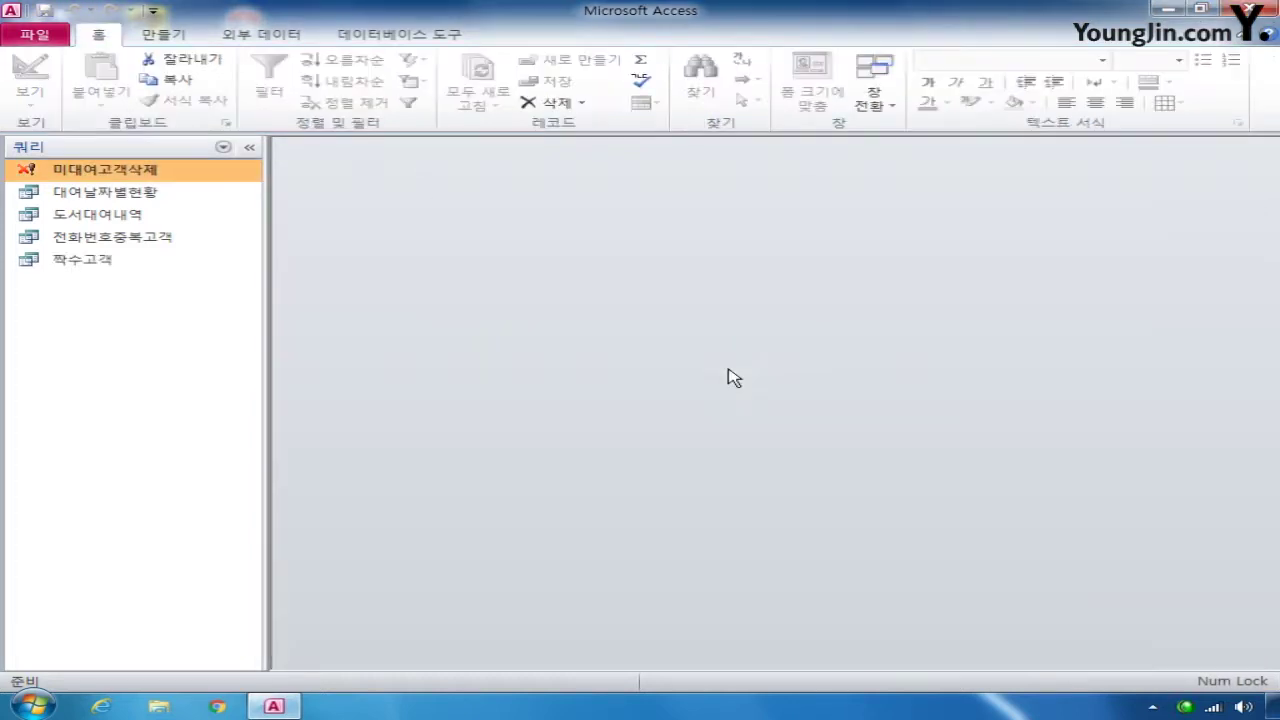